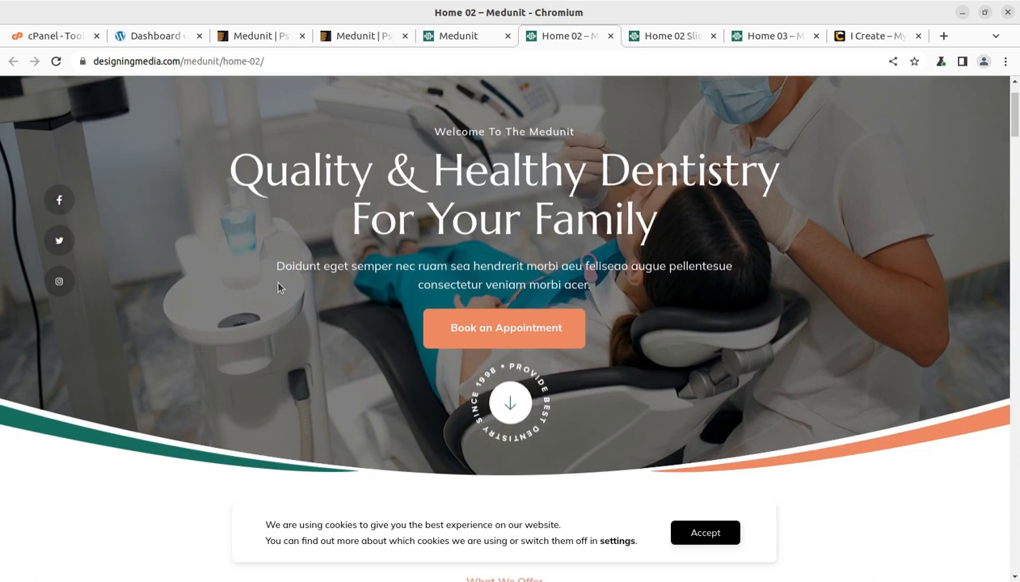
Review the Home 02, Home 02 Slider and Home 03 demo pages of the Medunit theme
scroll(274, 278, "up", 2)
left_click(680, 35)
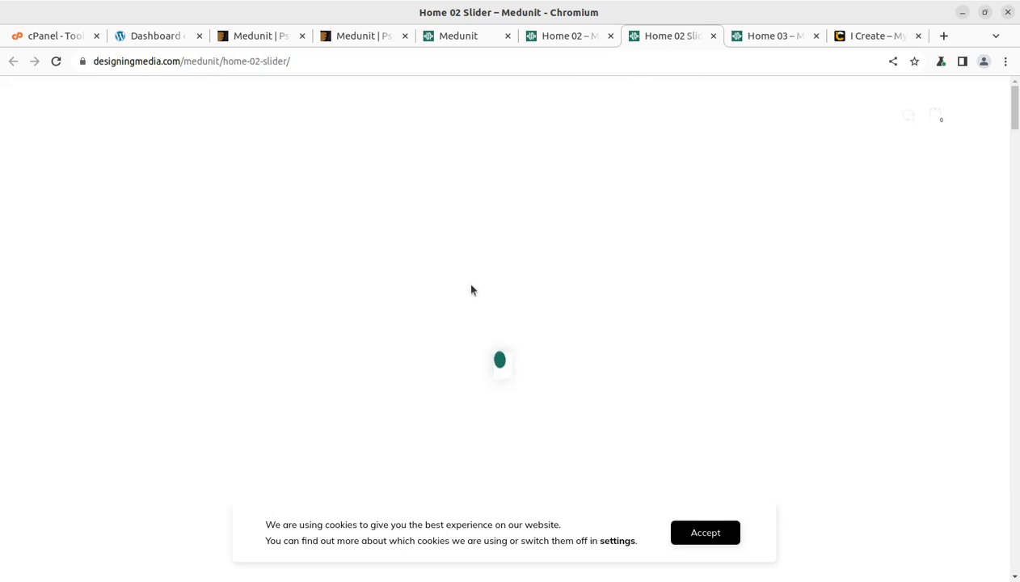
left_click(784, 36)
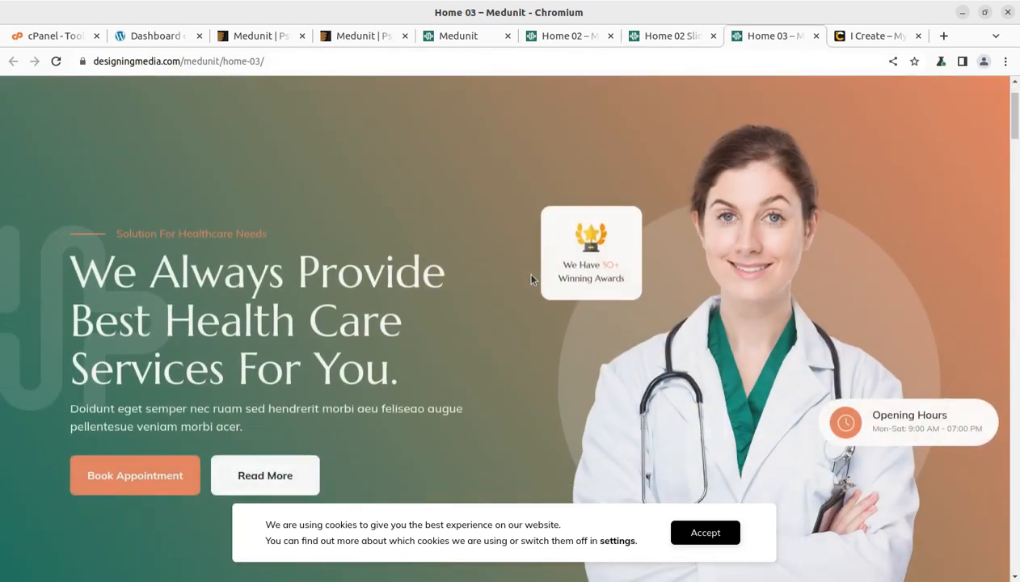
scroll(530, 281, "down", 7)
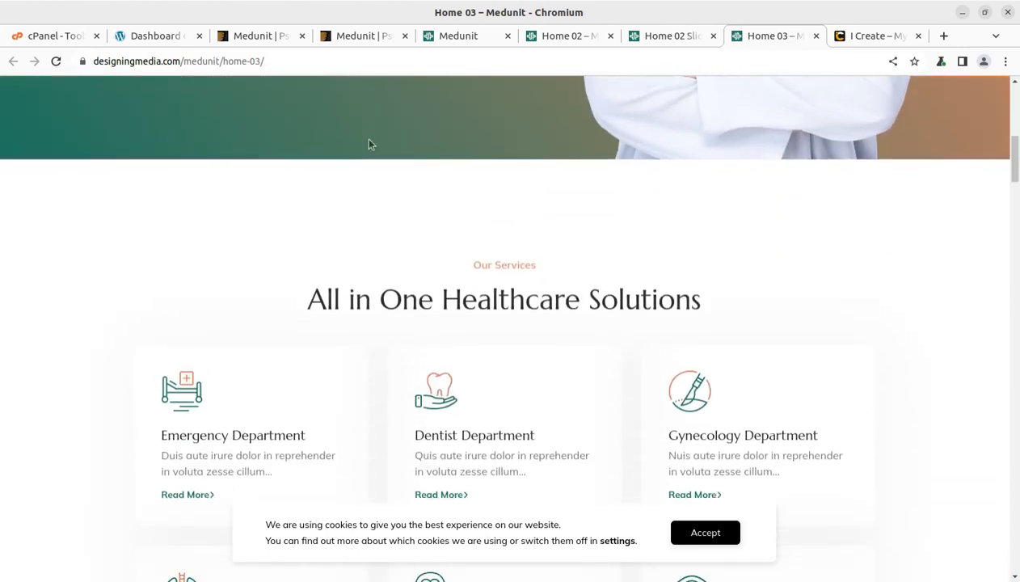
Examine the Medunit listing on ThemeForest, highlighting "Psychology & Health Care" in its title
left_click(260, 40)
mouse_move(172, 184)
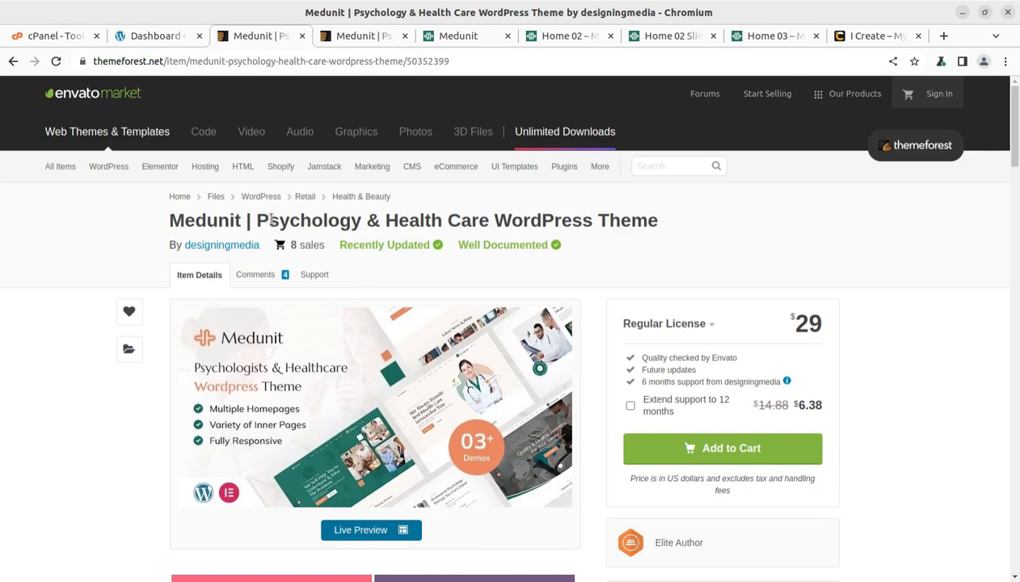
left_click_drag(254, 218, 485, 229)
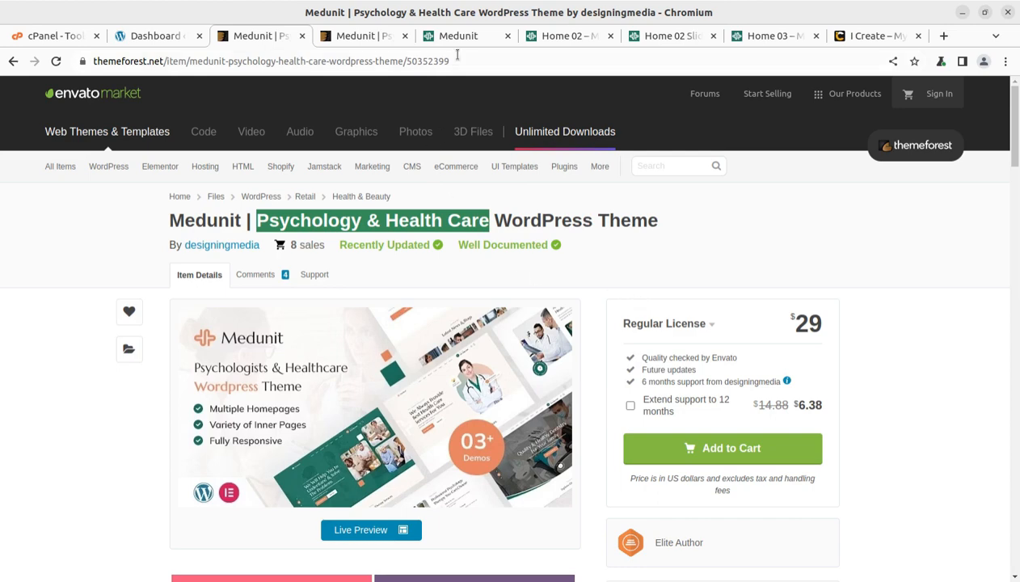
Look over the home page variants in the main Medunit demo's navigation, and view the Home 02 demo
left_click(456, 37)
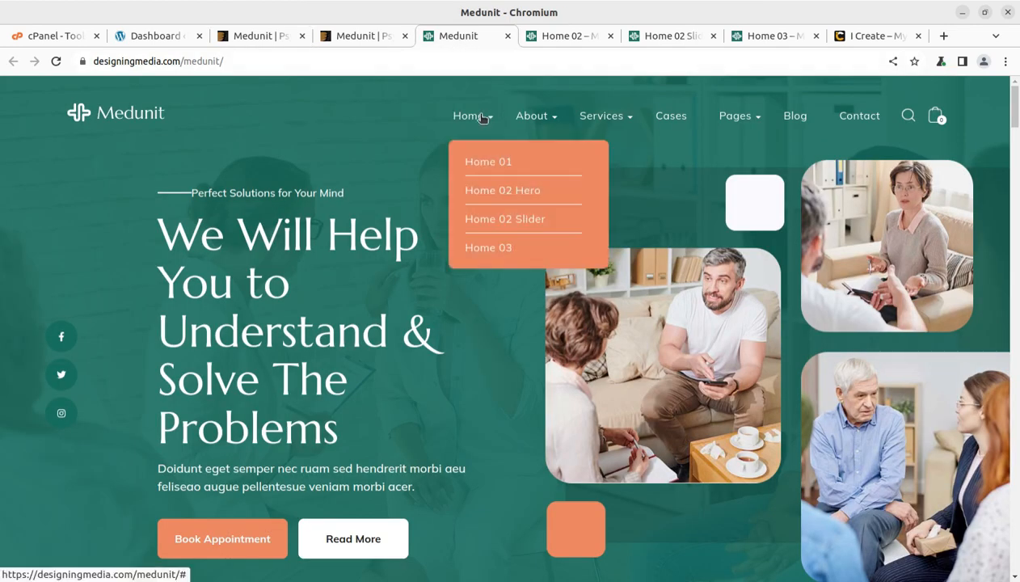
mouse_move(548, 117)
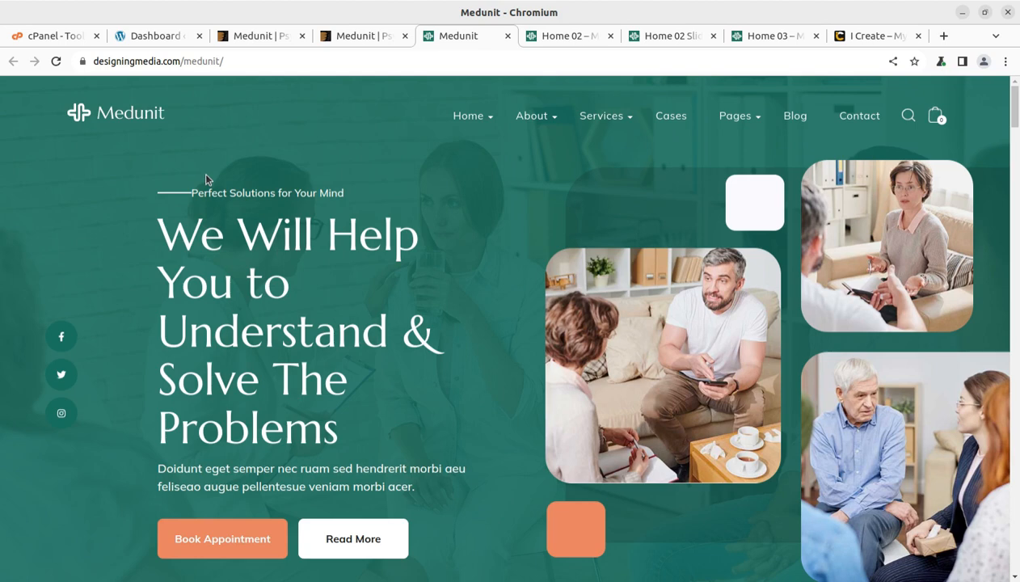
left_click(574, 35)
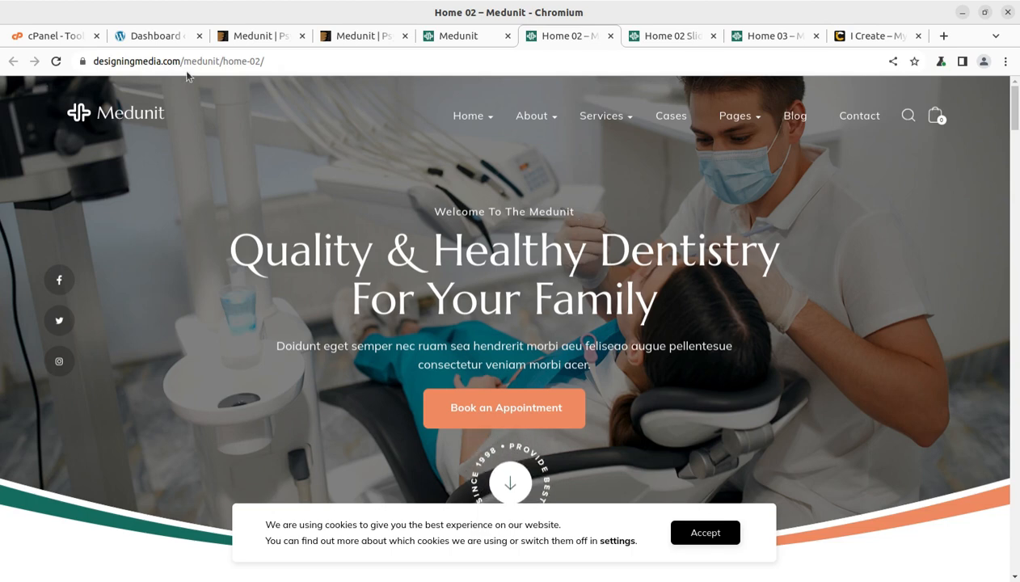
Look over the WordPress dashboard of the target site and the hosting account's cPanel Tools page
left_click(144, 38)
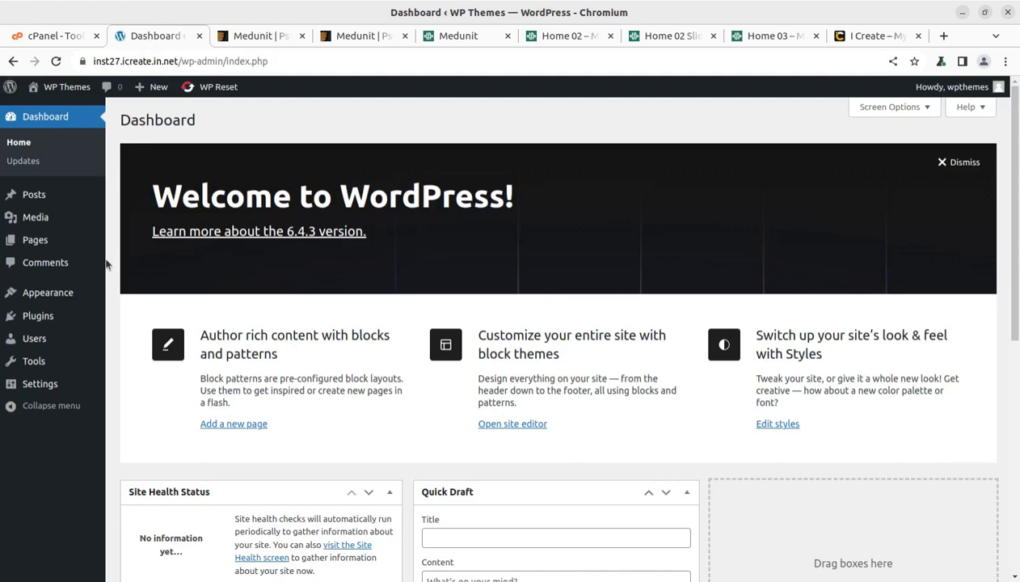
left_click(51, 36)
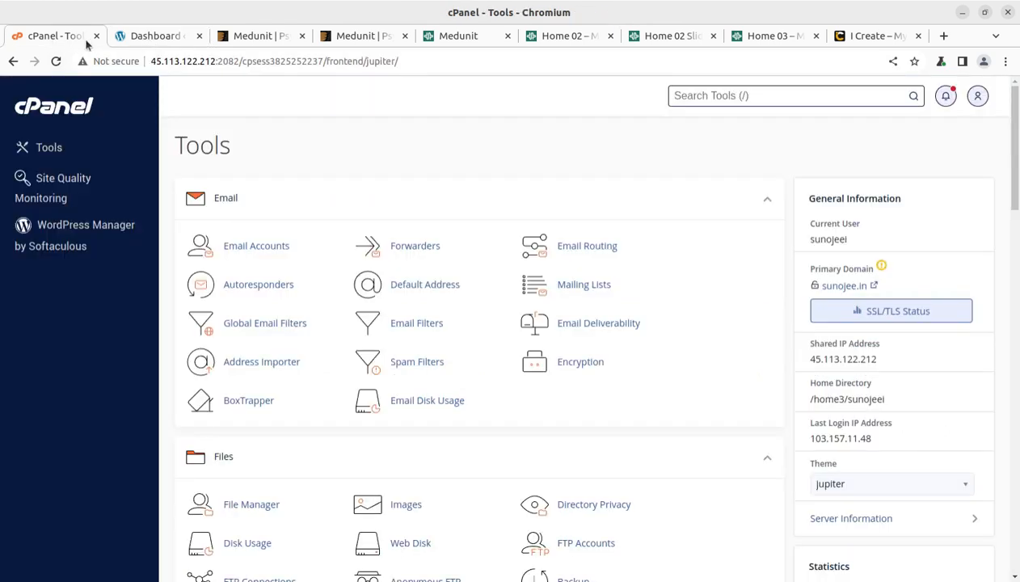
left_click(149, 39)
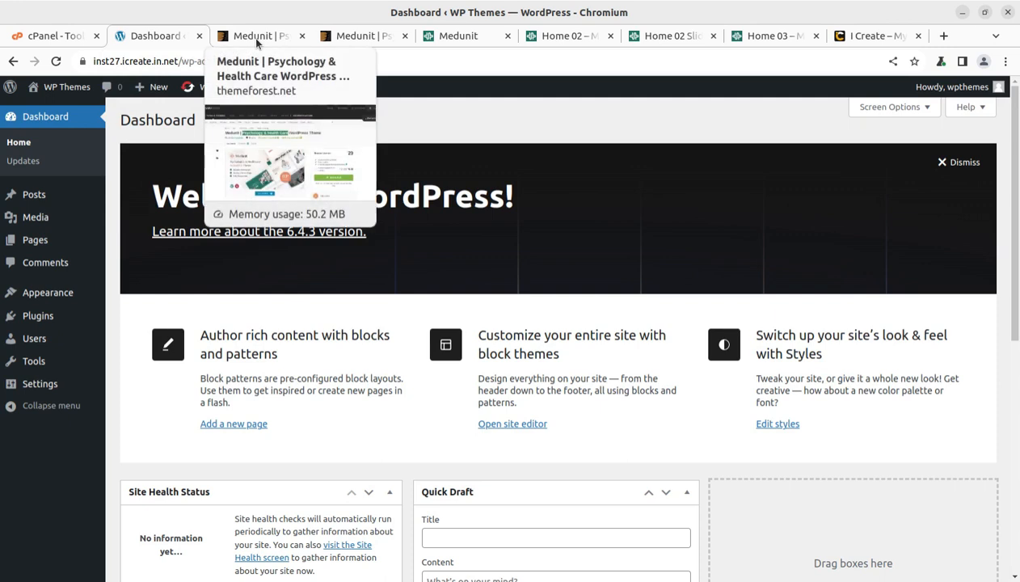
Switch to the file manager and locate medunit.zip in the Downloads/medunit_v1.0 folder
left_click(8, 24)
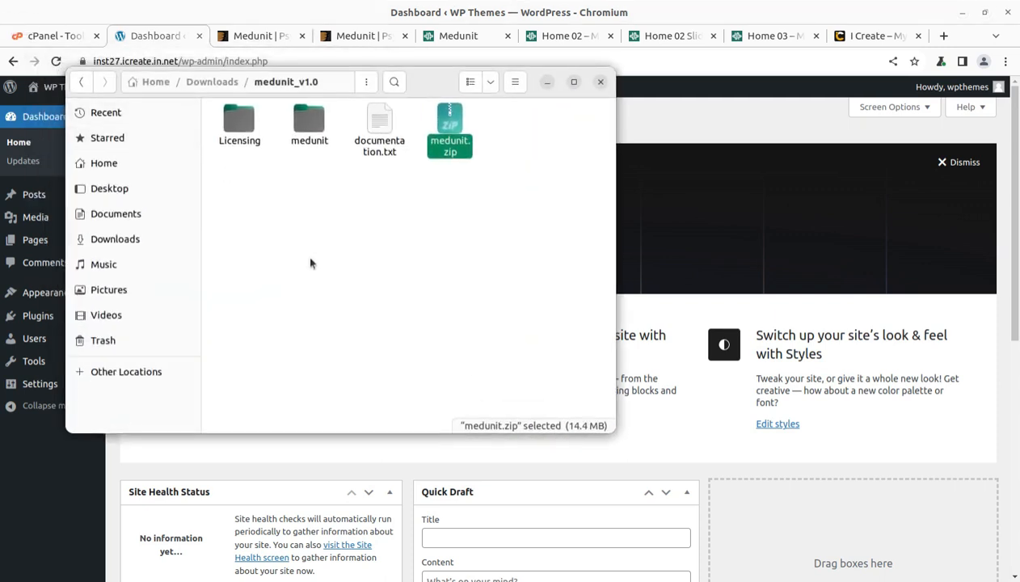
left_click(309, 263)
left_click(450, 123)
left_click(548, 84)
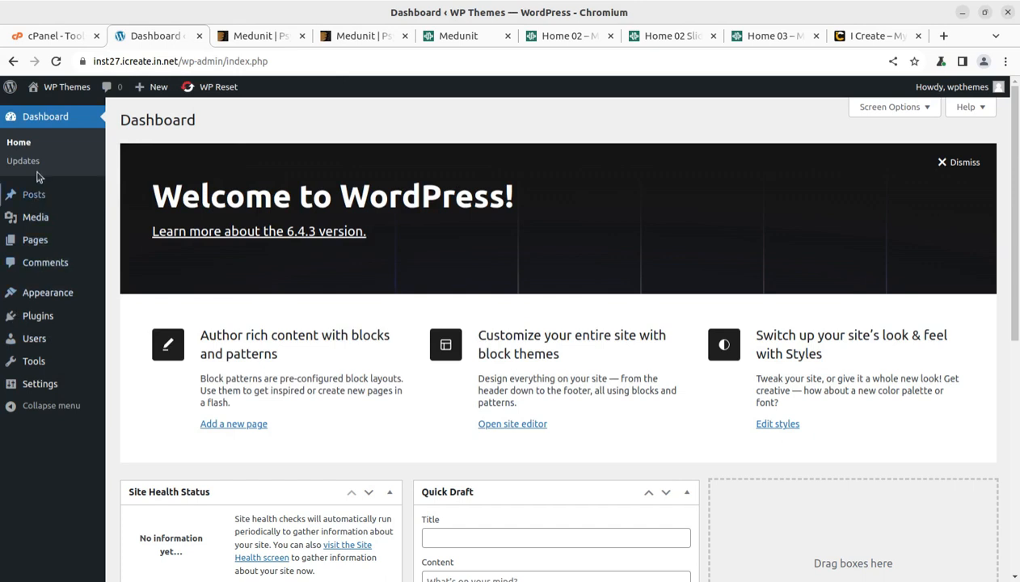
Upload medunit.zip from the medunit_v1.0 folder as a new WordPress theme and install it
mouse_move(38, 296)
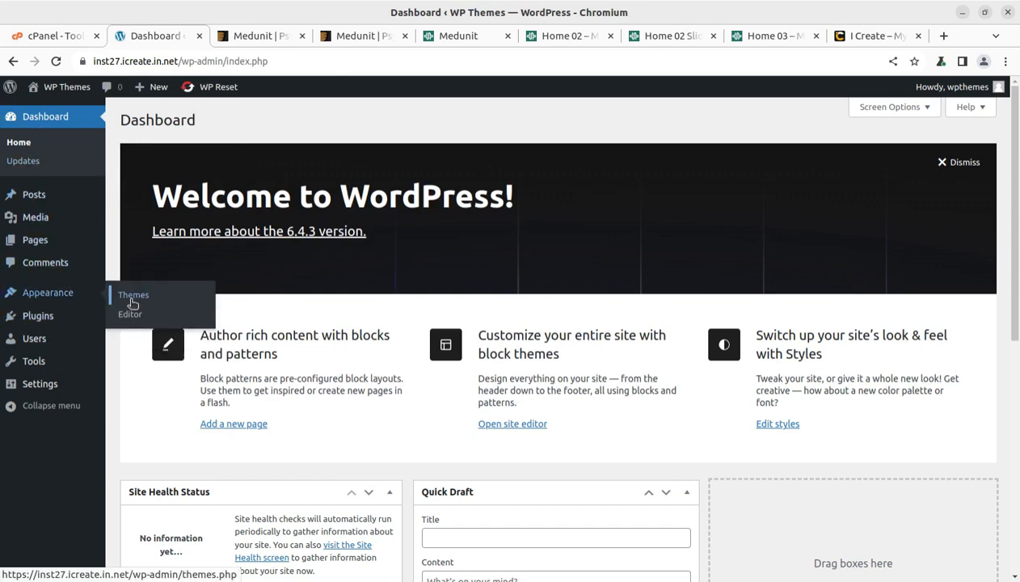
left_click(129, 297)
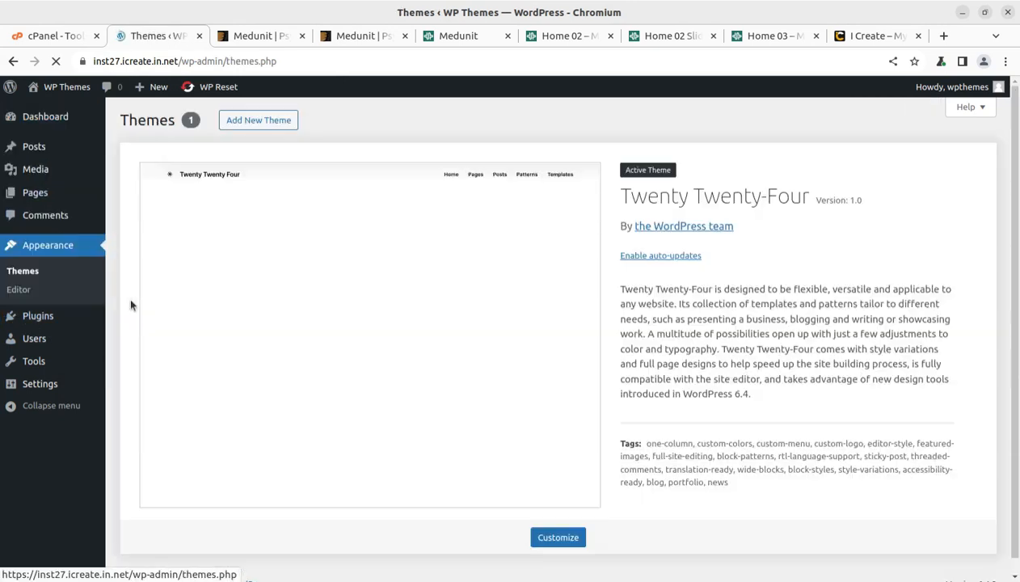
left_click(243, 121)
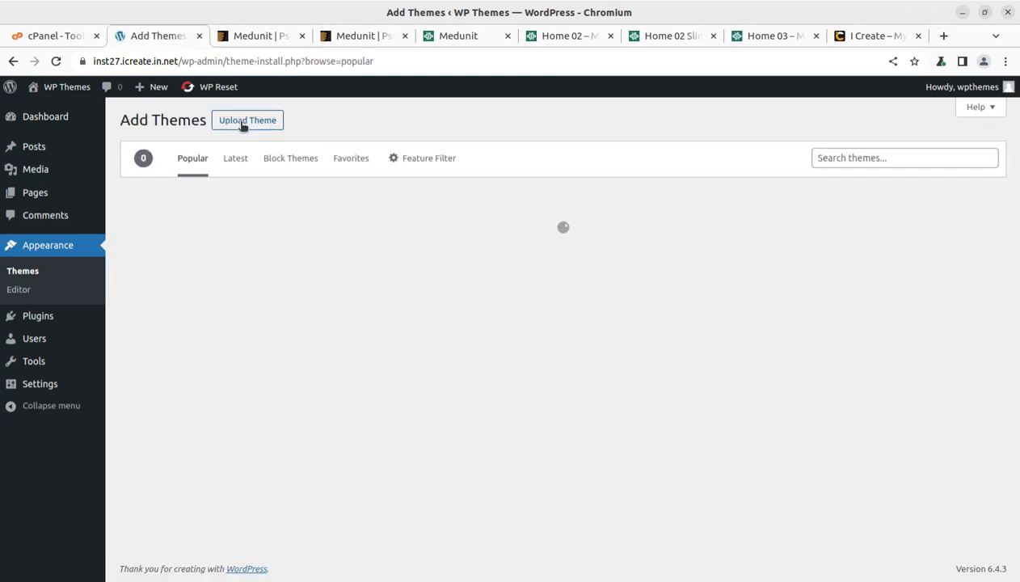
left_click(243, 122)
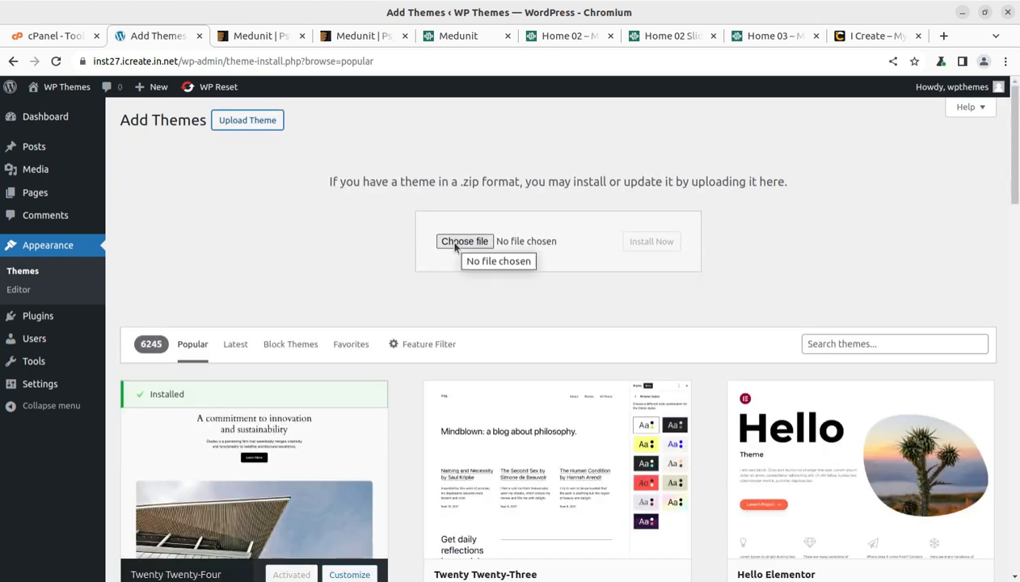
left_click(454, 242)
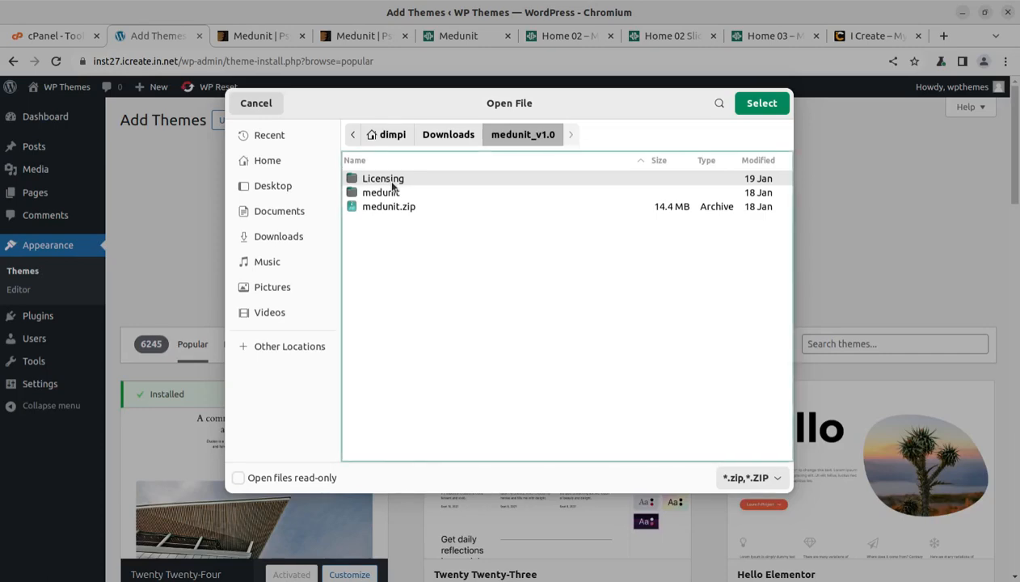
left_click(379, 206)
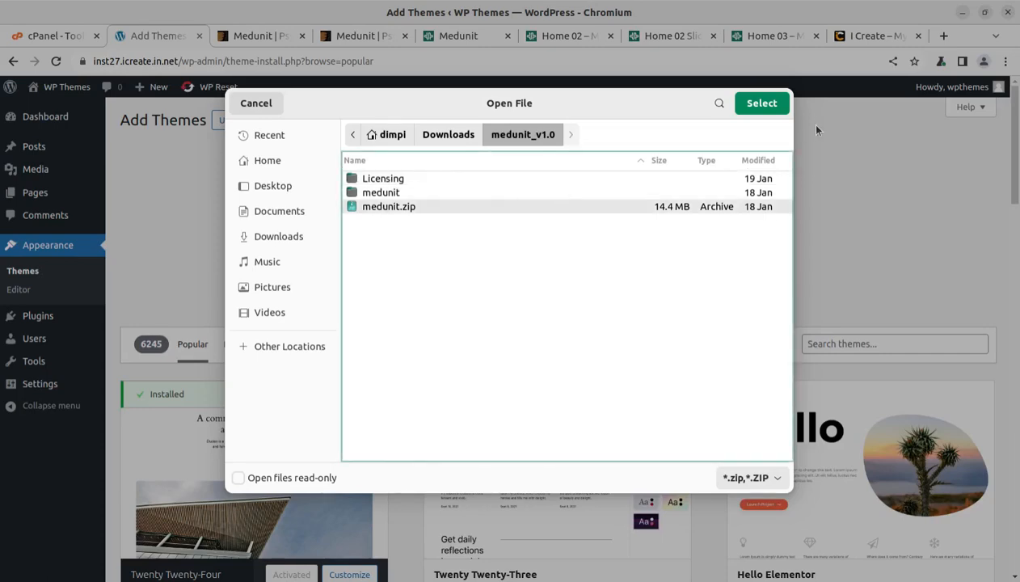
left_click(759, 103)
left_click(644, 247)
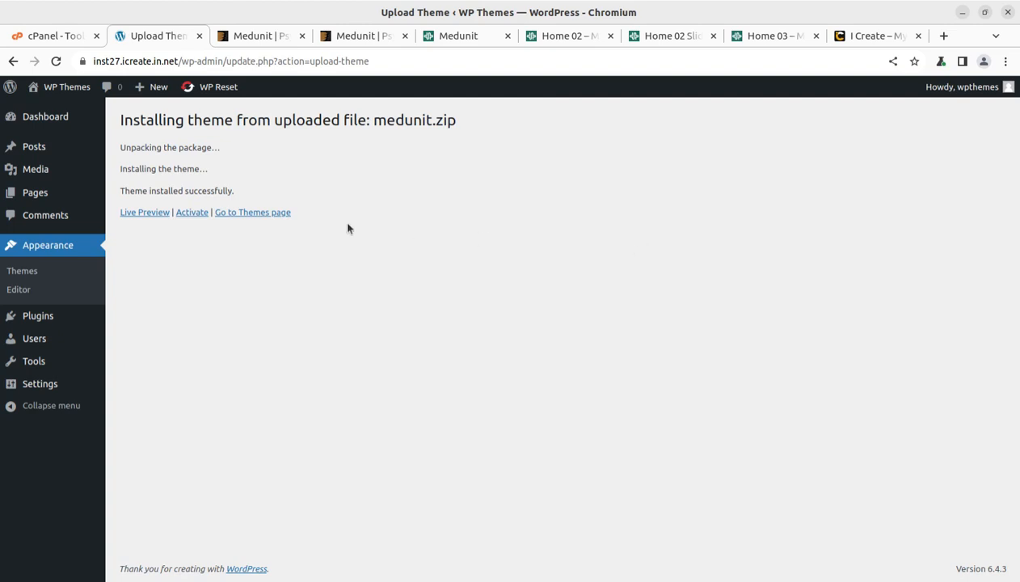
Go to the installed themes and open the details of the Medunit Theme
left_click(262, 215)
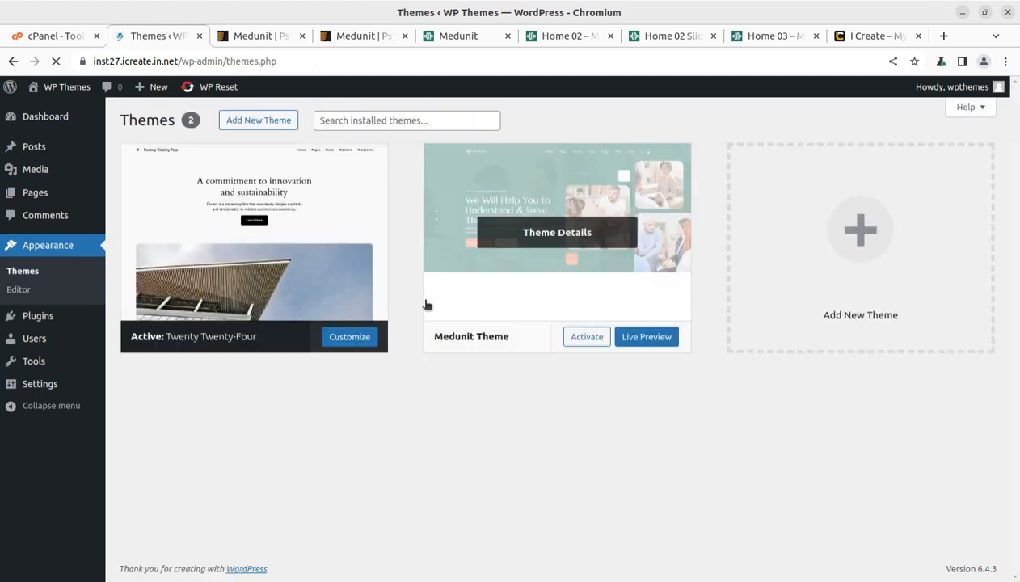
left_click(533, 237)
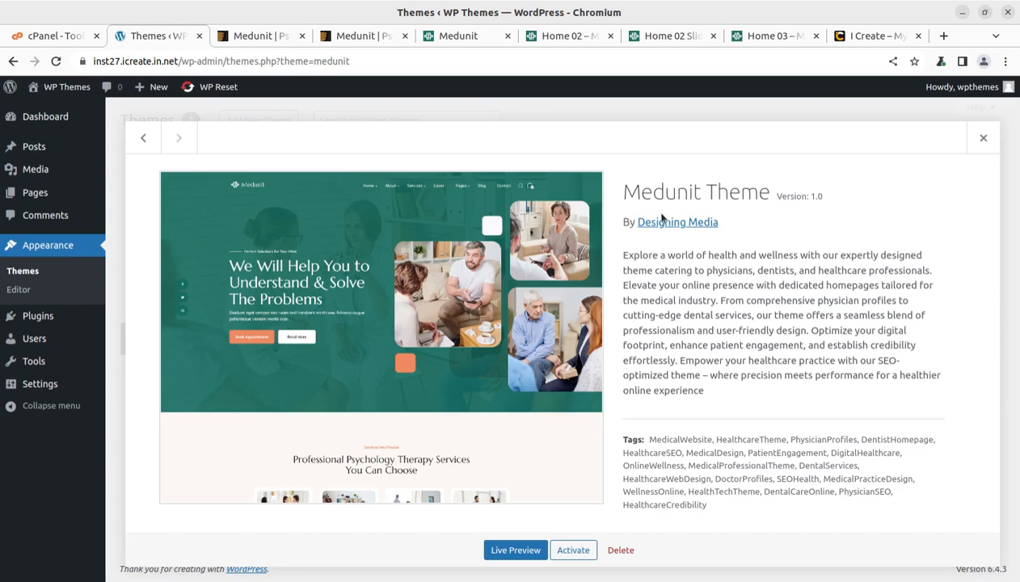
Check the published and last update dates on the Medunit ThemeForest listing, along with its preview and support sections
left_click(266, 37)
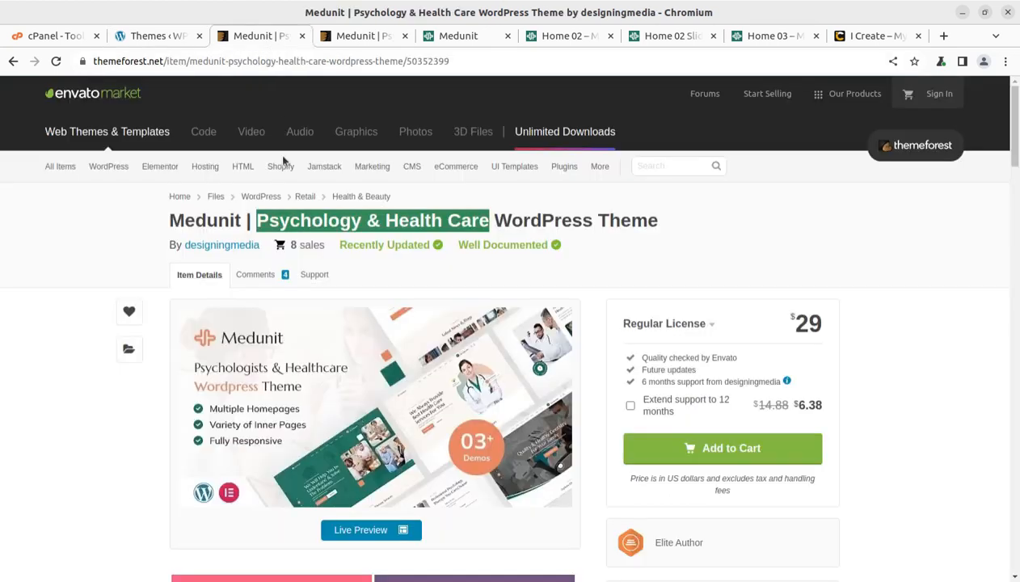
left_click(104, 250)
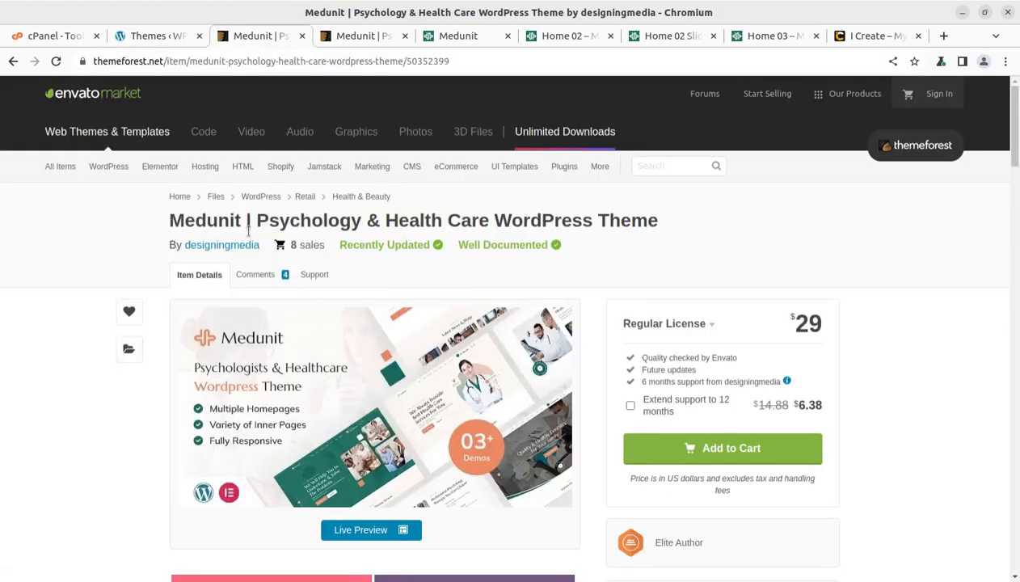
scroll(837, 410, "down", 5)
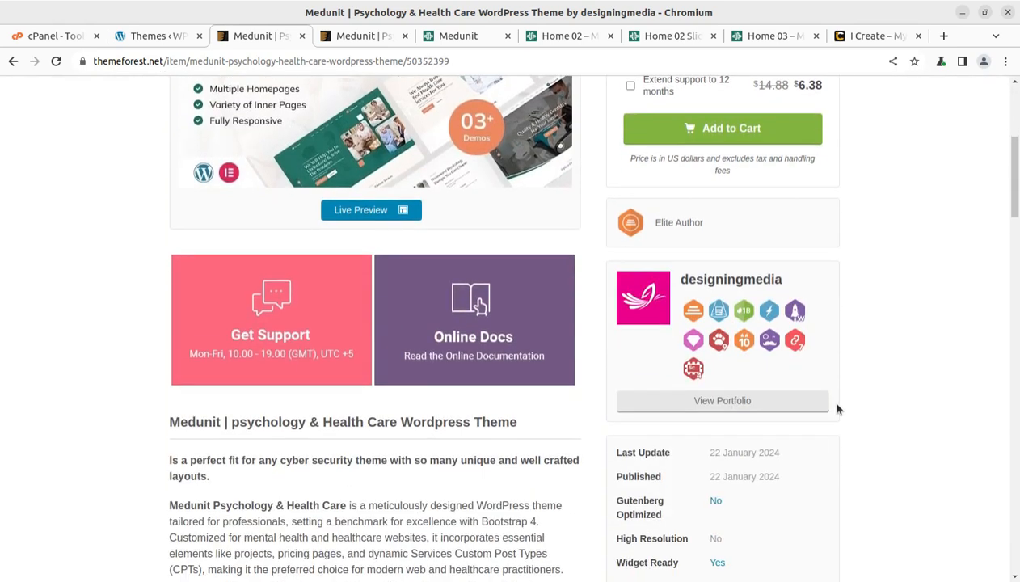
left_click_drag(805, 475, 708, 479)
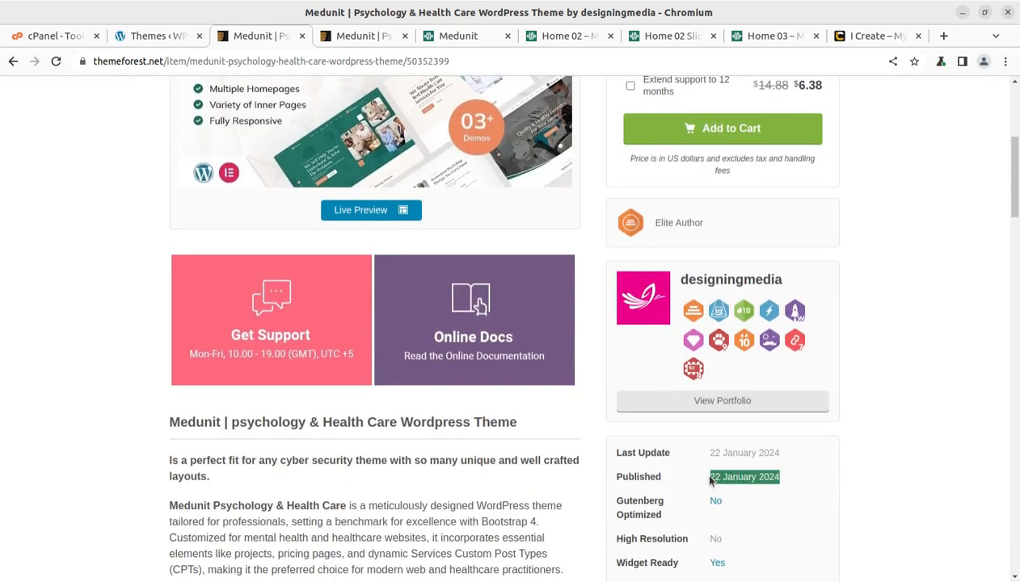
left_click_drag(786, 446, 741, 450)
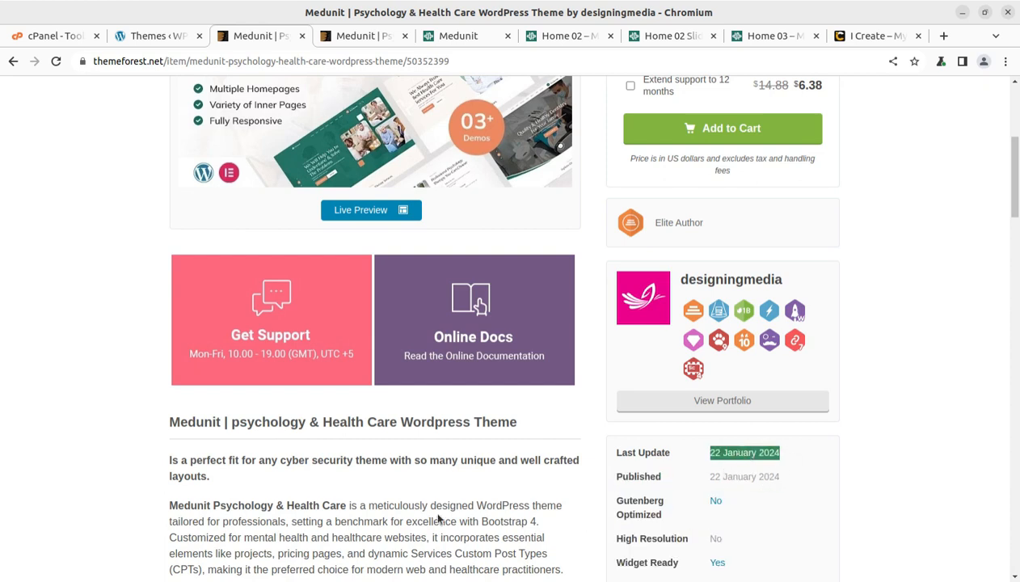
scroll(233, 521, "up", 4)
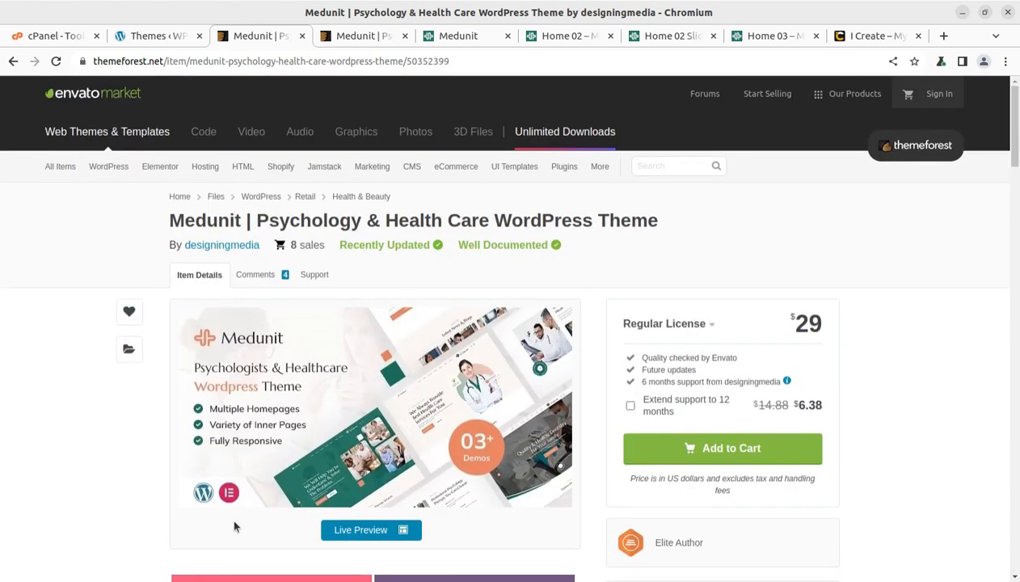
scroll(288, 504, "down", 3)
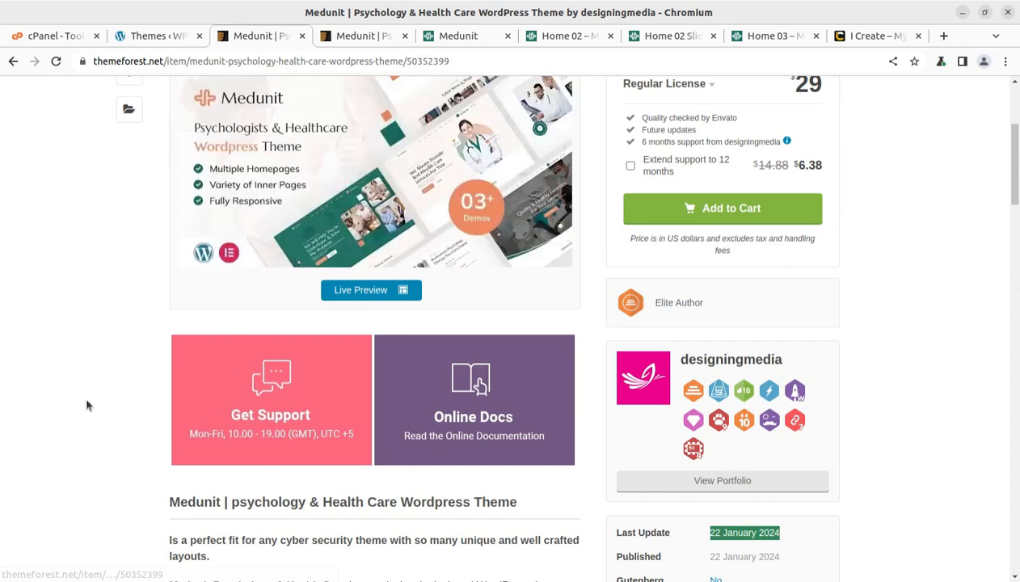
Look through the main Medunit demo home page down to its therapy services section
left_click(457, 36)
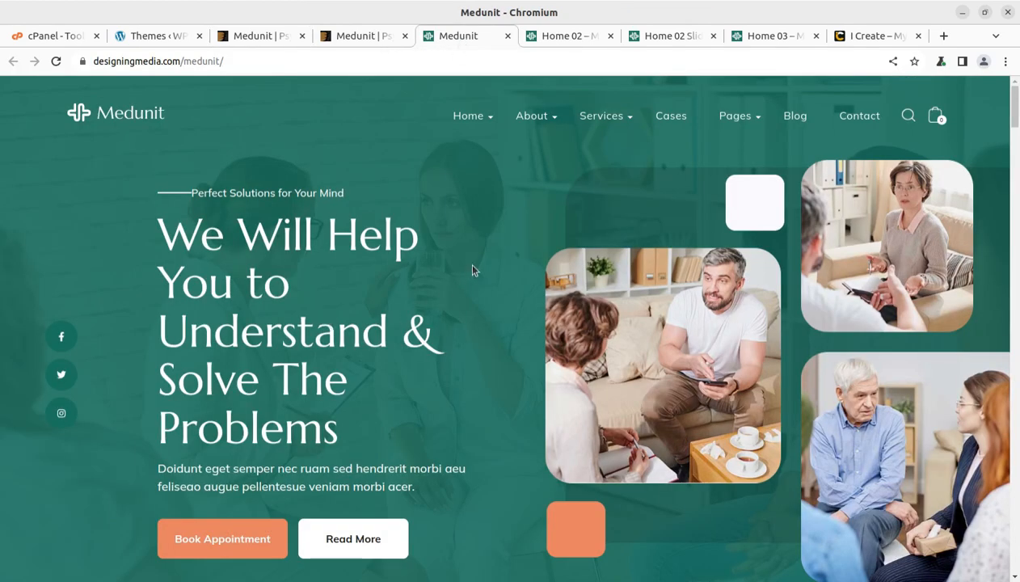
scroll(531, 413, "down", 8)
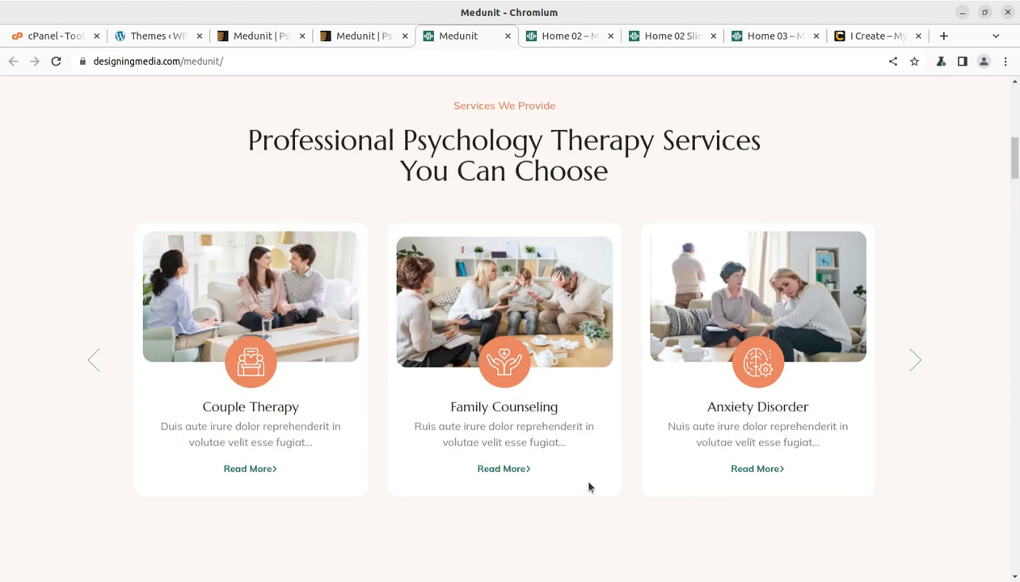
scroll(587, 486, "up", 5)
Activate the Medunit Theme on the WordPress site and open the list of its recommended plugins for installation
left_click(167, 39)
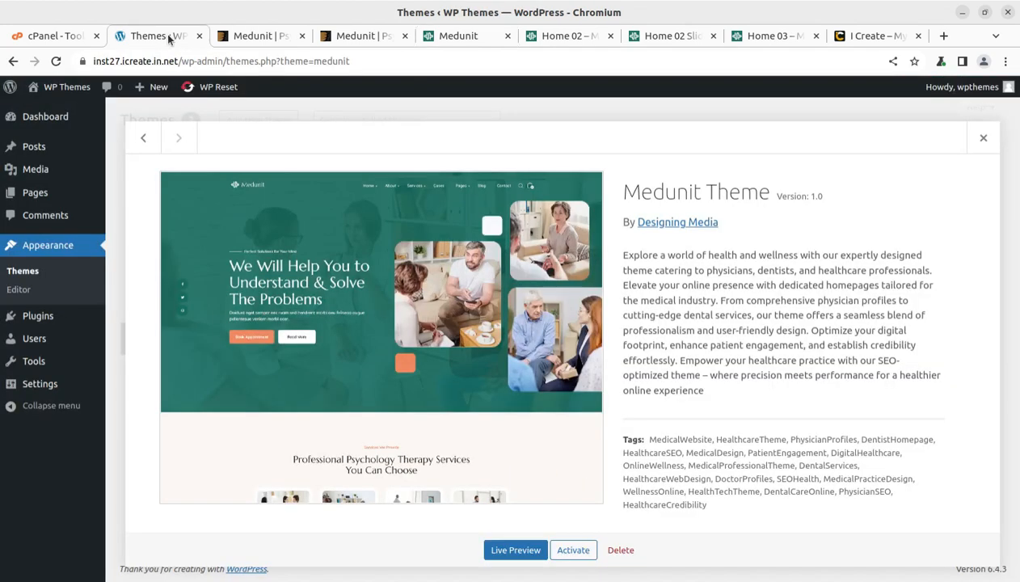
left_click(571, 551)
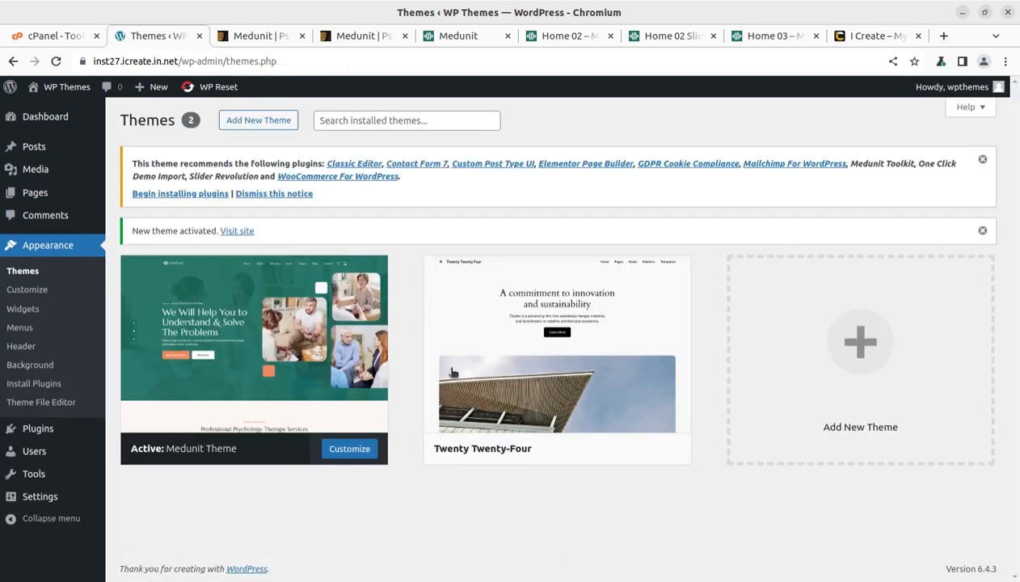
left_click(180, 195)
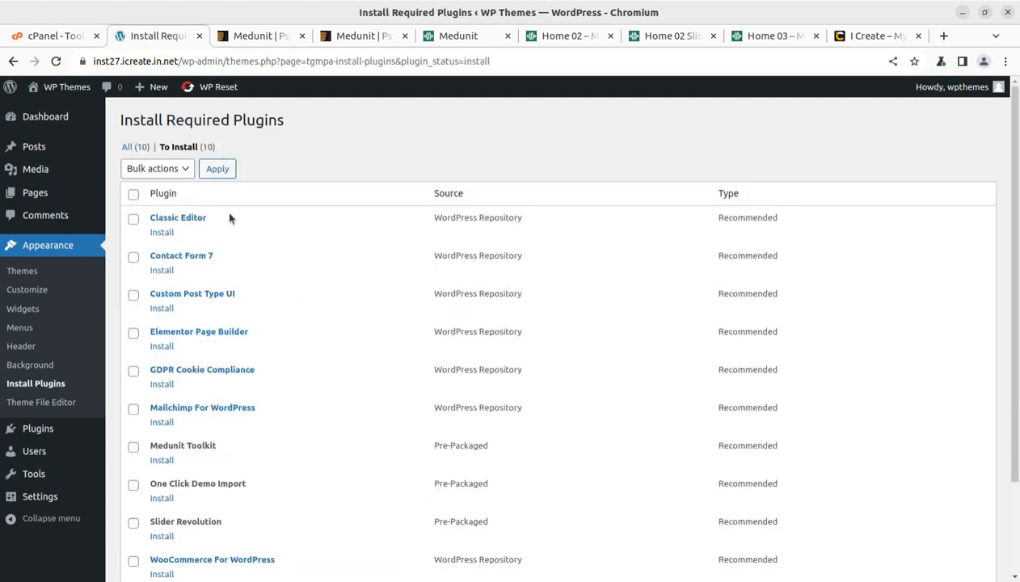
scroll(707, 412, "down", 3)
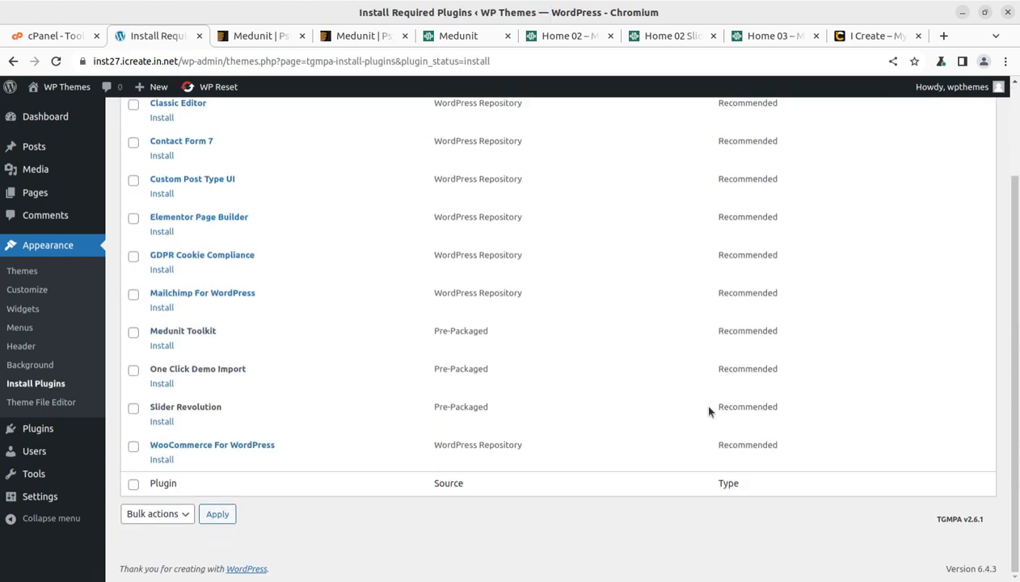
Read through the recommended plugins list entry by entry, from Classic Editor down to WooCommerce For WordPress
scroll(708, 410, "up", 3)
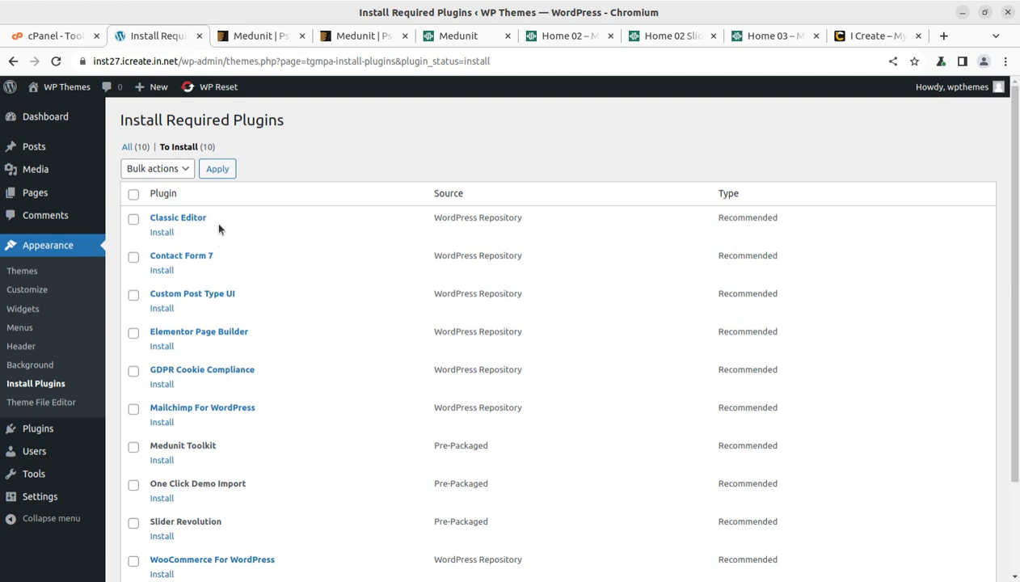
left_click_drag(208, 217, 148, 218)
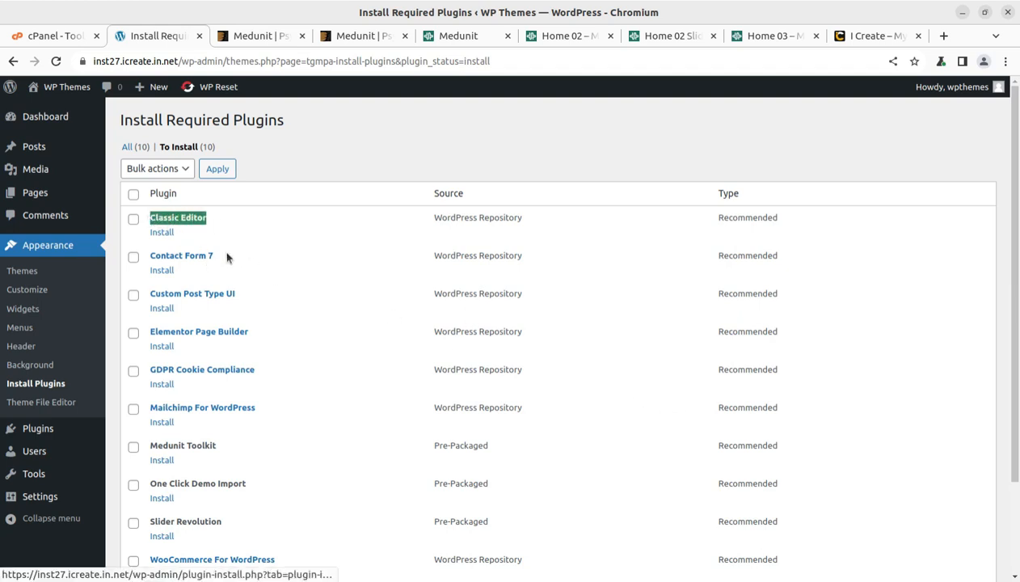
left_click_drag(215, 255, 153, 256)
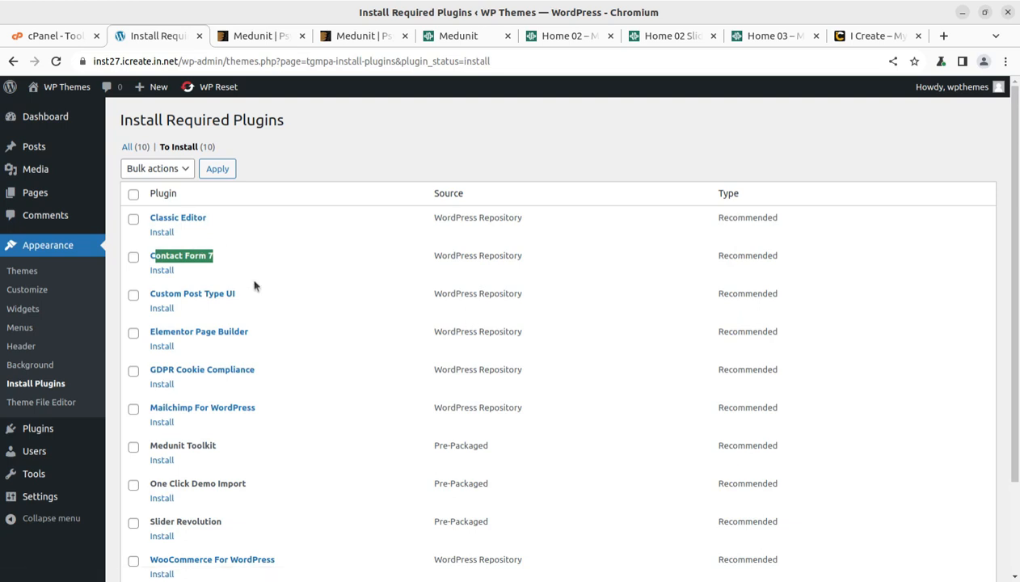
scroll(246, 266, "down", 1)
left_click_drag(236, 213, 149, 211)
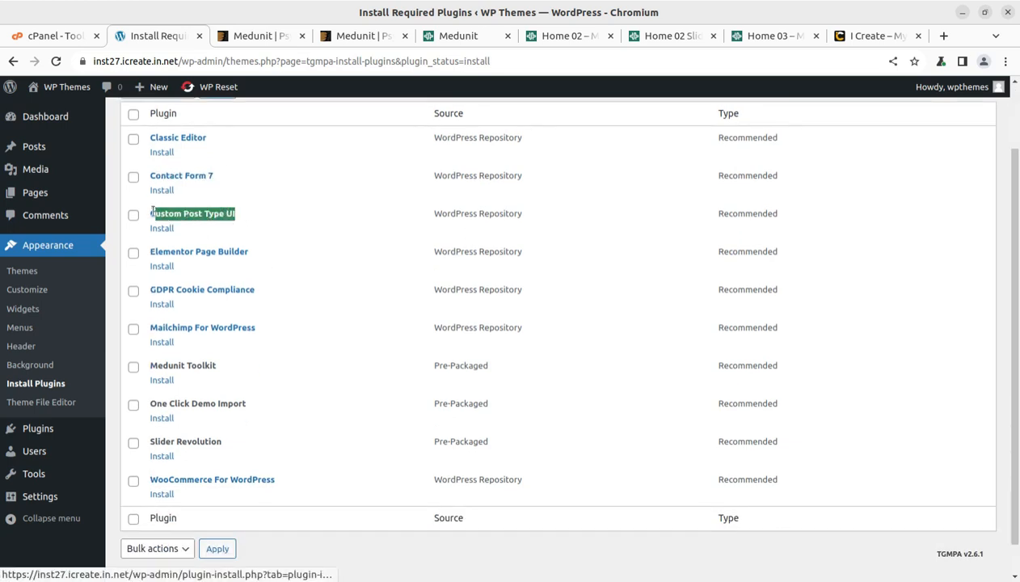
left_click(239, 254)
left_click_drag(239, 254, 151, 249)
left_click_drag(291, 295, 148, 288)
scroll(269, 306, "down", 1)
left_click_drag(273, 292, 146, 294)
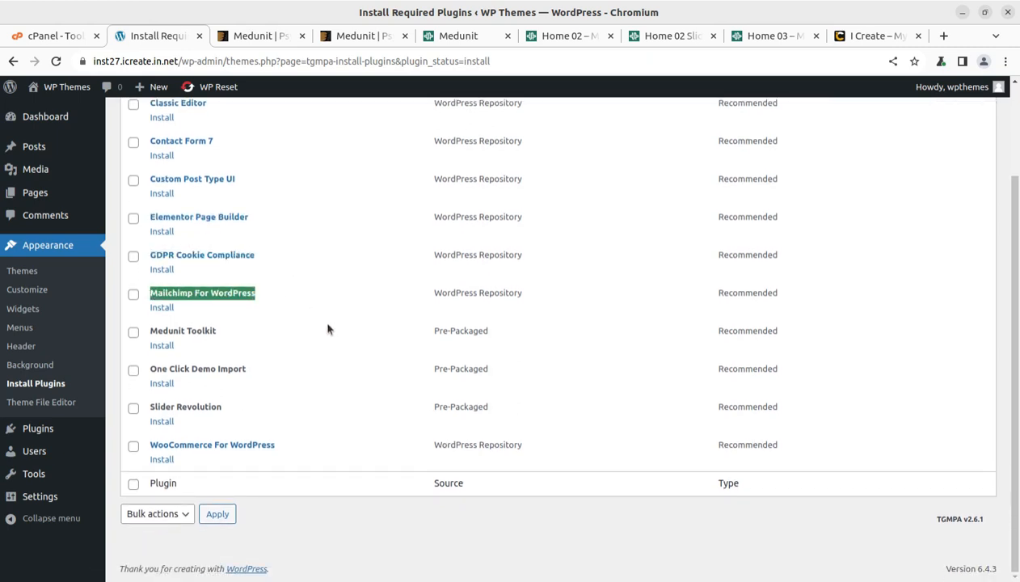
left_click_drag(251, 340, 146, 334)
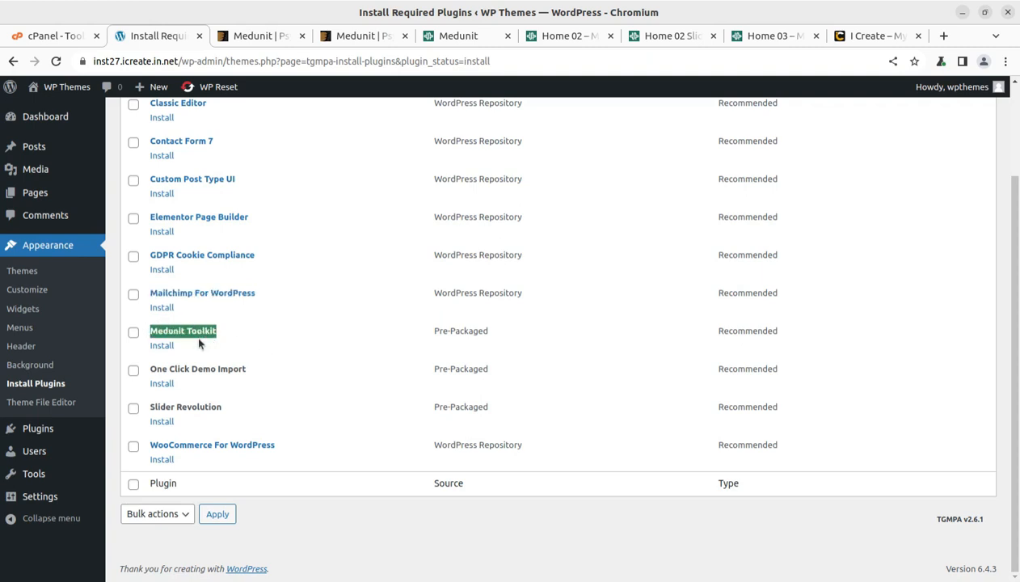
left_click_drag(255, 371, 150, 376)
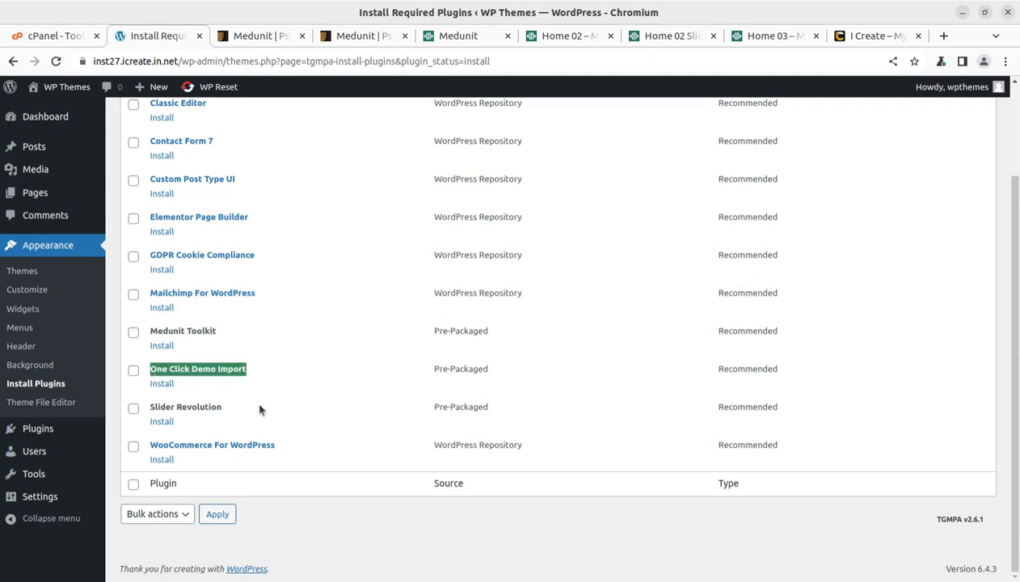
left_click_drag(259, 410, 149, 406)
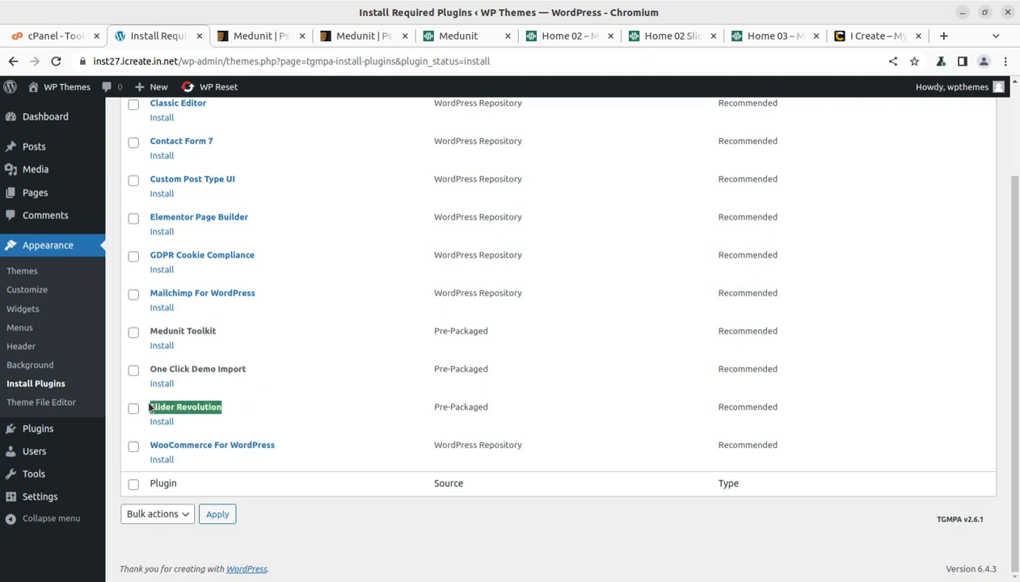
left_click_drag(275, 445, 150, 445)
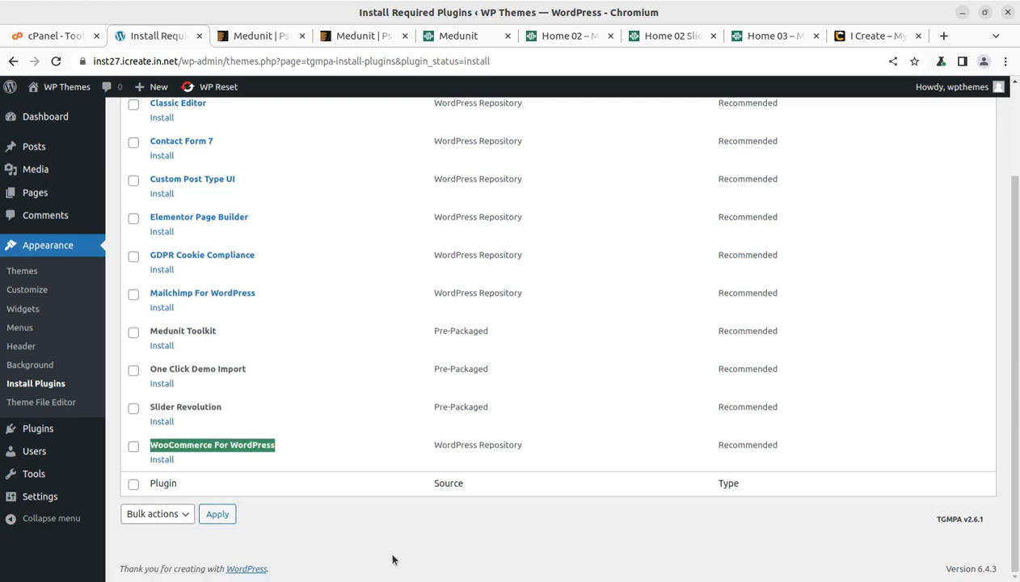
Select all the recommended plugins and install them together with the Install bulk action
scroll(393, 558, "up", 3)
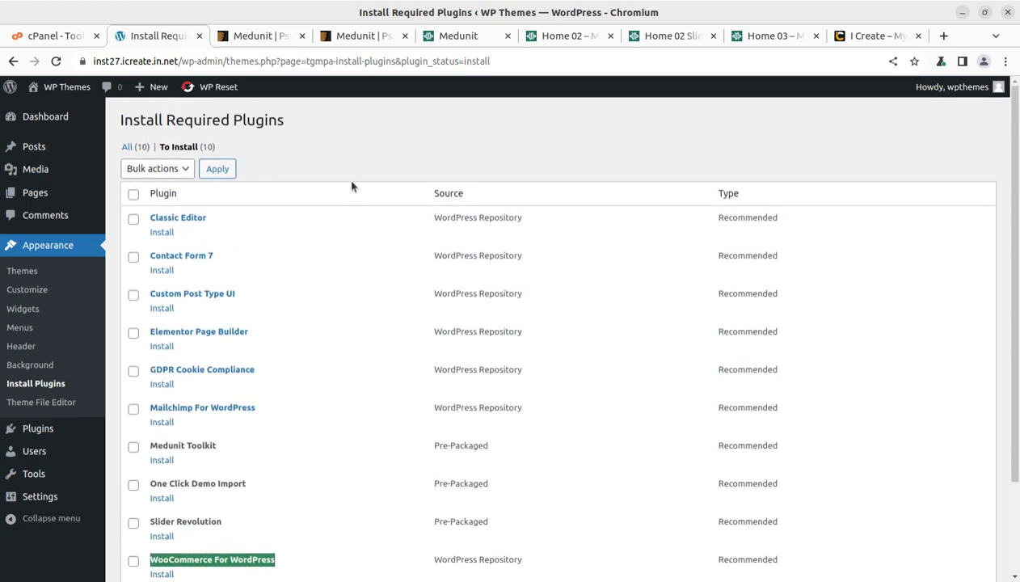
left_click(133, 194)
left_click(156, 169)
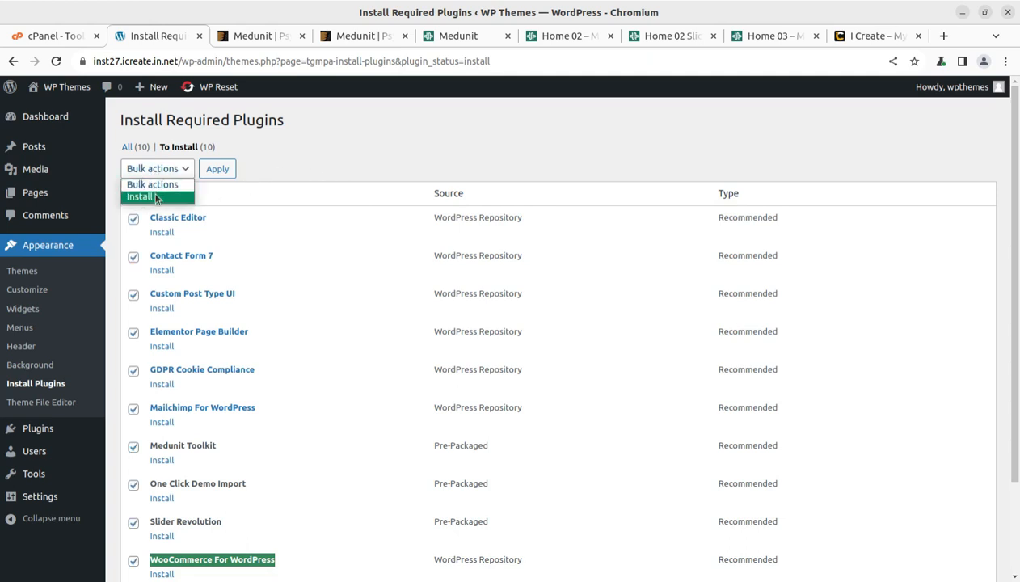
left_click(156, 198)
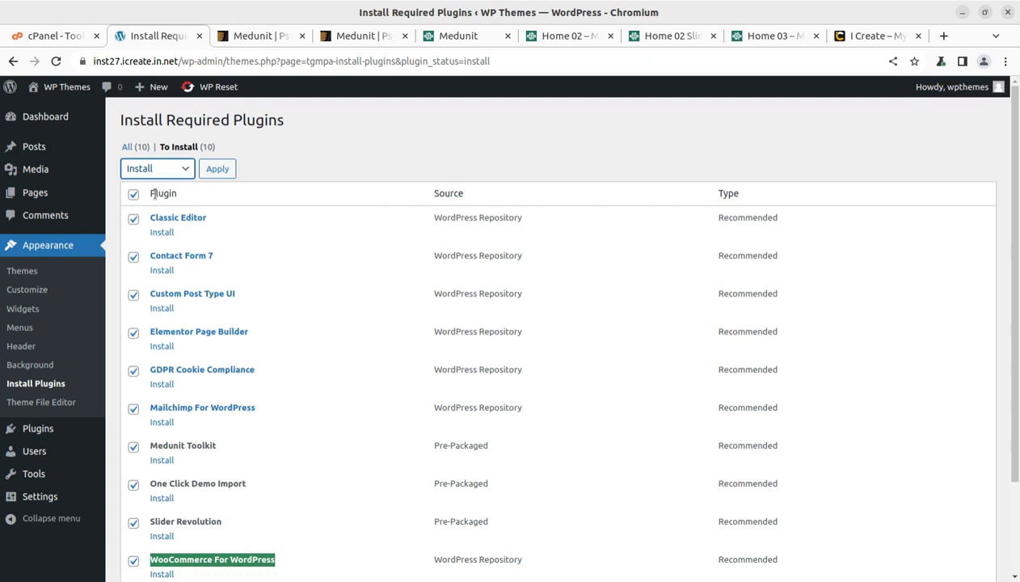
left_click(217, 171)
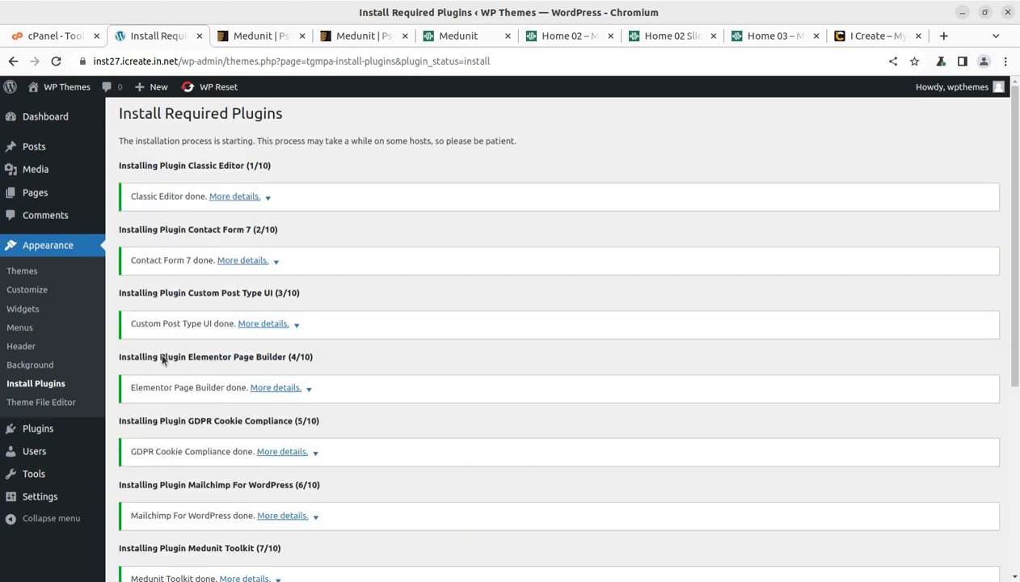
Check the installation results, return to the required plugins installer and bulk-activate all the installed plugins
scroll(378, 355, "down", 4)
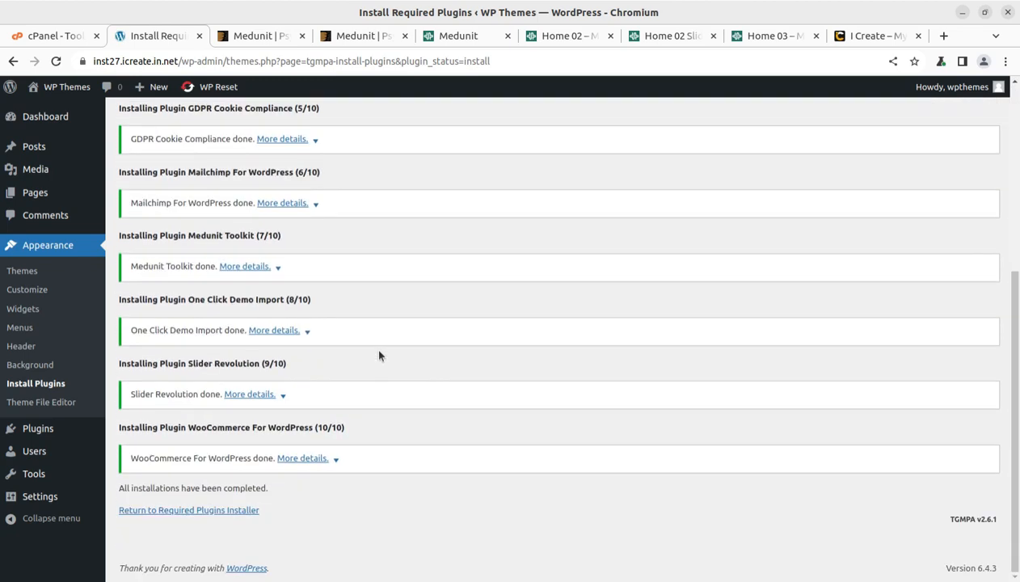
scroll(378, 355, "up", 4)
scroll(379, 356, "down", 3)
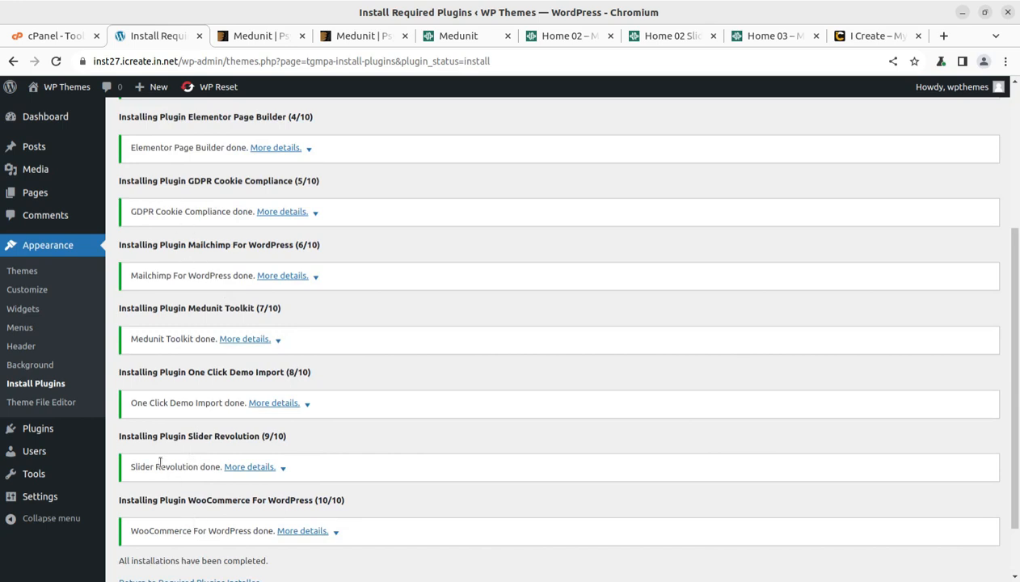
scroll(160, 465, "down", 1)
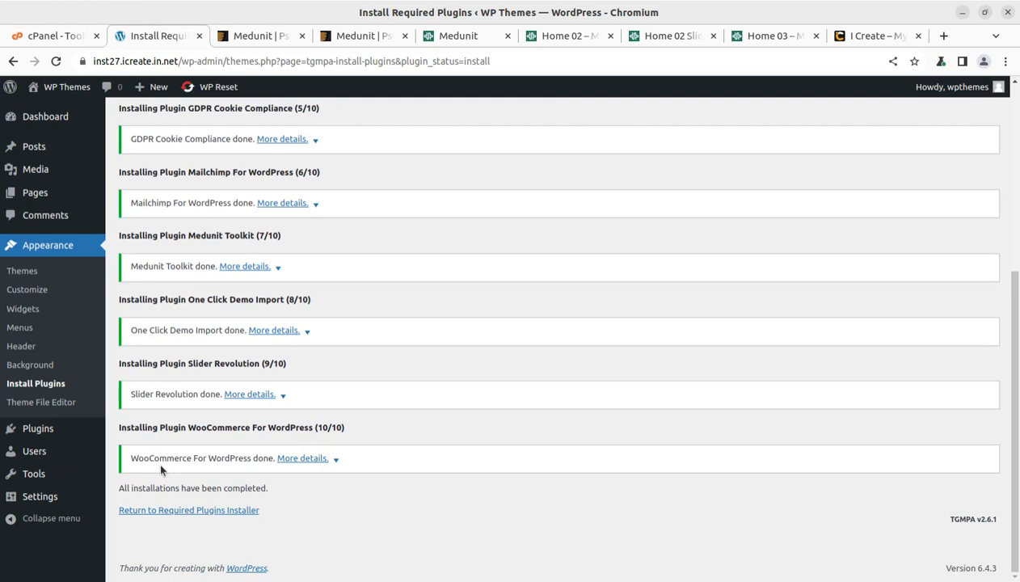
left_click(215, 511)
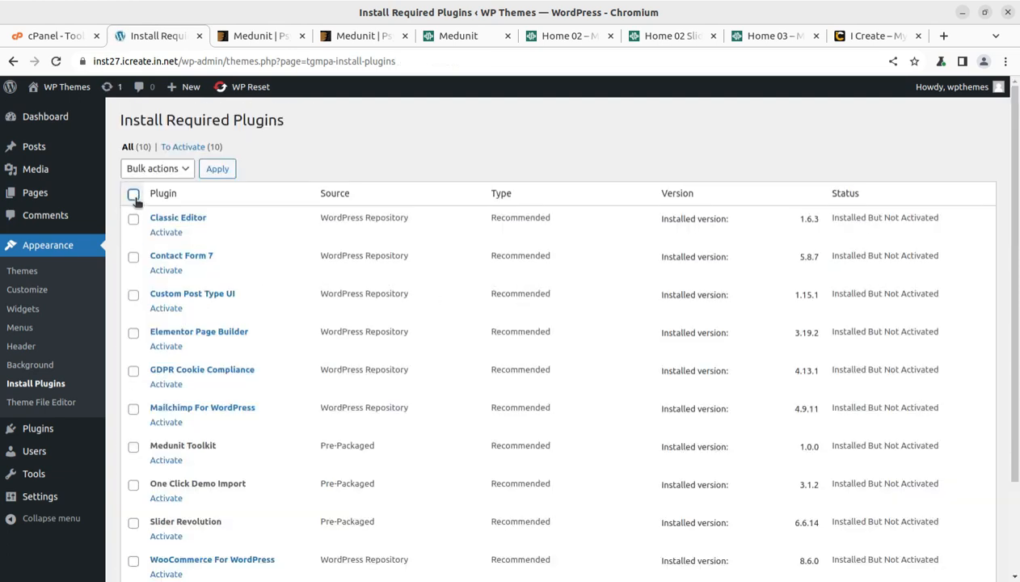
left_click(134, 194)
left_click(165, 168)
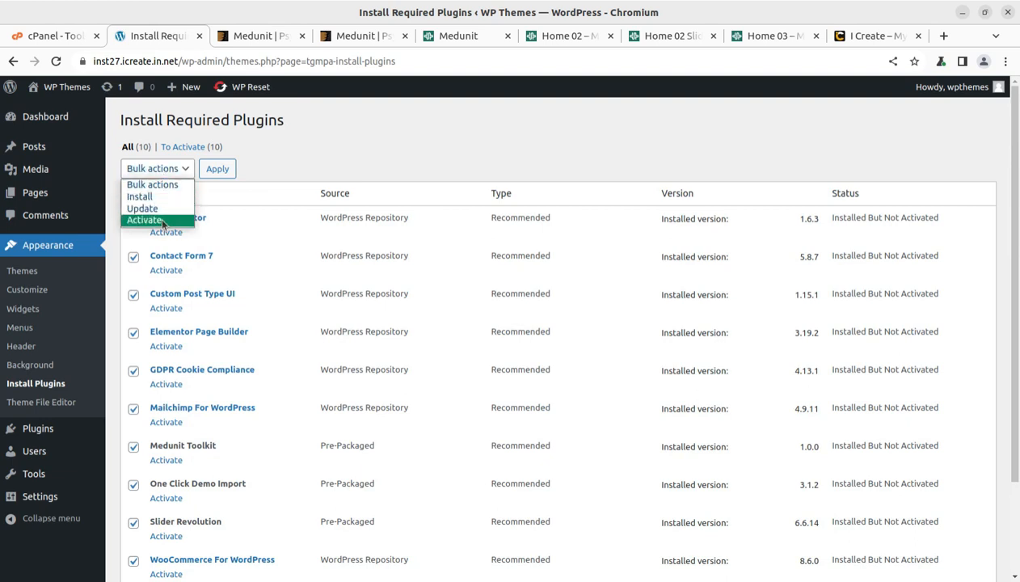
left_click(159, 216)
left_click(215, 172)
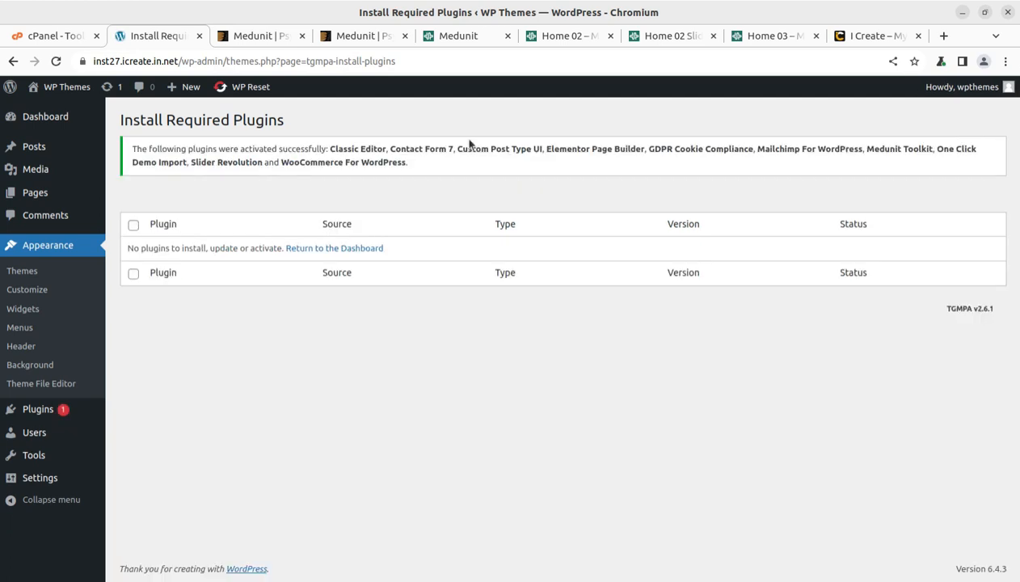
Go to the WordPress Dashboard, dismissing Elementor's onboarding, and look through the admin menu entries down to Slider Revolution
left_click(51, 125)
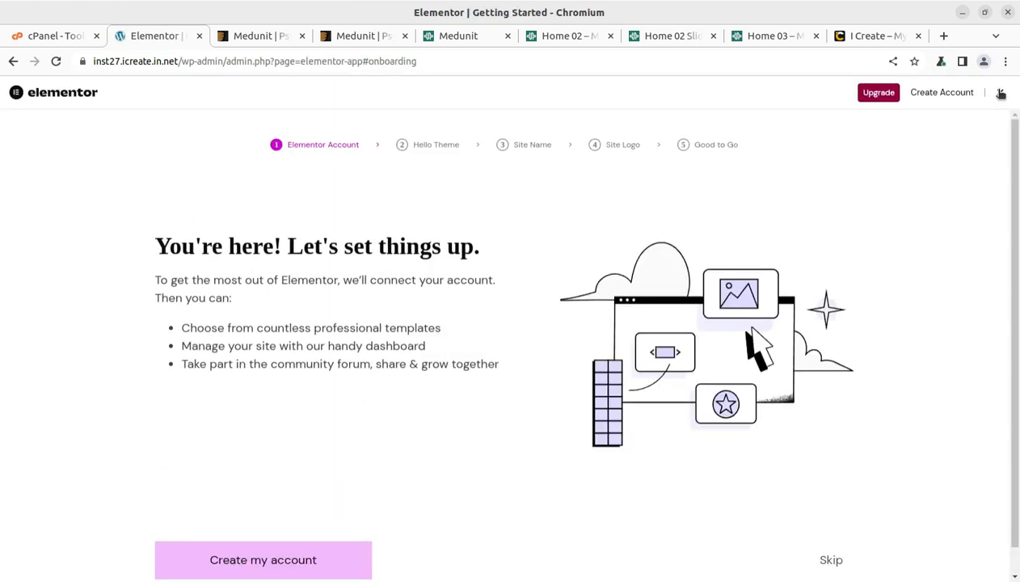
left_click(999, 93)
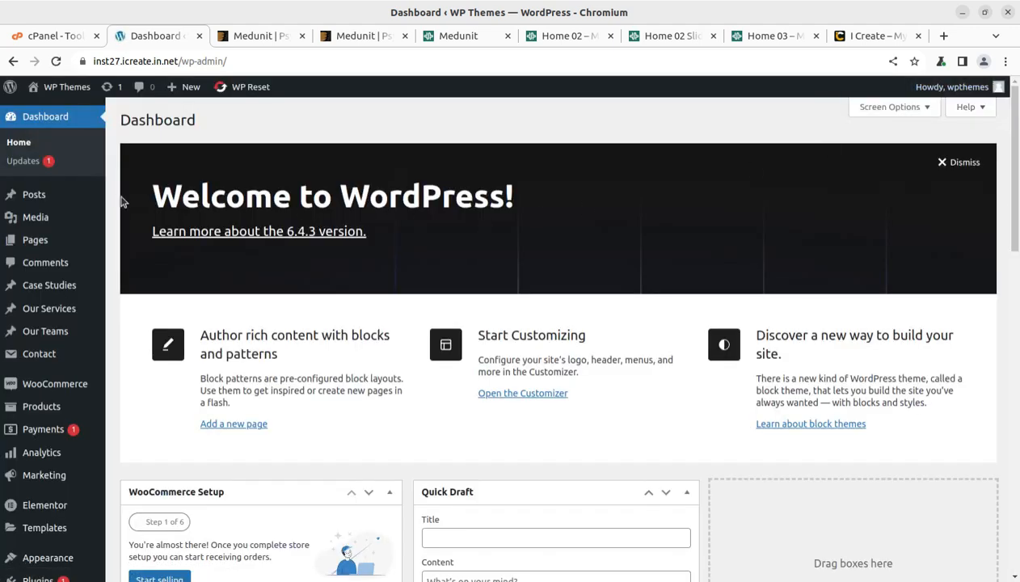
scroll(257, 255, "down", 4)
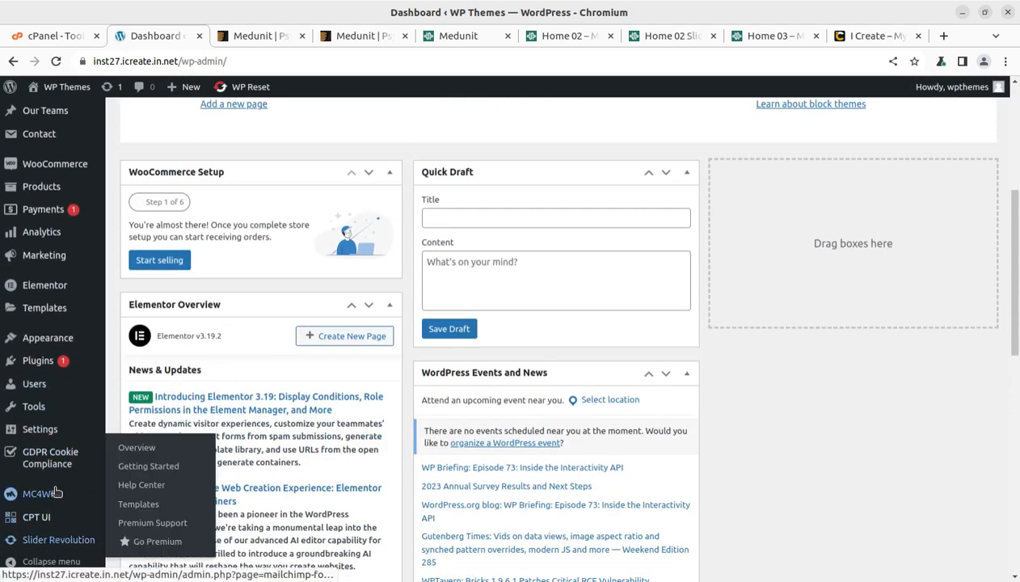
scroll(47, 417, "up", 4)
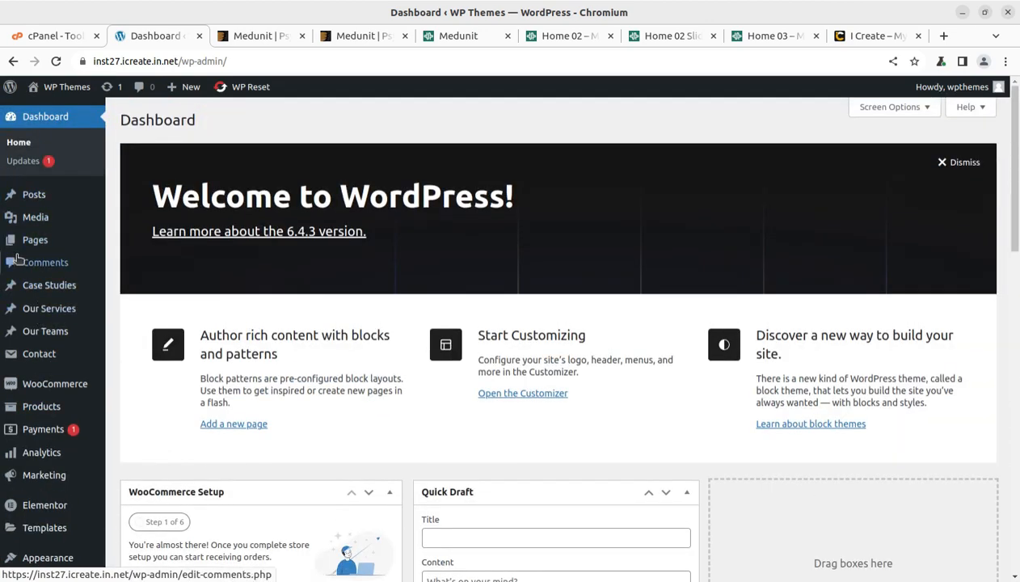
scroll(65, 275, "down", 3)
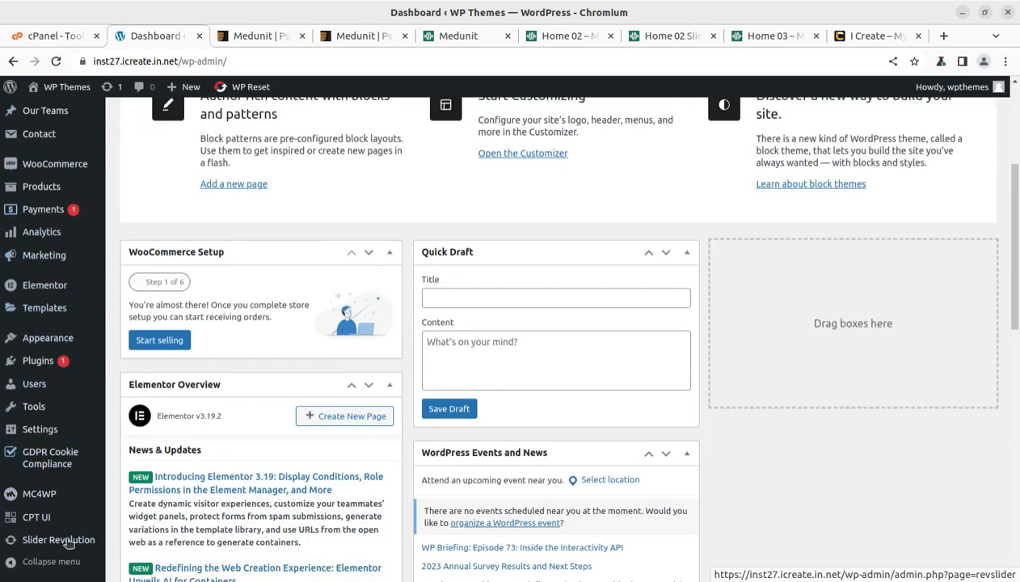
scroll(91, 234, "up", 3)
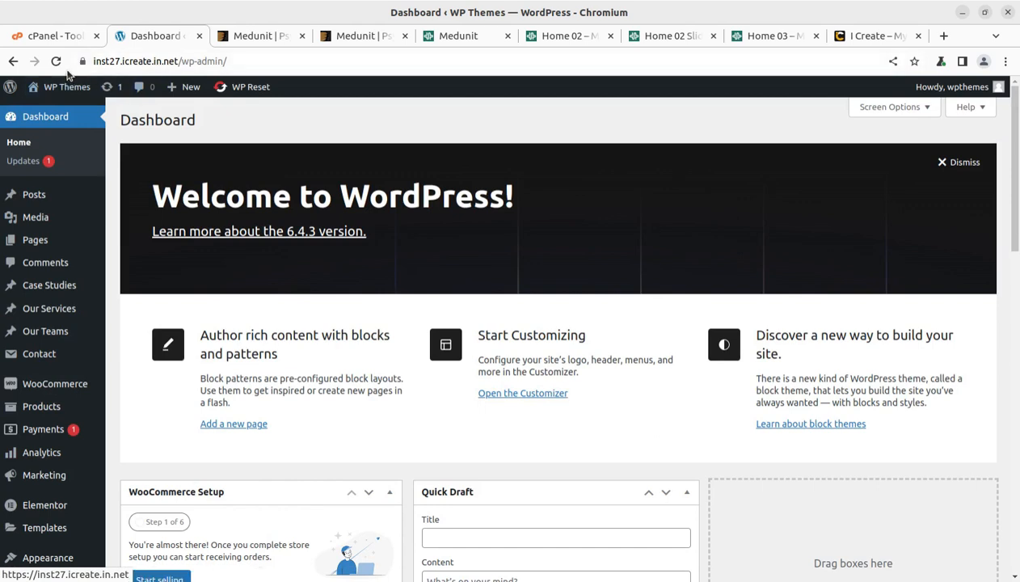
Open the site's front end in a new browser tab and look over its blog page
middle_click(47, 110)
left_click(221, 40)
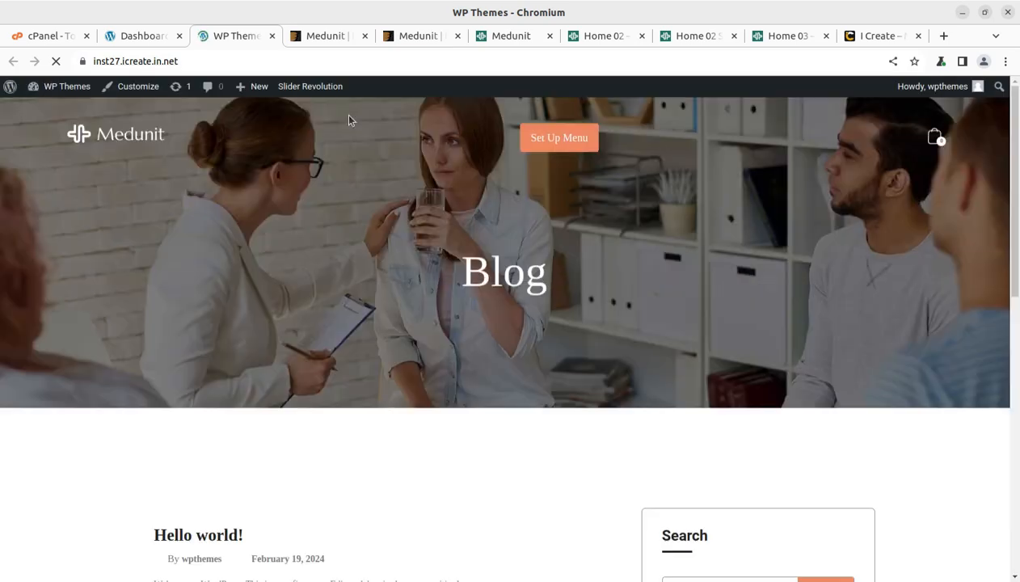
scroll(212, 204, "down", 4)
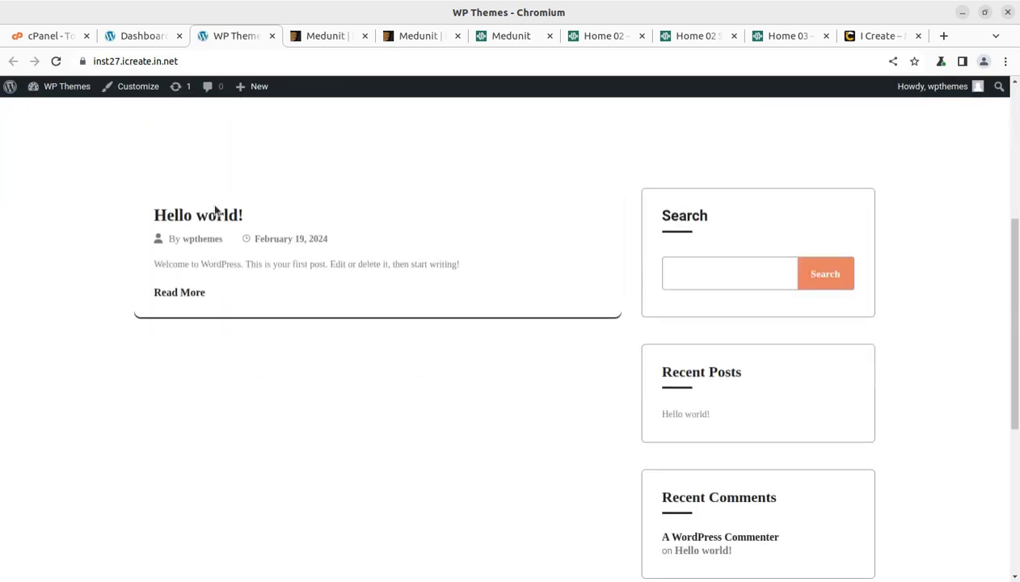
scroll(212, 204, "up", 4)
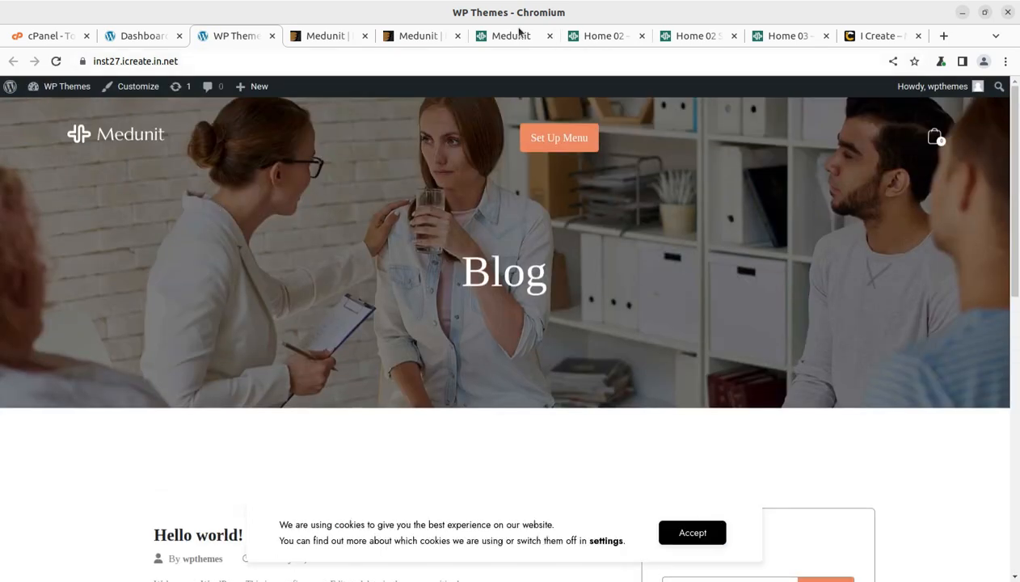
View the Medunit demo's main home, Home 02, Home 02 Slider and Home 03 pages, and return to the WordPress Dashboard
left_click(508, 35)
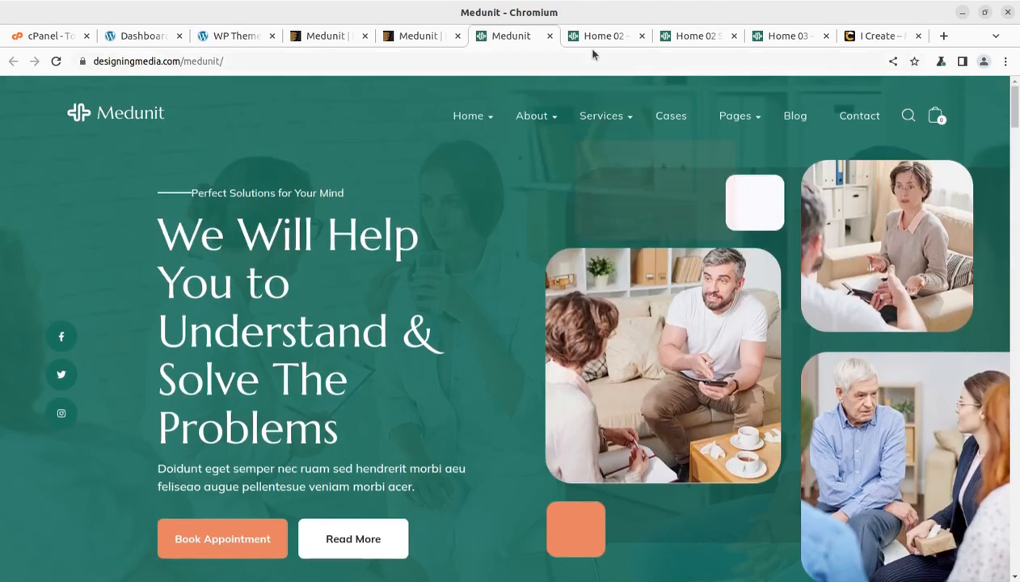
left_click(595, 46)
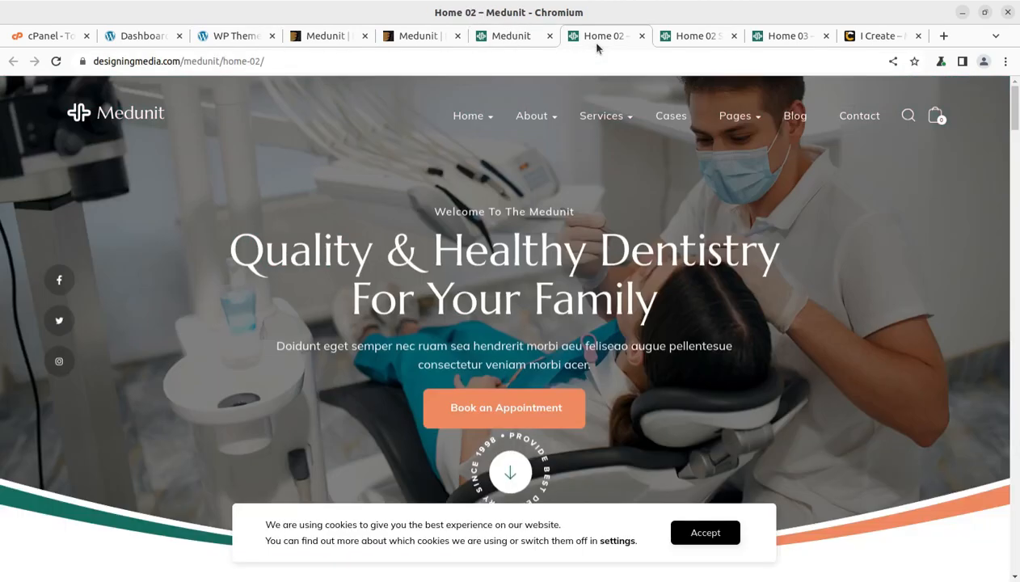
left_click(691, 40)
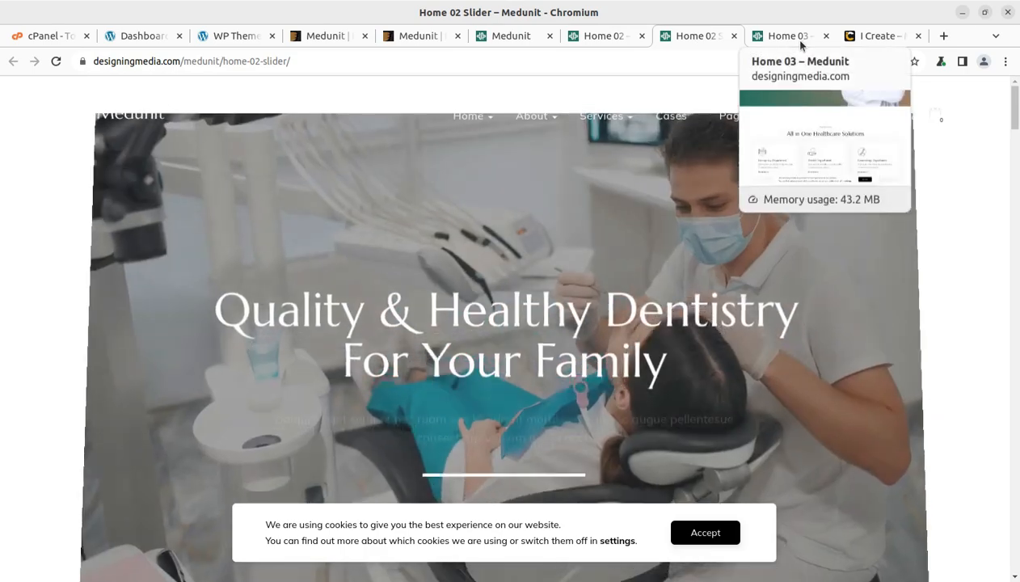
left_click(789, 38)
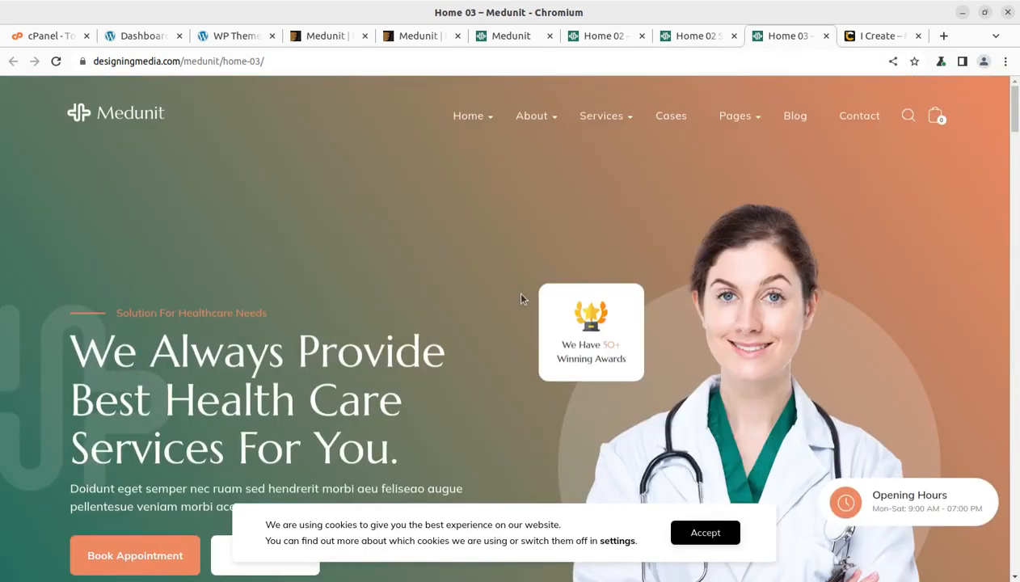
scroll(759, 152, "down", 5)
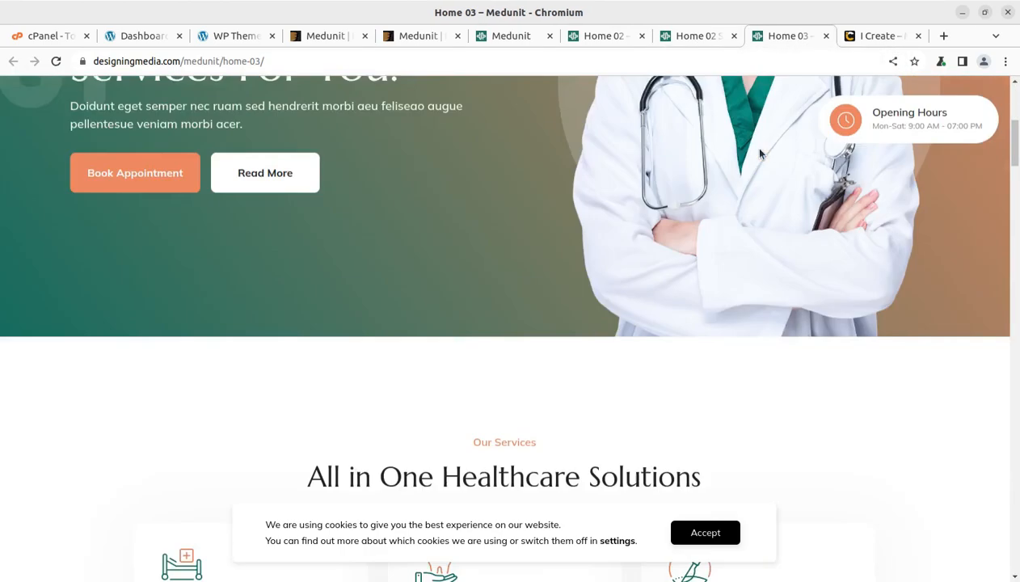
scroll(760, 152, "down", 4)
scroll(759, 152, "down", 2)
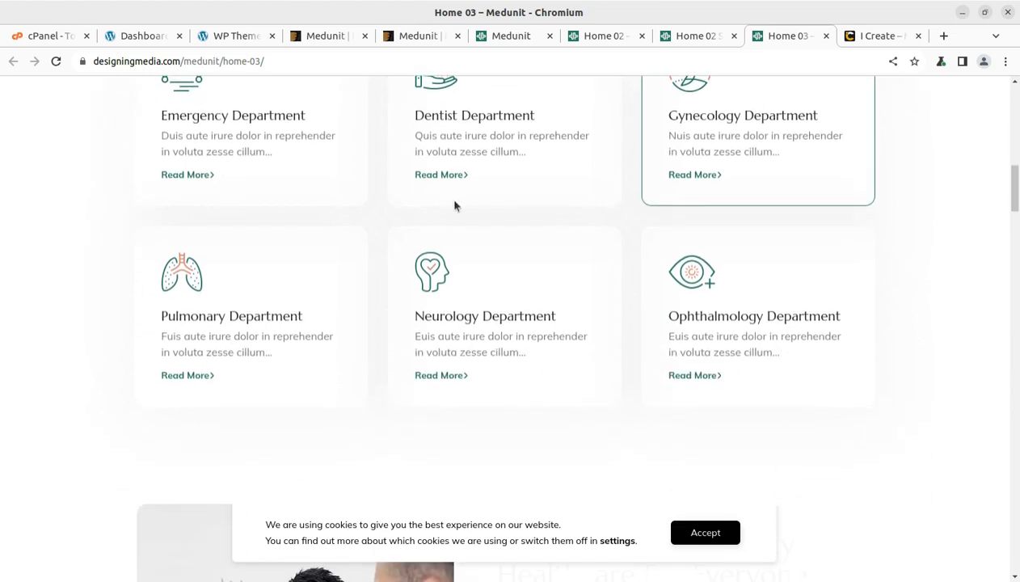
left_click(151, 38)
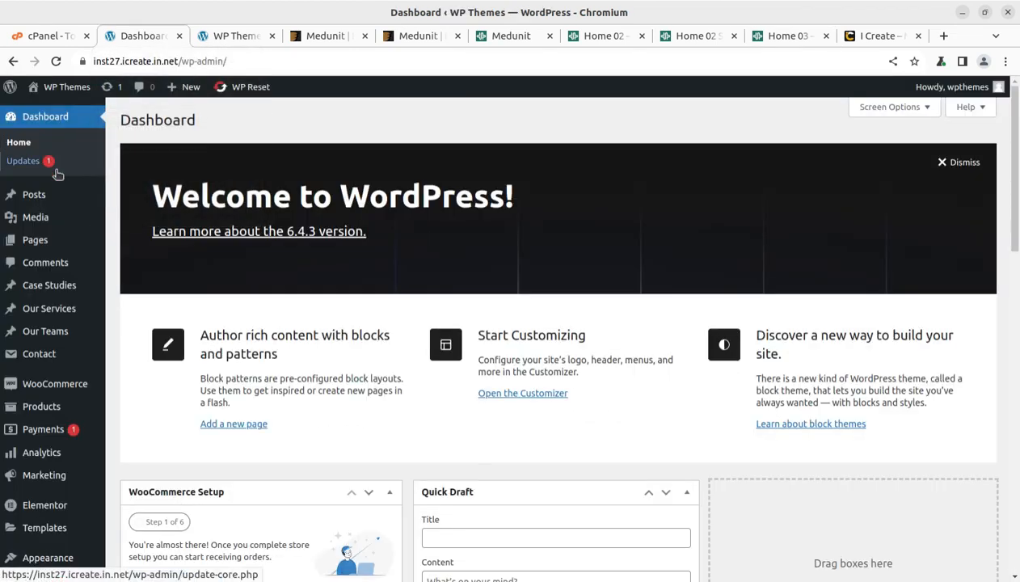
Open One Click Demo Import and start importing the Medunit demo data without selecting any of the recommended plugins
scroll(41, 298, "down", 2)
mouse_move(41, 398)
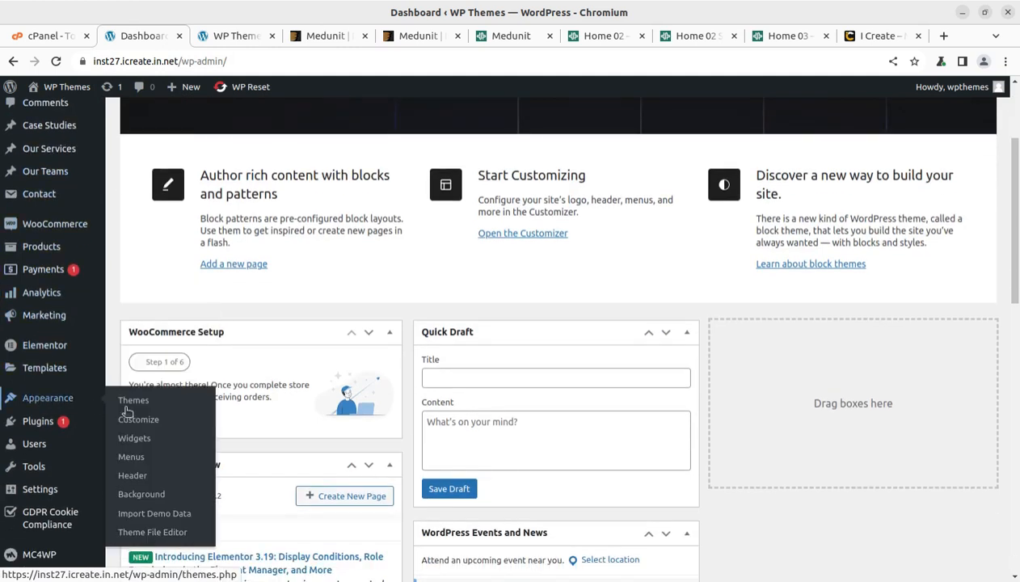
left_click(159, 517)
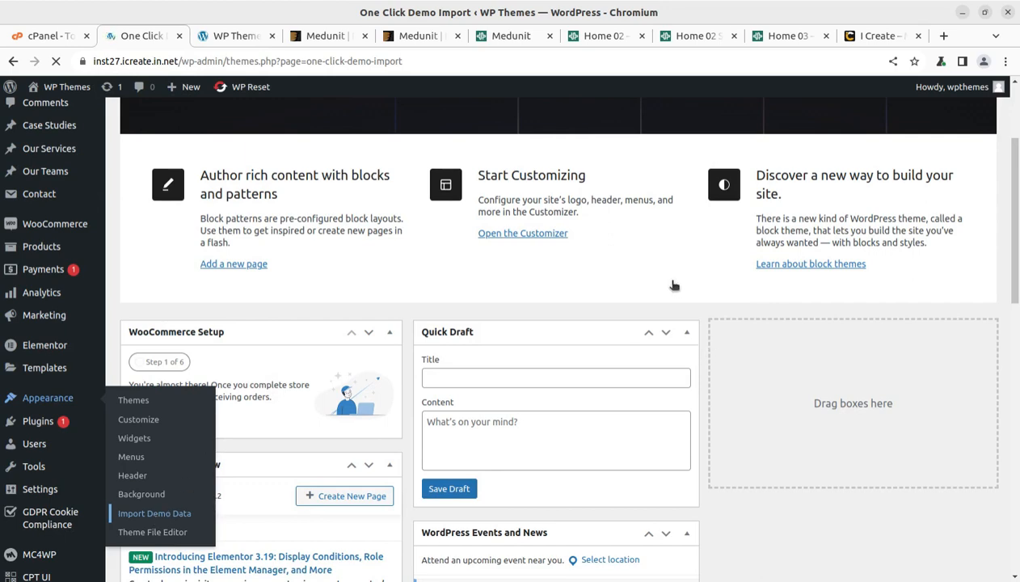
scroll(194, 275, "down", 2)
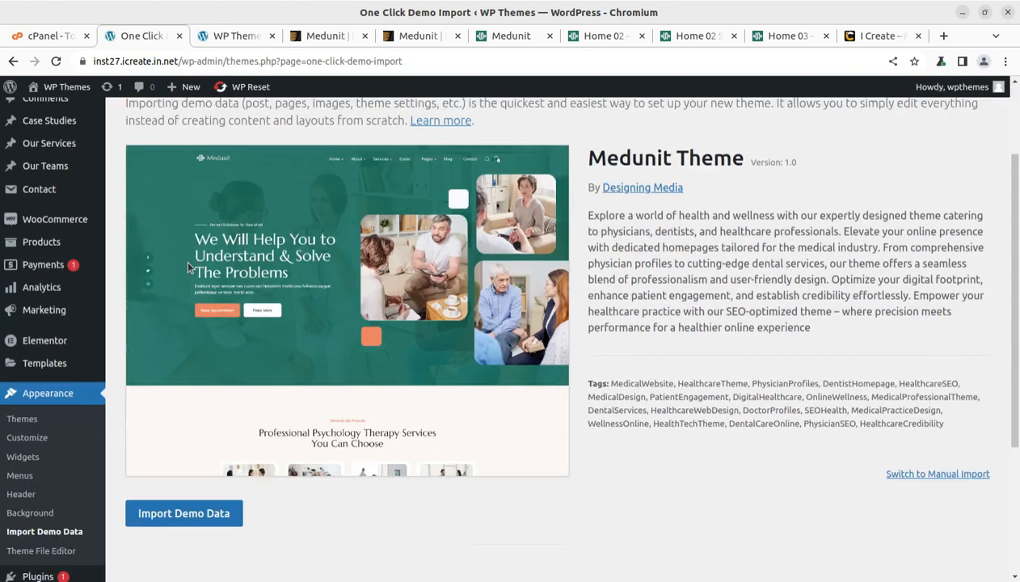
scroll(187, 267, "down", 1)
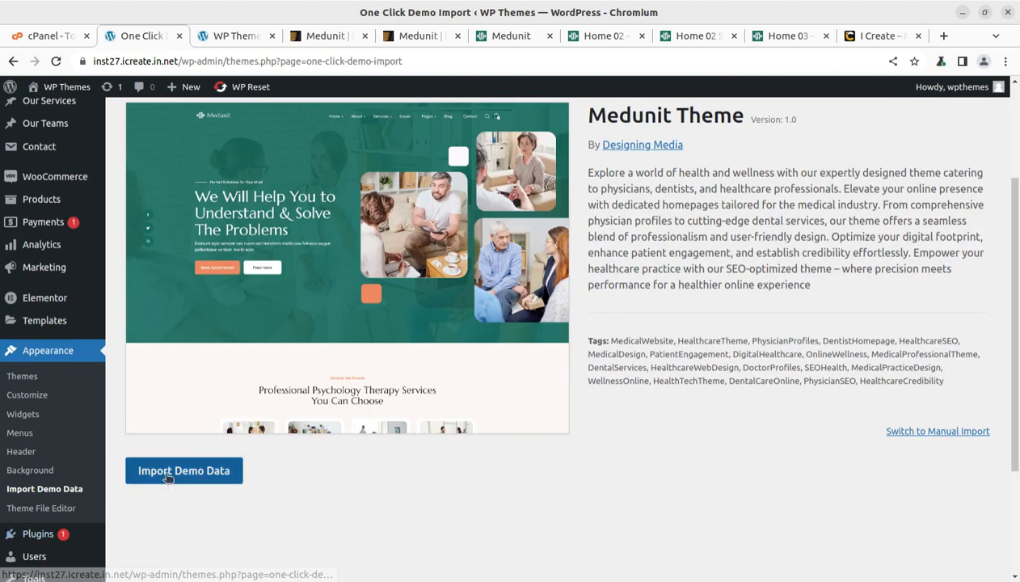
left_click(167, 470)
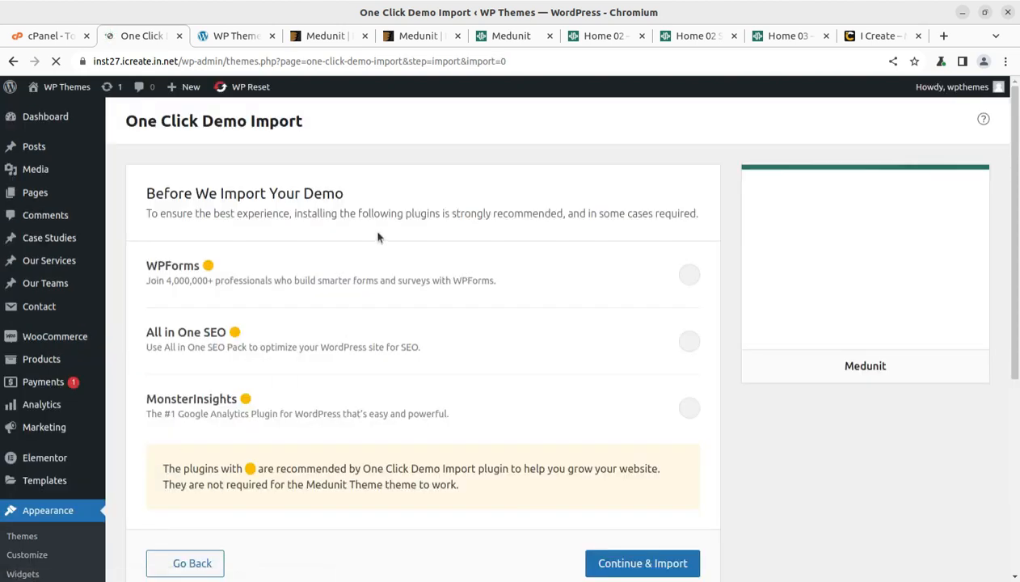
scroll(377, 237, "down", 2)
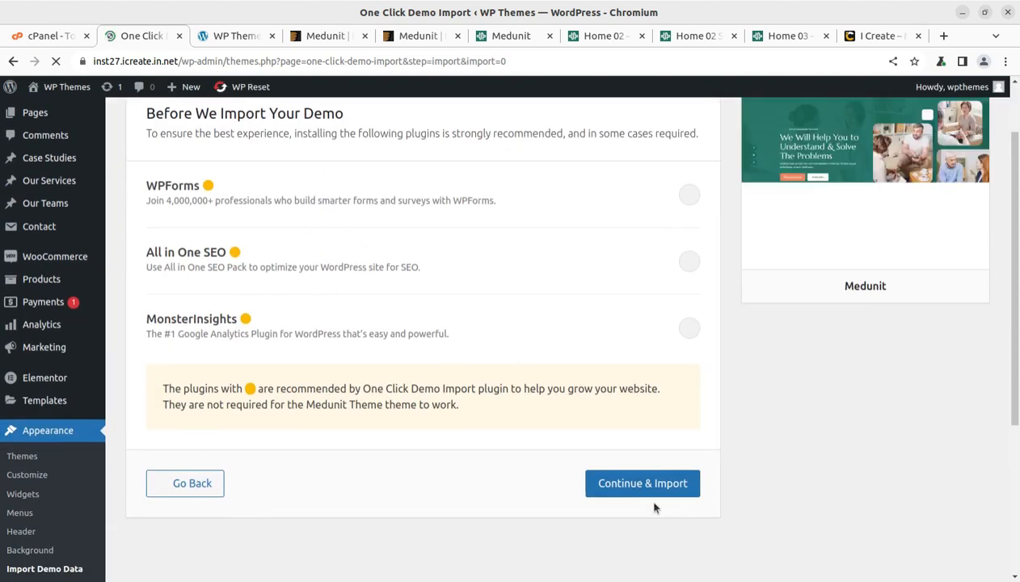
left_click(638, 529)
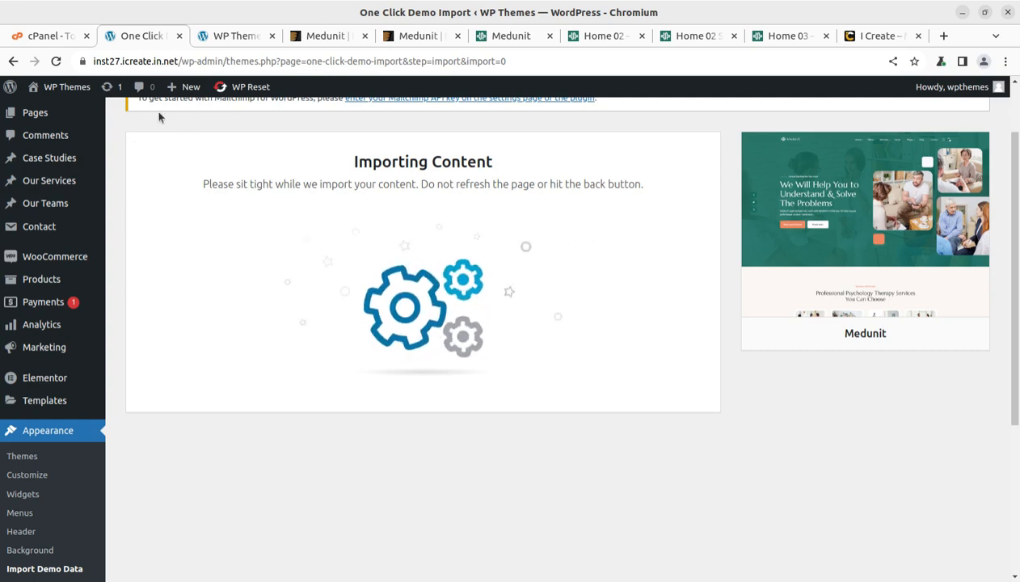
Open the Media Library in a new browser tab, check the media imported so far, and return to the demo import page
scroll(75, 230, "up", 2)
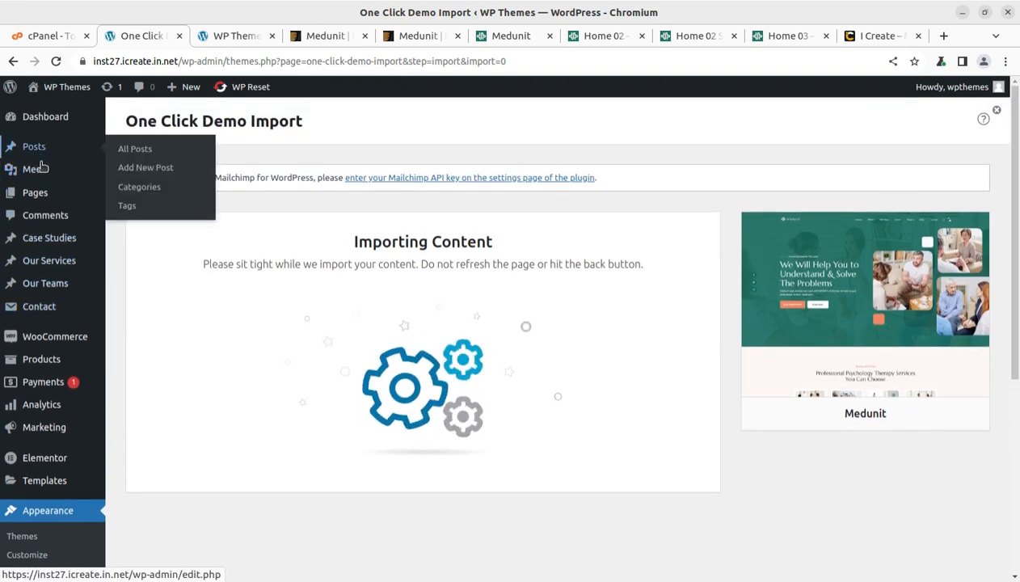
mouse_move(42, 177)
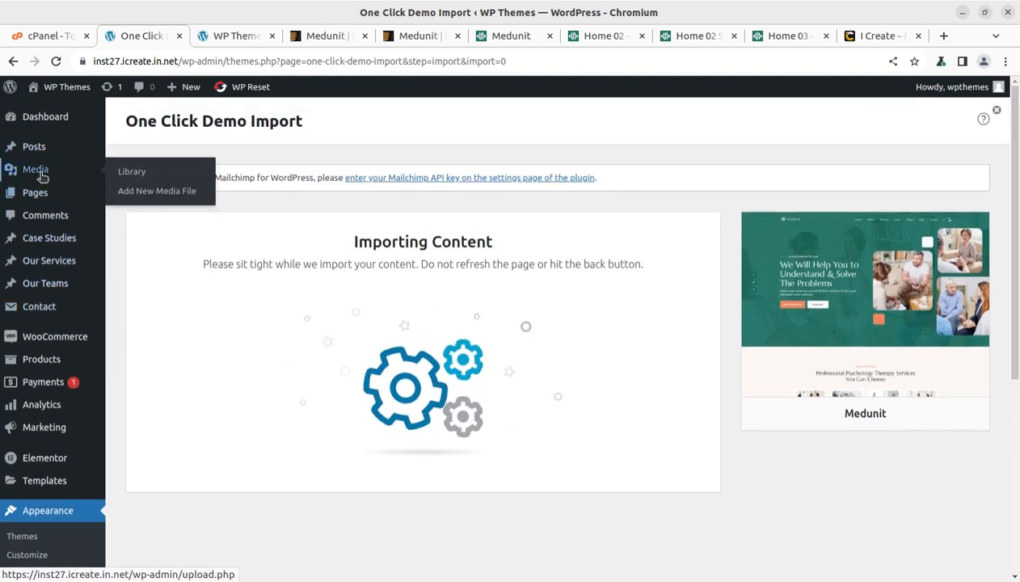
middle_click(132, 175)
left_click(214, 39)
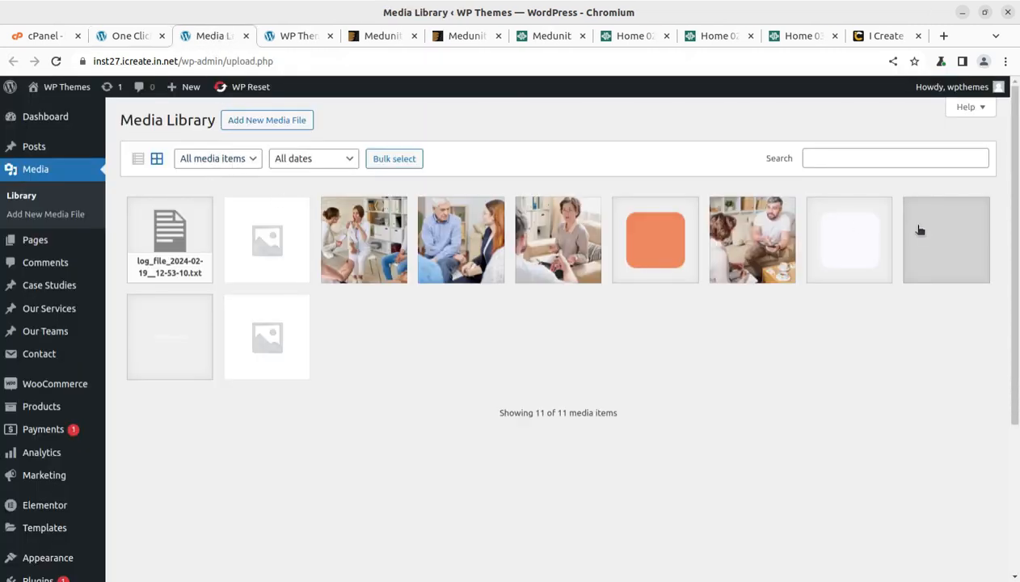
left_click(127, 38)
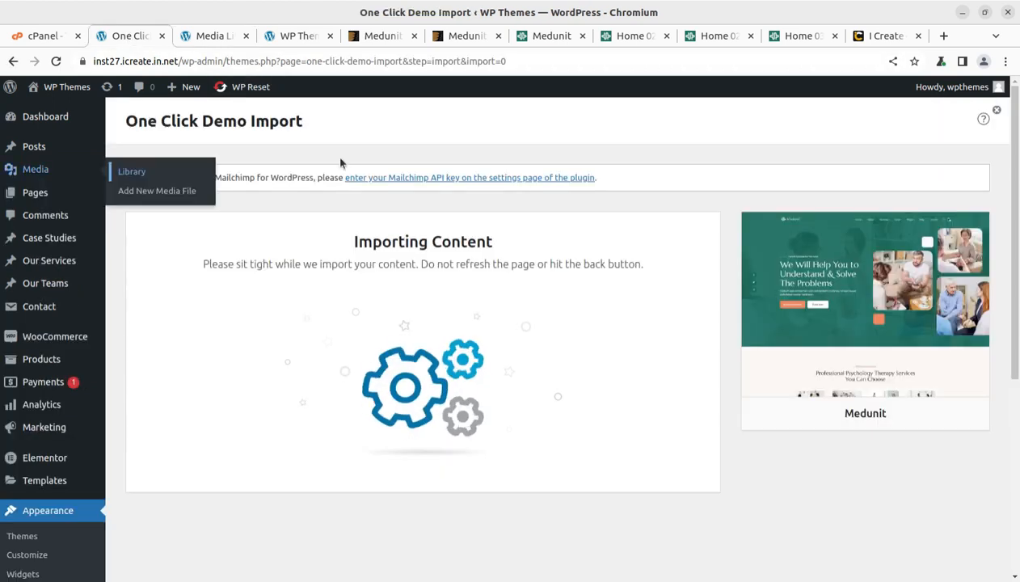
Open the About 01 page of the Medunit demo site and look through its sections
left_click(546, 37)
mouse_move(514, 119)
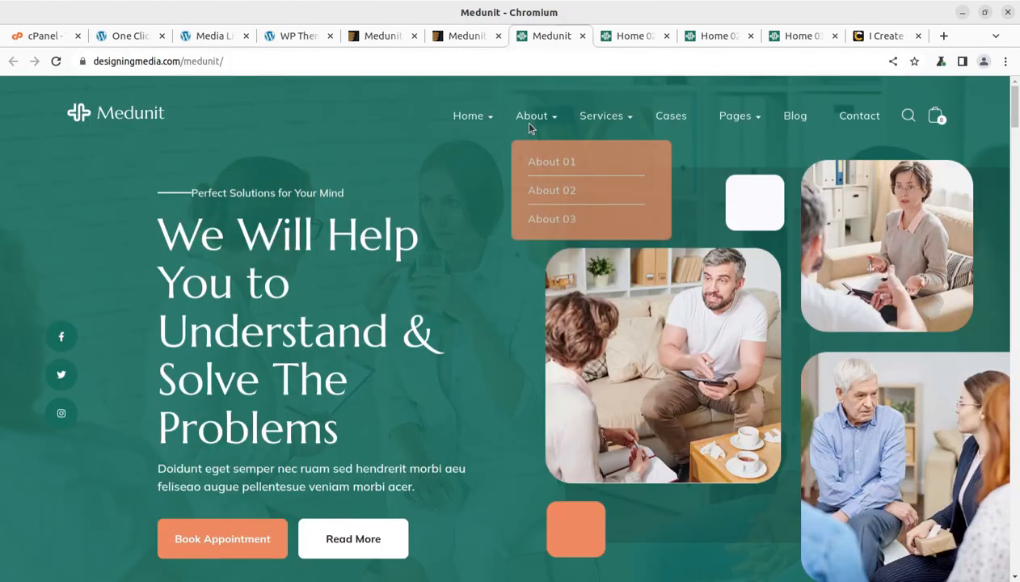
left_click(541, 164)
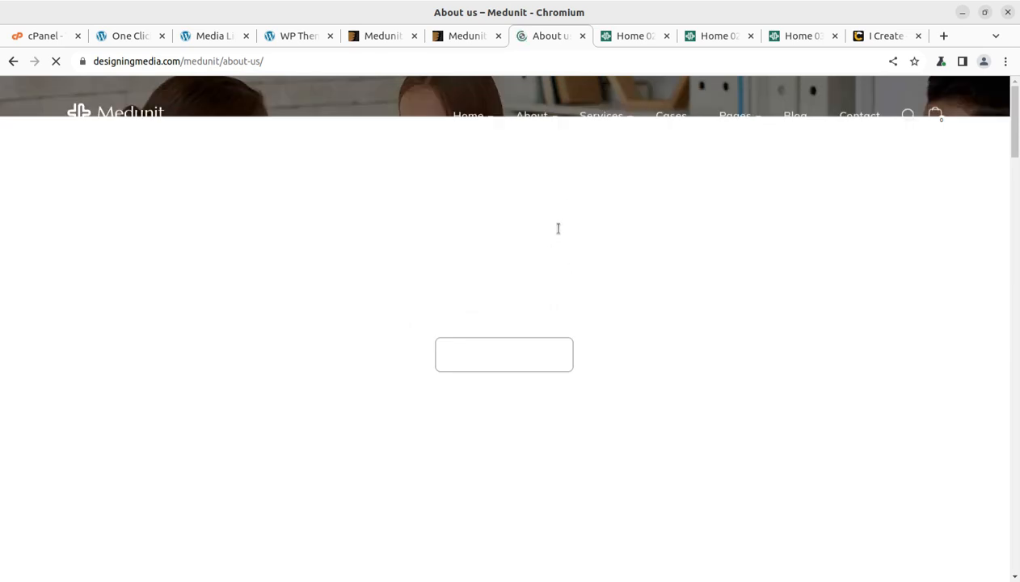
scroll(547, 243, "down", 5)
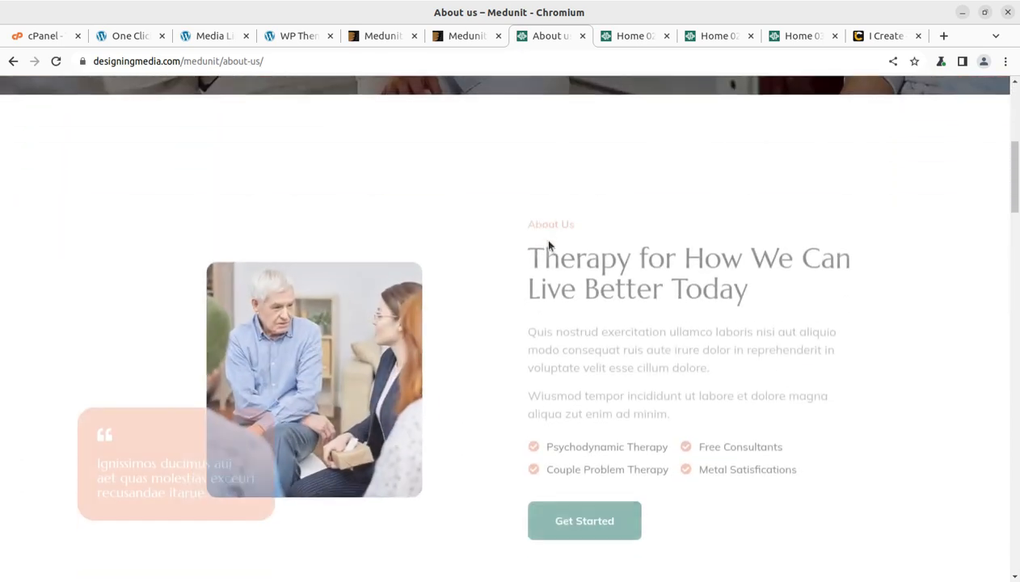
scroll(548, 244, "down", 3)
scroll(547, 244, "up", 8)
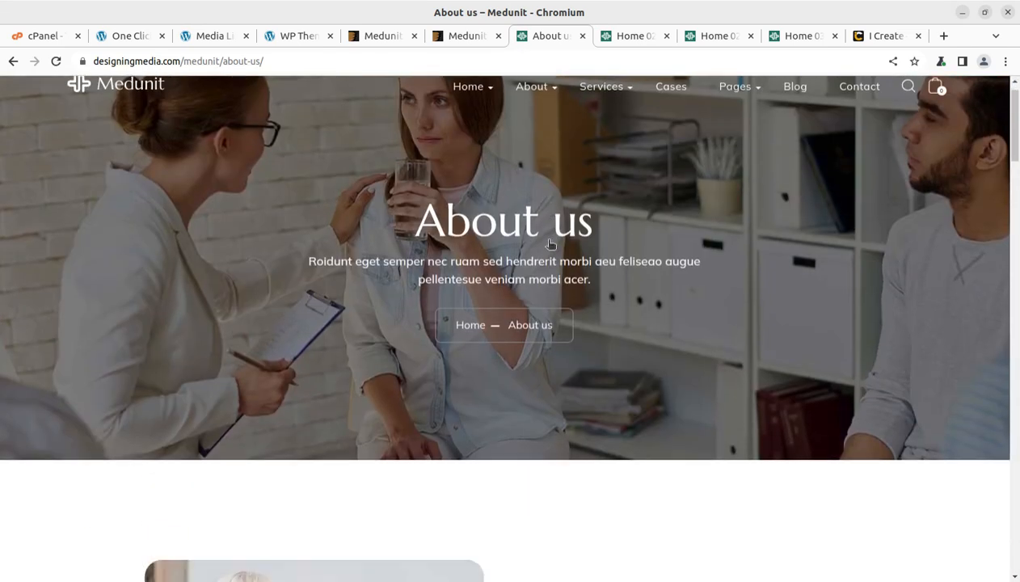
scroll(549, 243, "down", 15)
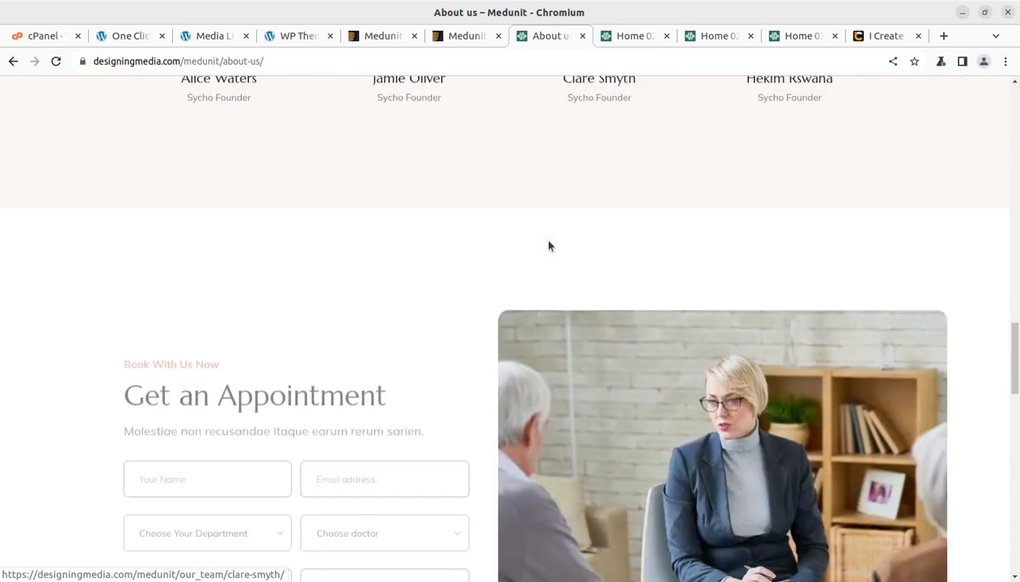
scroll(548, 245, "up", 12)
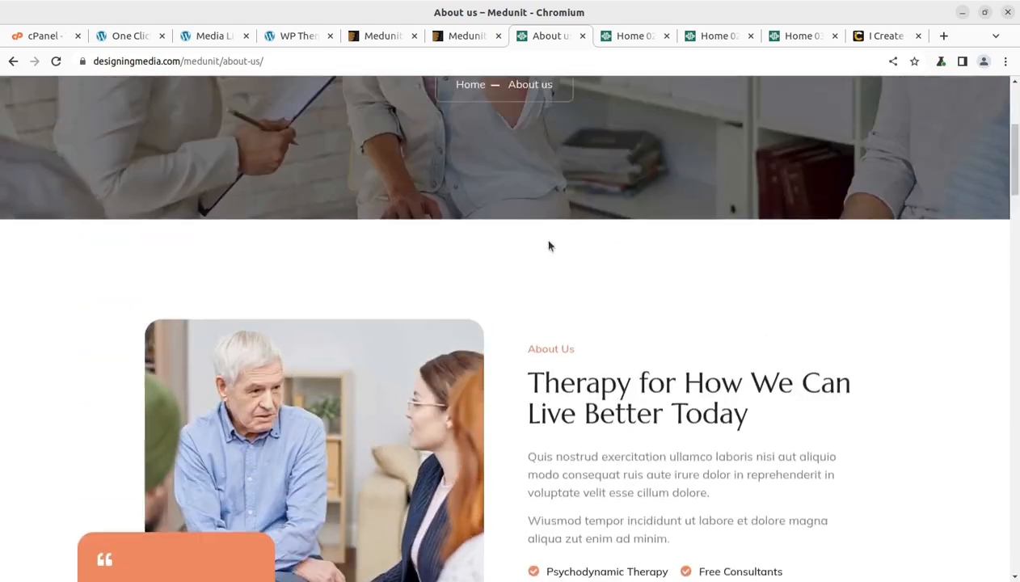
scroll(547, 245, "up", 4)
Open the Medunit demo's Services page and look through its therapy cards and appointment section
mouse_move(538, 114)
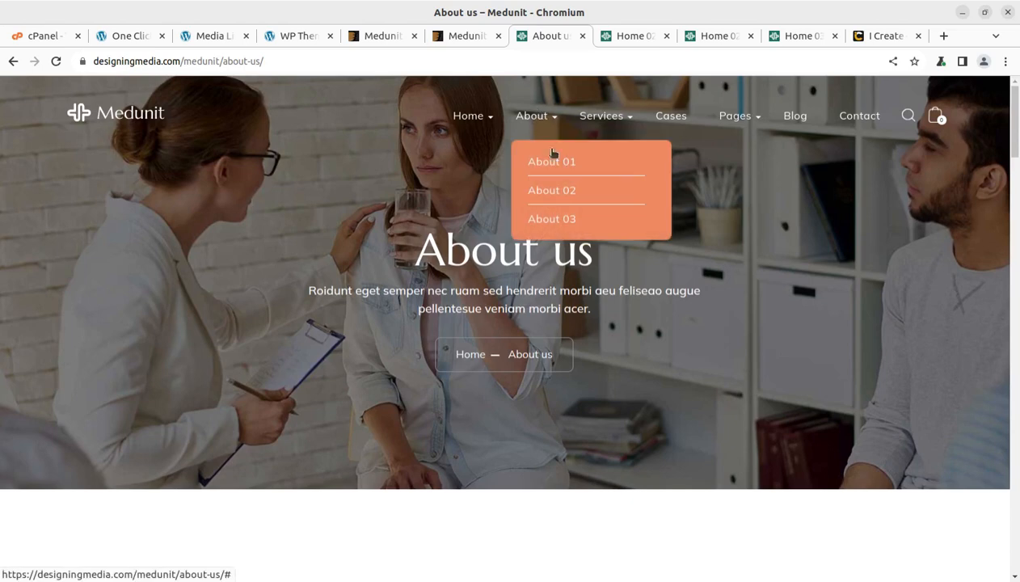
mouse_move(605, 119)
left_click(615, 162)
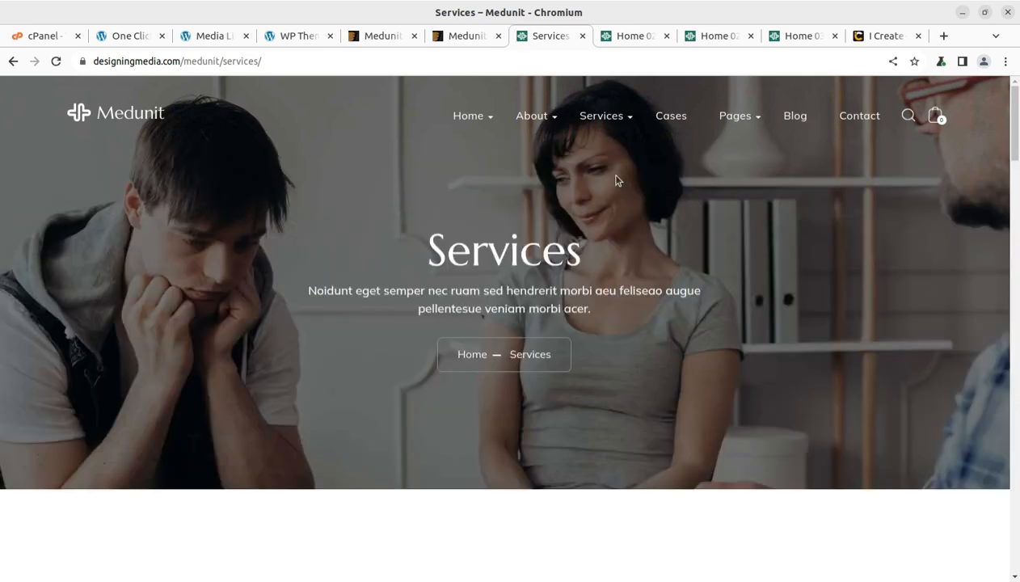
scroll(605, 243, "down", 8)
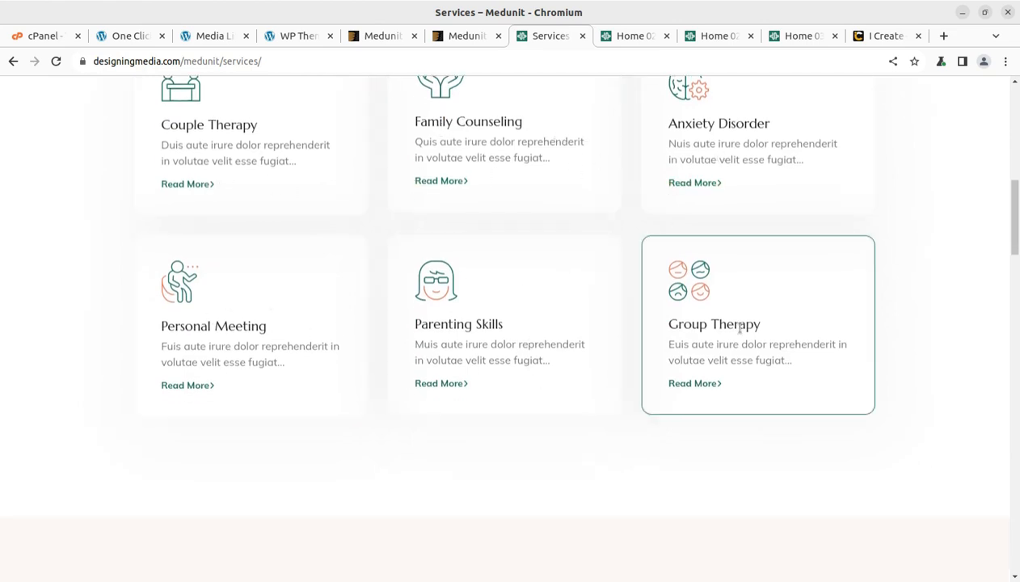
scroll(756, 327, "up", 2)
scroll(715, 312, "down", 4)
scroll(715, 314, "down", 10)
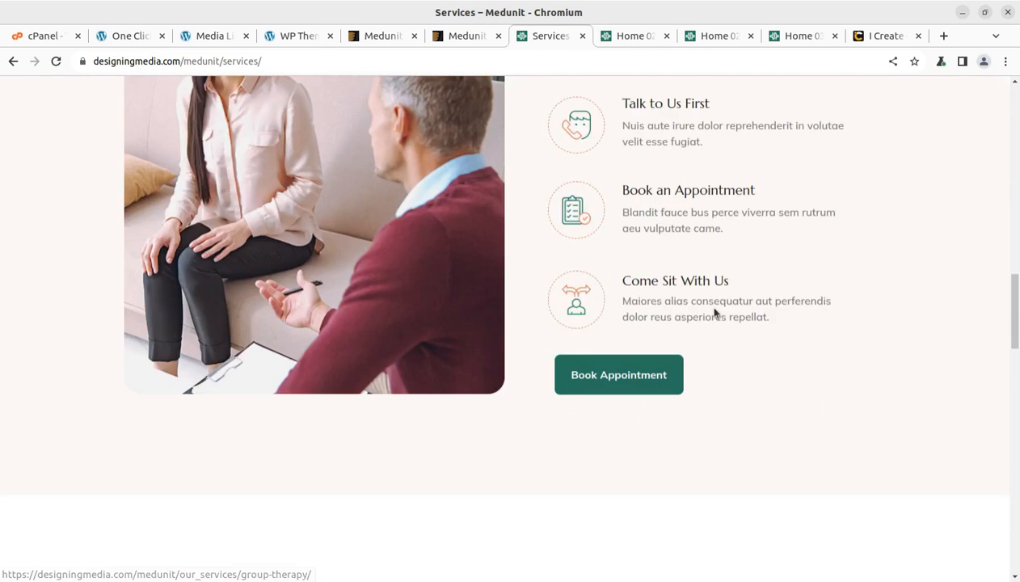
scroll(653, 289, "up", 4)
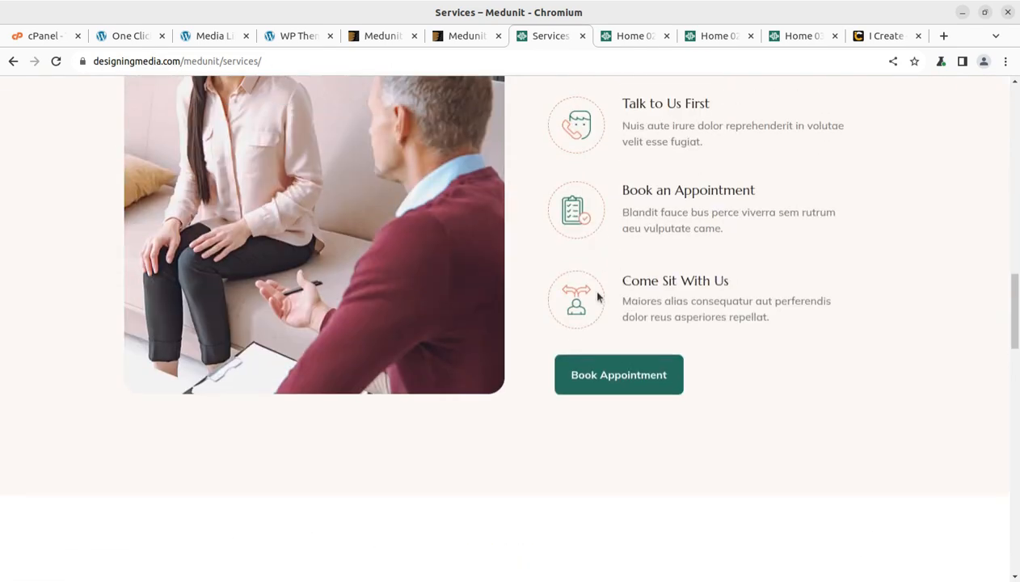
Follow the Book Appointment link to the demo's Contact Us page, view its form, map and footer, and check the Home page variants
left_click(600, 370)
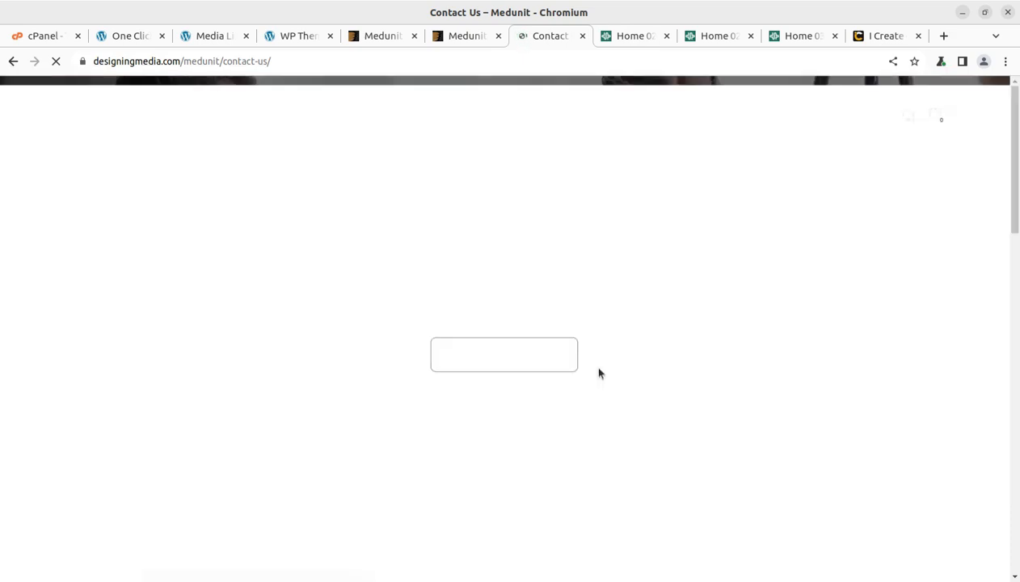
scroll(543, 328, "down", 5)
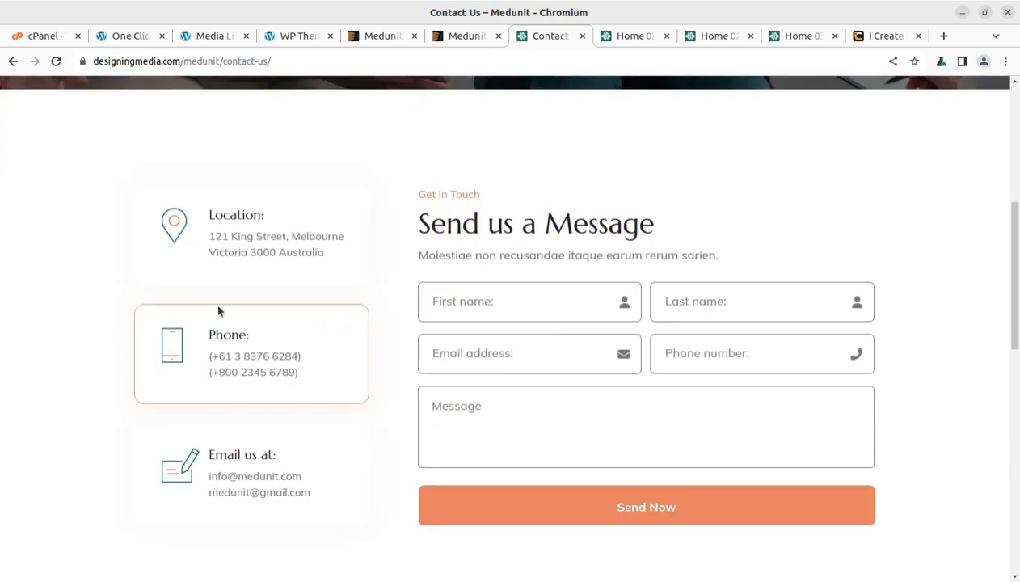
scroll(576, 355, "down", 3)
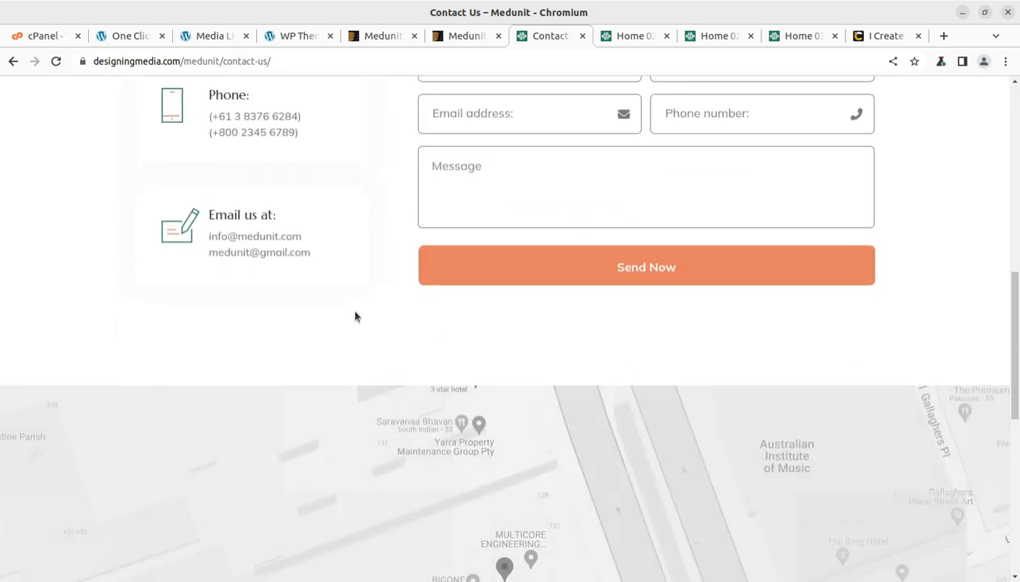
scroll(354, 318, "down", 5)
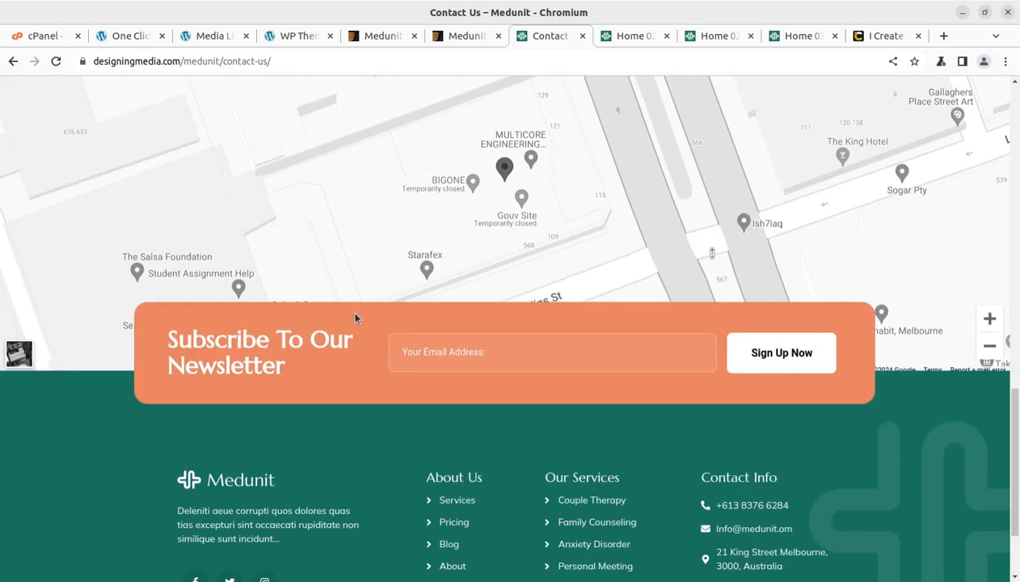
scroll(353, 318, "up", 15)
scroll(307, 233, "up", 3)
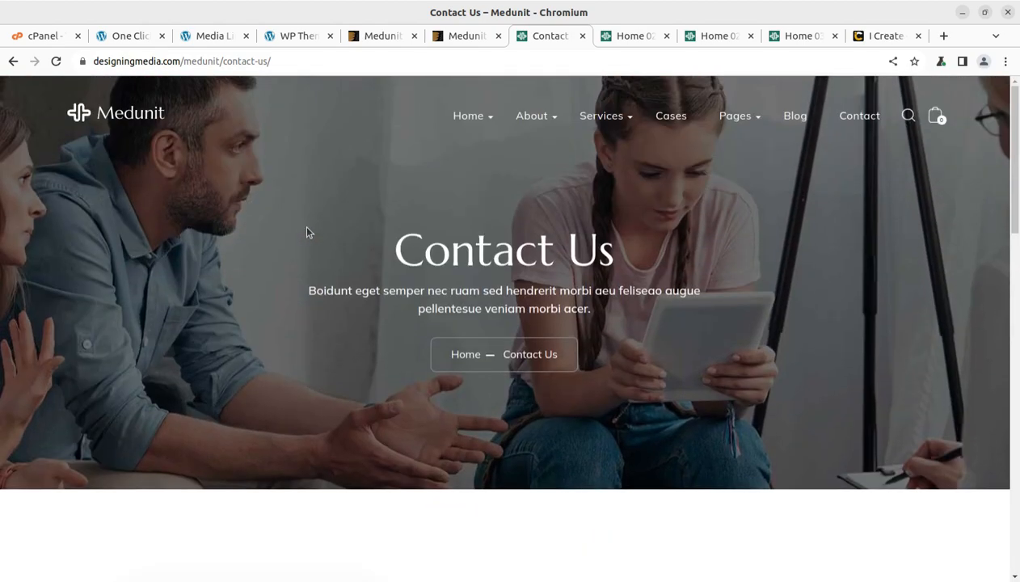
mouse_move(483, 113)
mouse_move(449, 130)
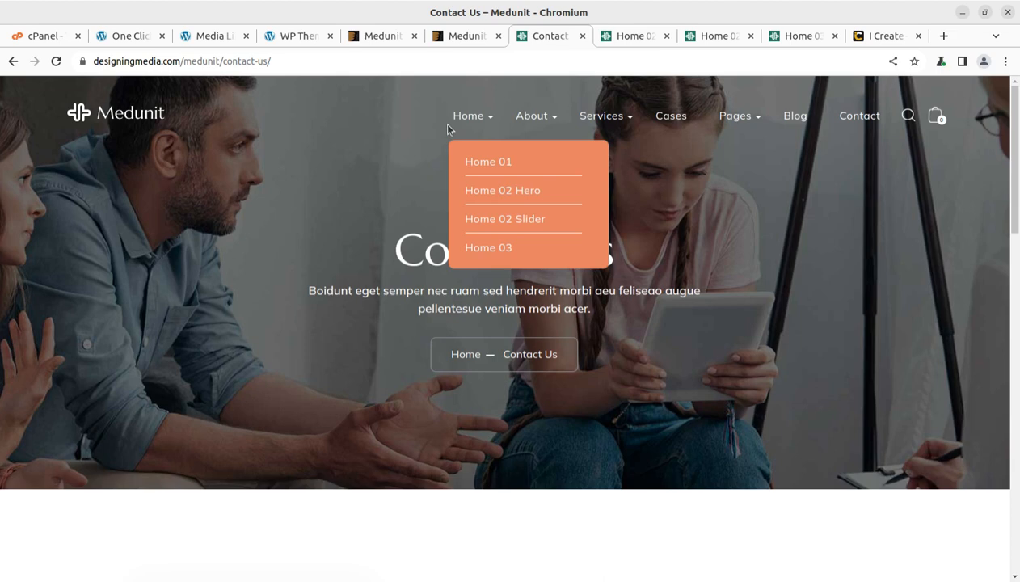
View the i-Create website's home page and return to the demo import page to check its progress
left_click(881, 38)
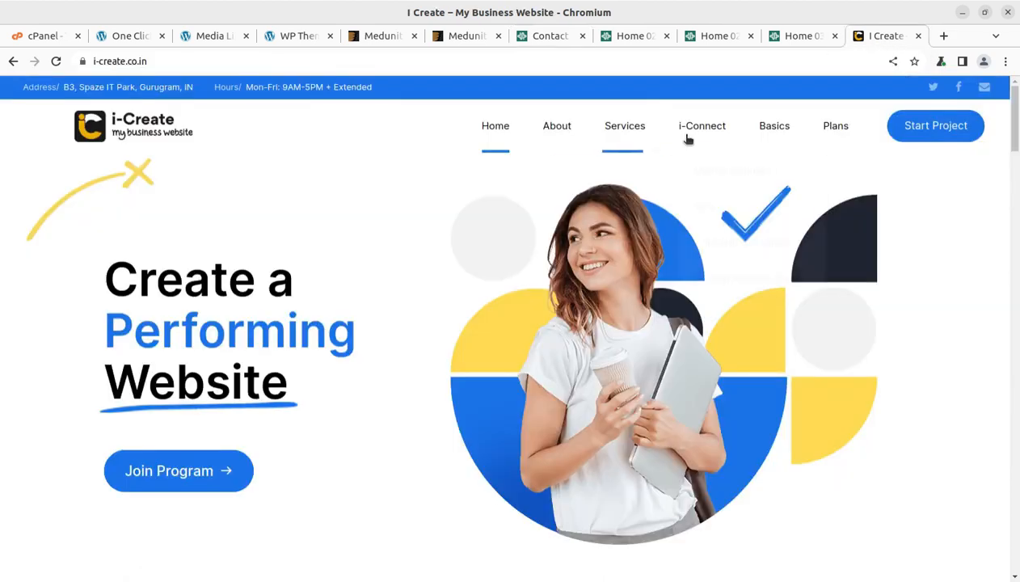
mouse_move(692, 140)
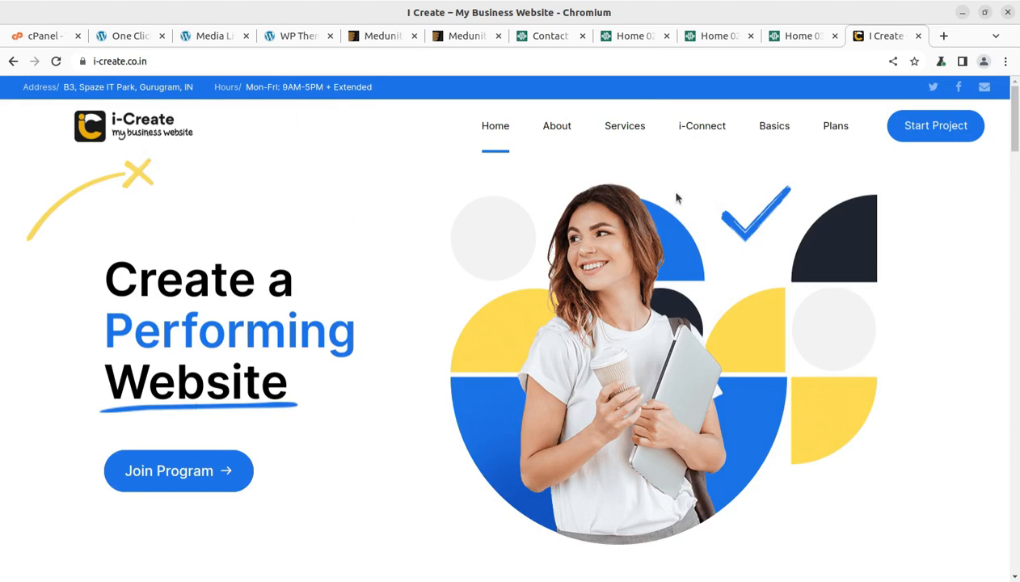
mouse_move(718, 131)
left_click(121, 36)
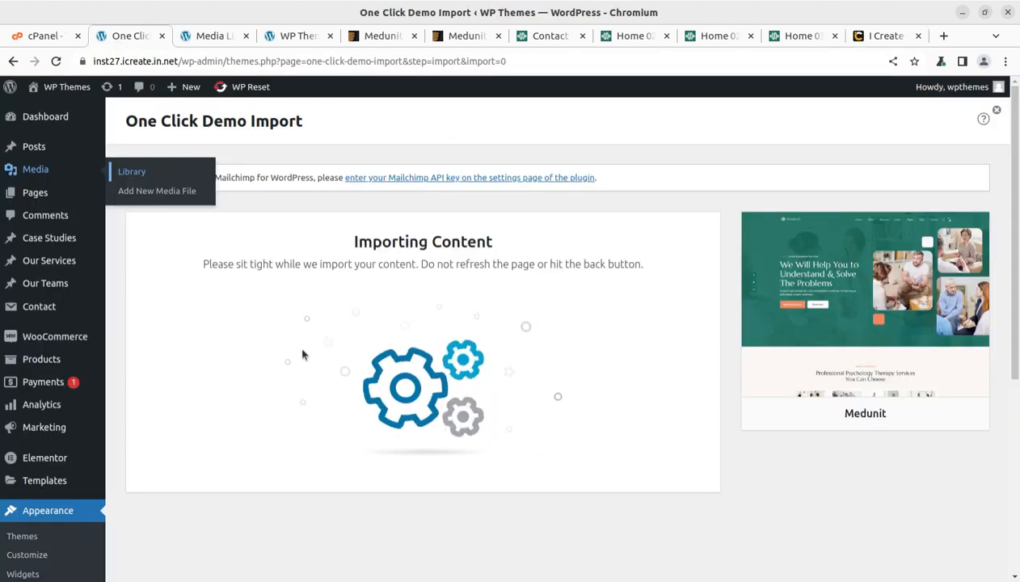
Reload the Media Library, look through the imported images, and return to the demo import page to check its status
left_click(212, 41)
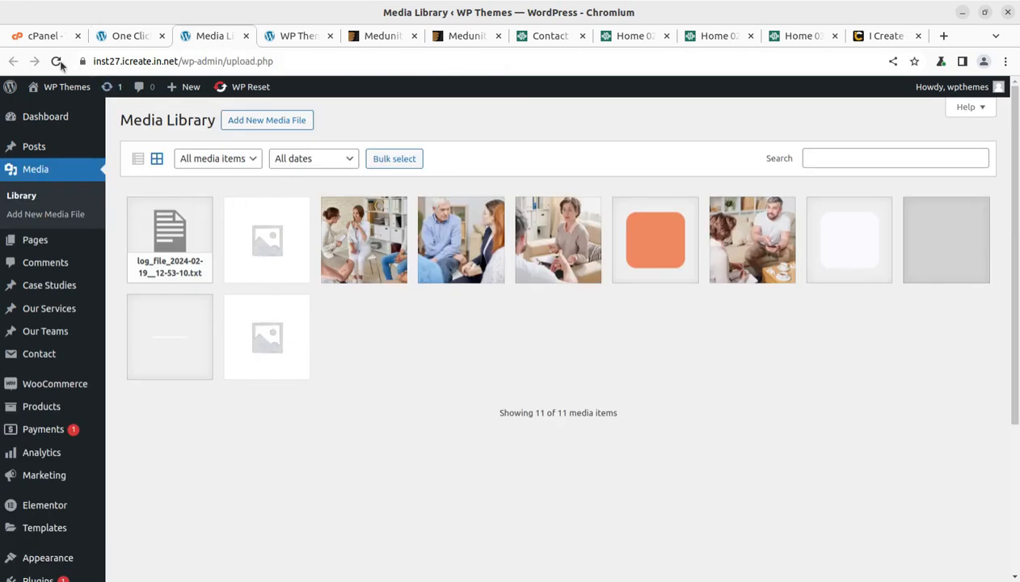
left_click(56, 62)
scroll(507, 414, "down", 6)
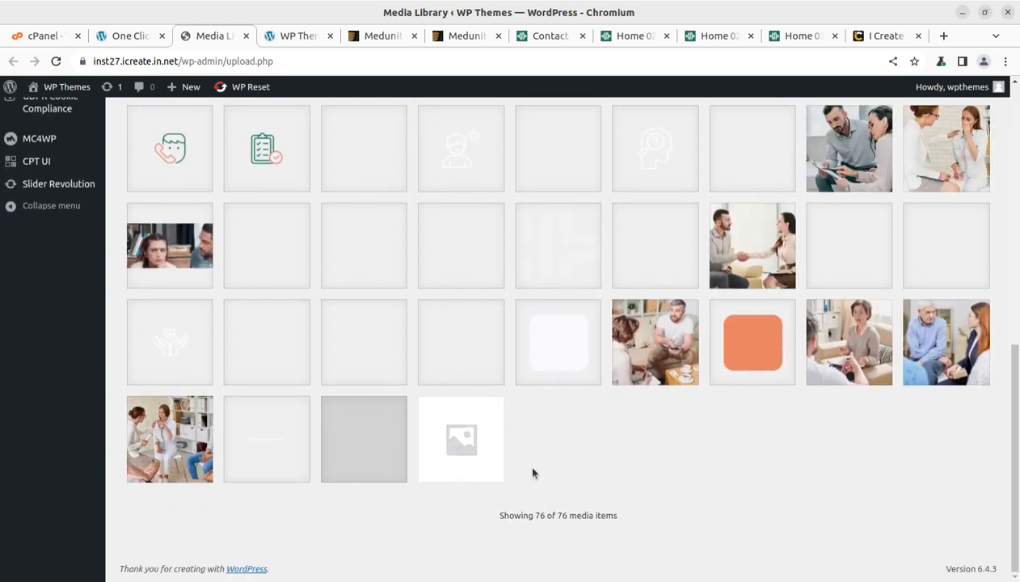
scroll(529, 468, "up", 4)
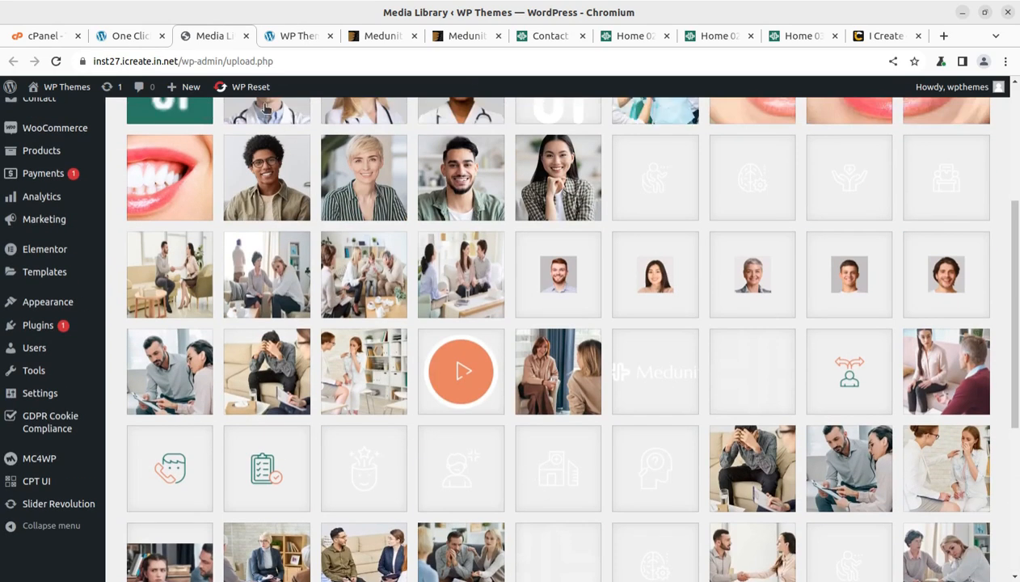
left_click(129, 37)
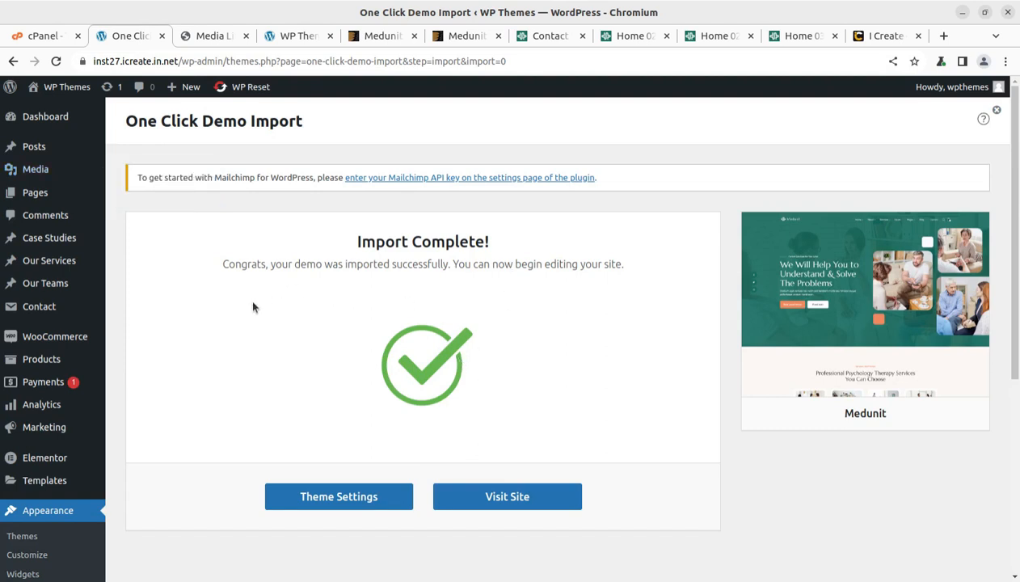
Check the demo import's completion message and reload the site's front page
left_click_drag(221, 268, 610, 264)
triple_click(631, 267)
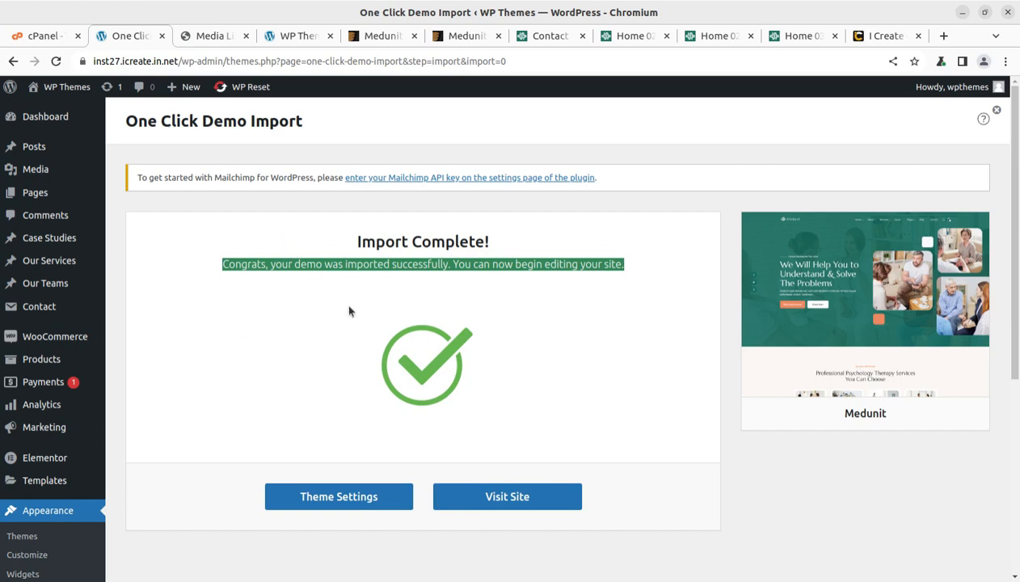
left_click(291, 35)
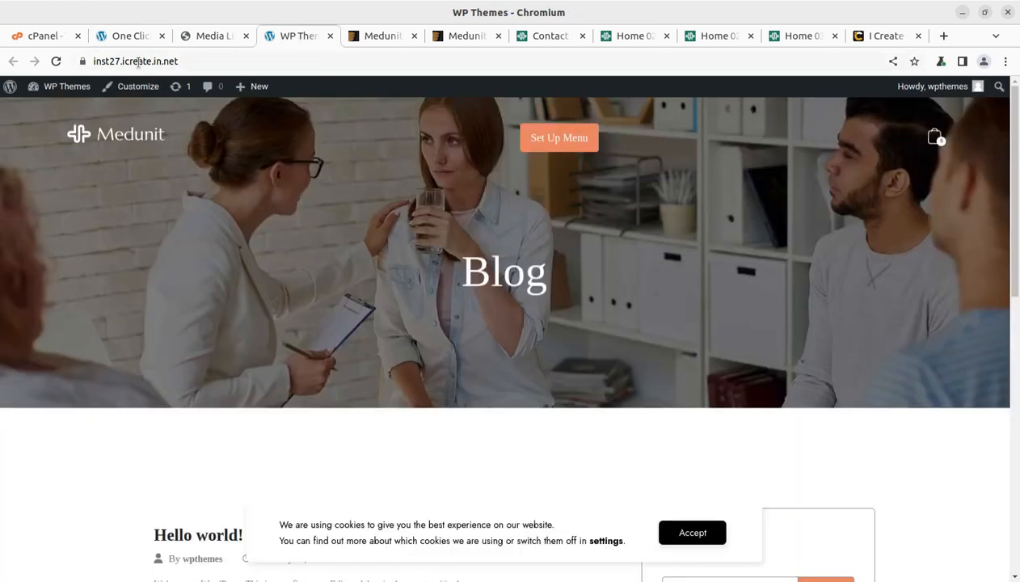
left_click(56, 62)
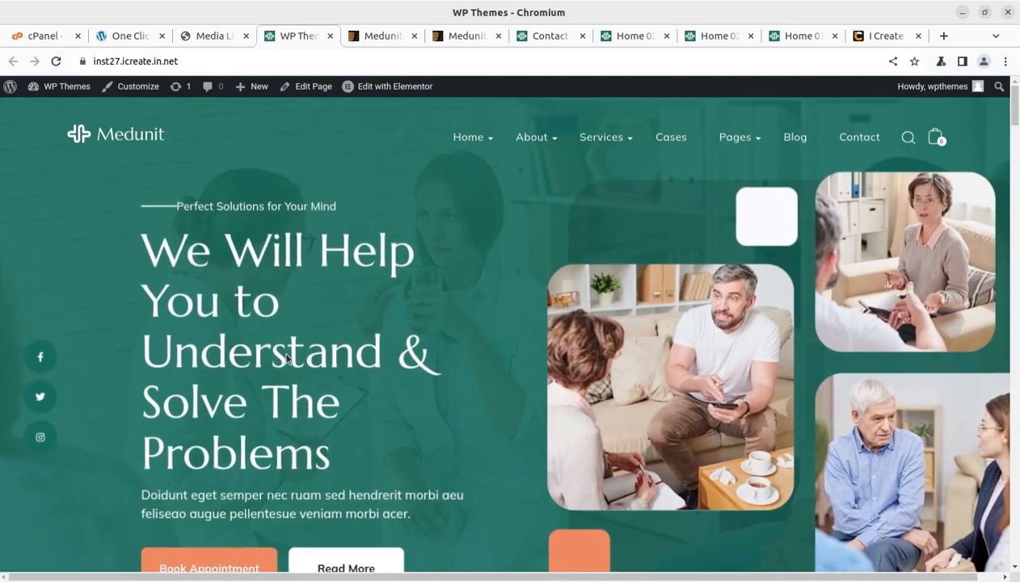
Look through the imported home page, from the hero banner and therapy services to the team and testimonial sections
scroll(590, 351, "down", 8)
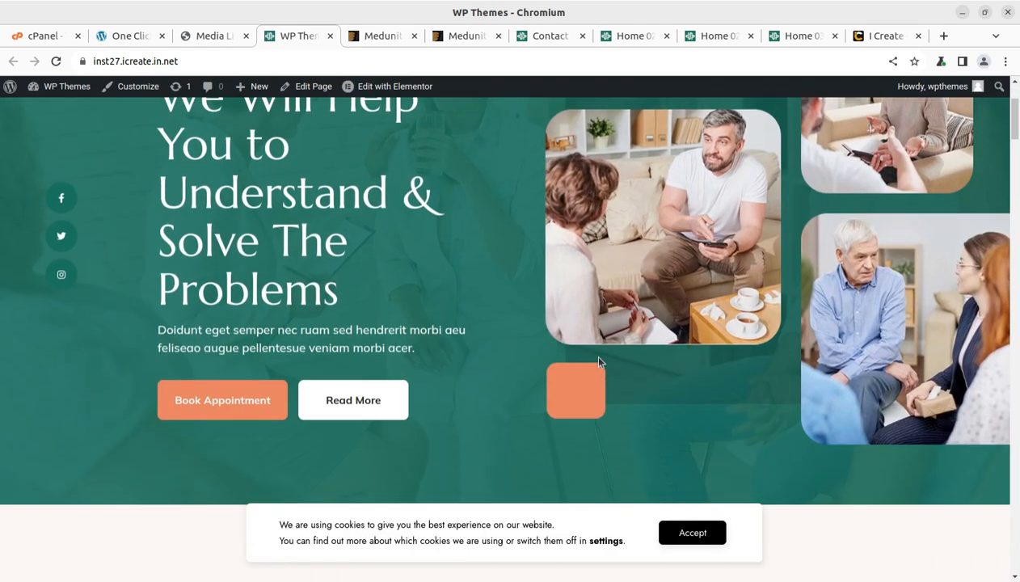
scroll(598, 363, "down", 10)
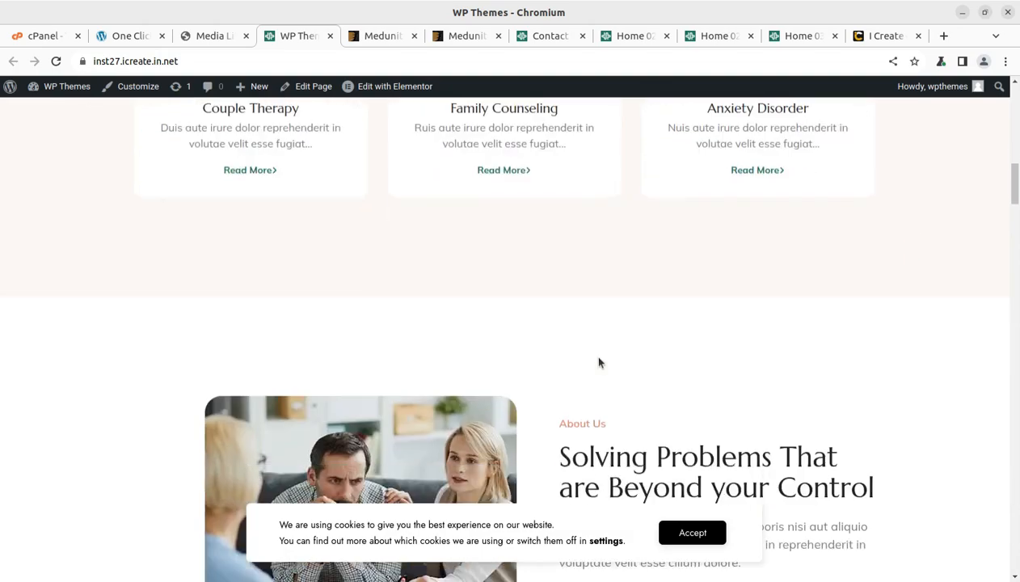
scroll(599, 361, "up", 10)
scroll(599, 362, "up", 5)
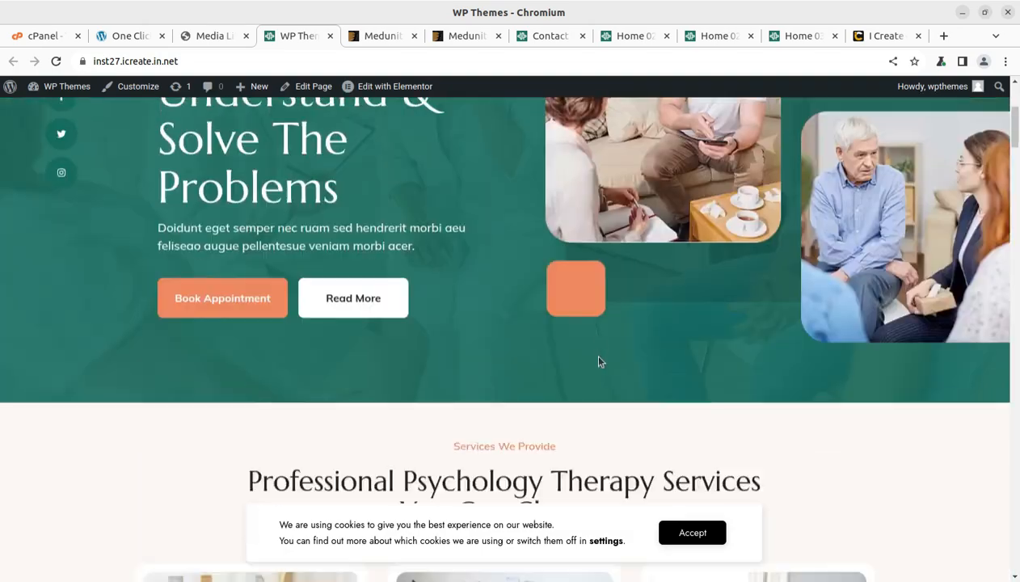
scroll(599, 362, "down", 12)
scroll(599, 362, "down", 15)
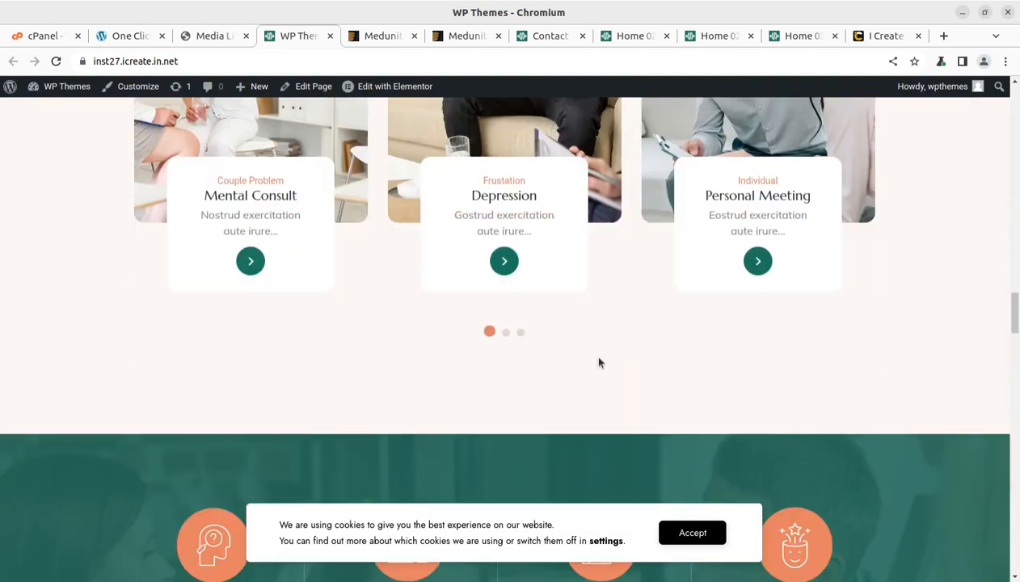
scroll(598, 361, "up", 8)
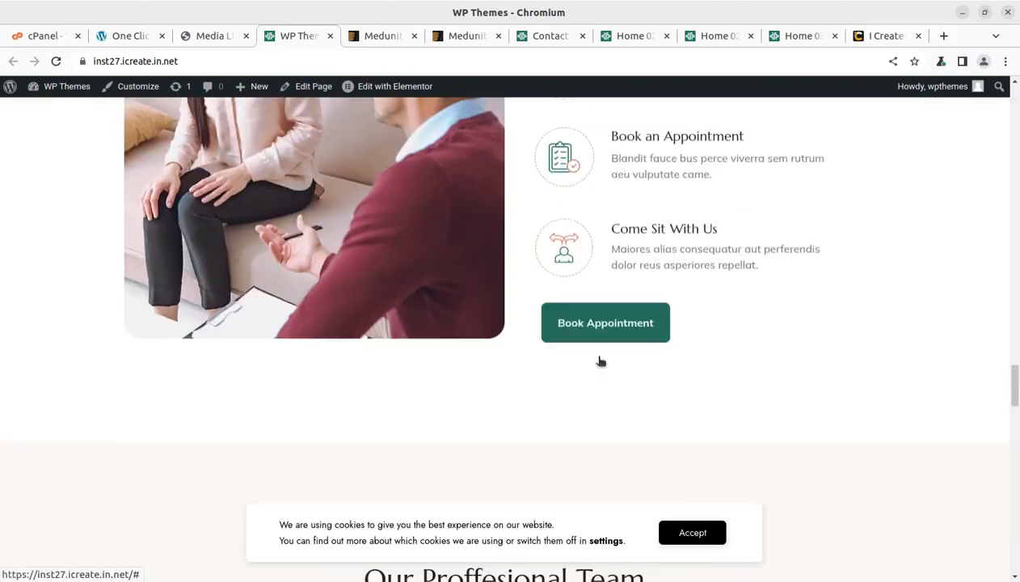
scroll(598, 361, "down", 8)
scroll(598, 362, "down", 5)
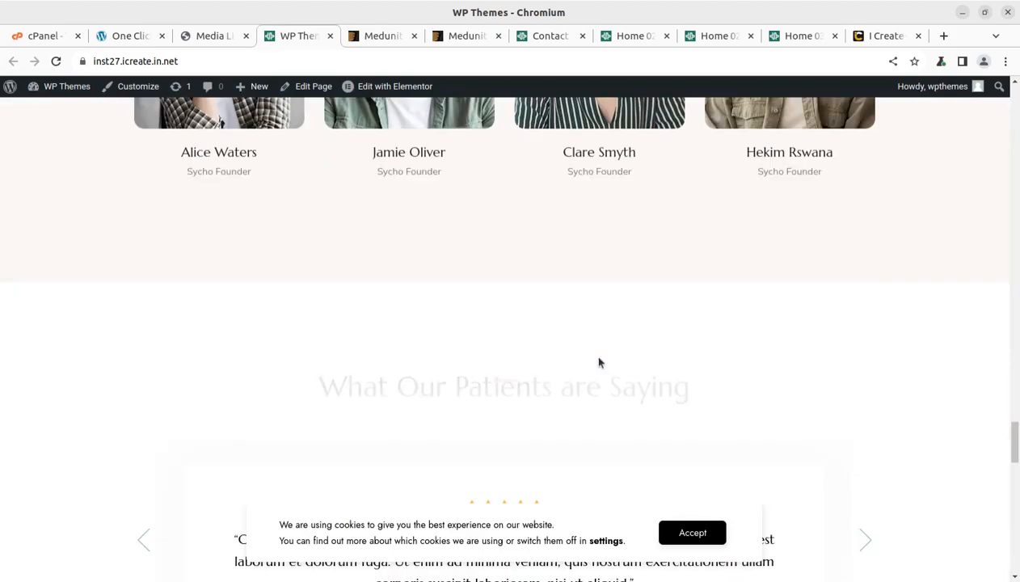
scroll(598, 362, "up", 20)
scroll(599, 363, "up", 20)
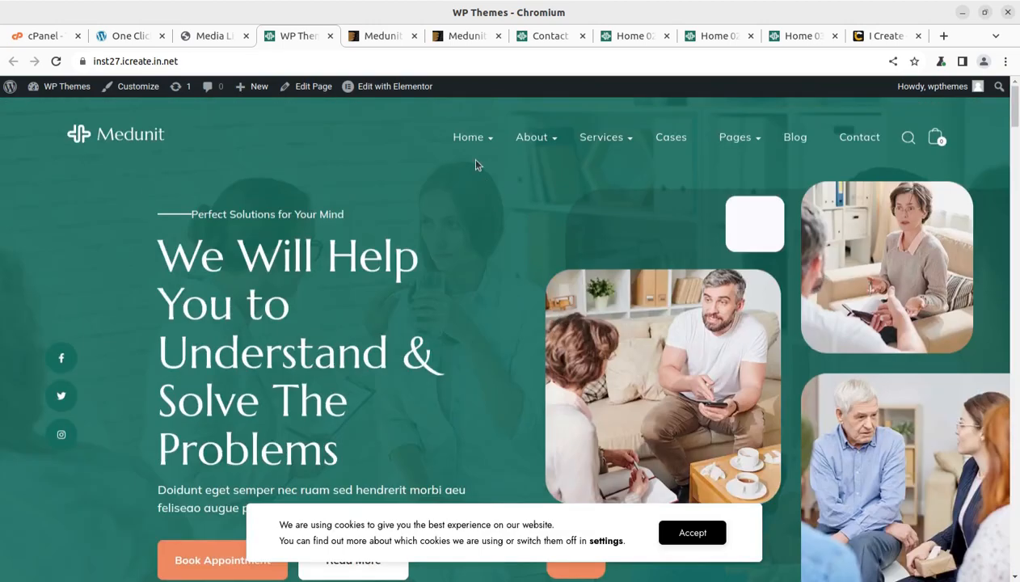
Open the site's Home 02 page and examine its services, appointment form, Before & After and emergency contact sections
mouse_move(482, 181)
left_click(490, 215)
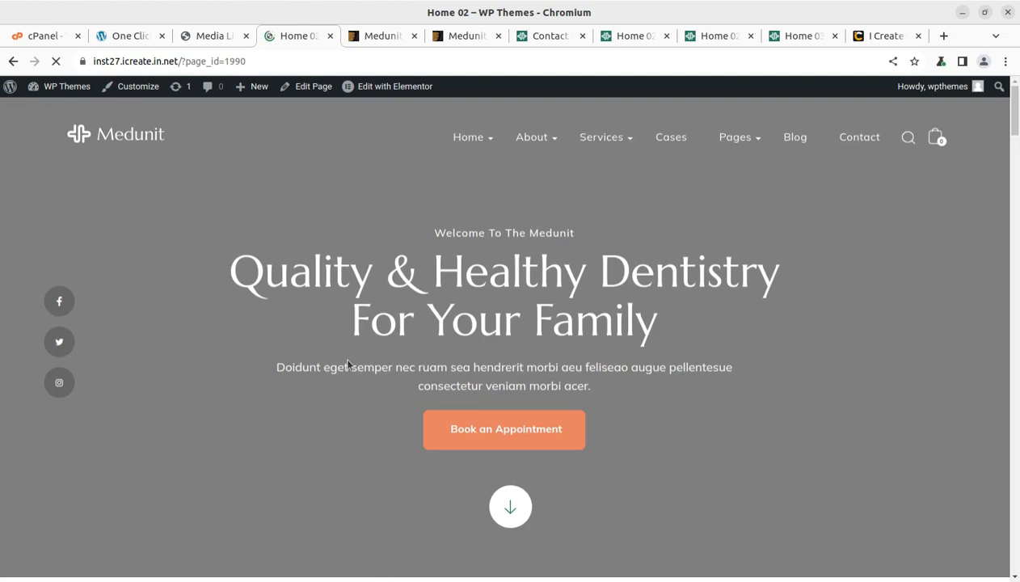
scroll(314, 408, "down", 6)
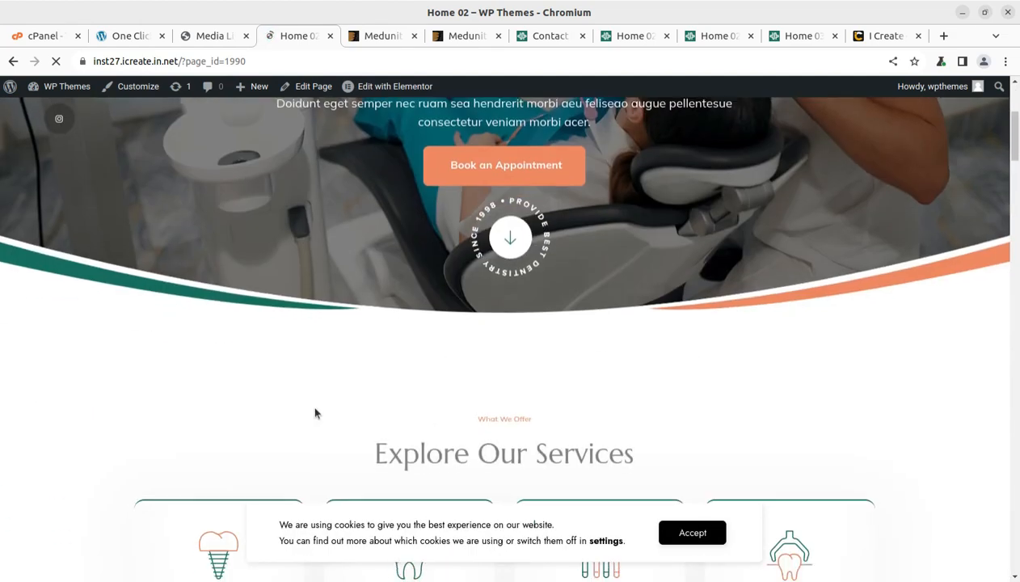
scroll(315, 412, "down", 6)
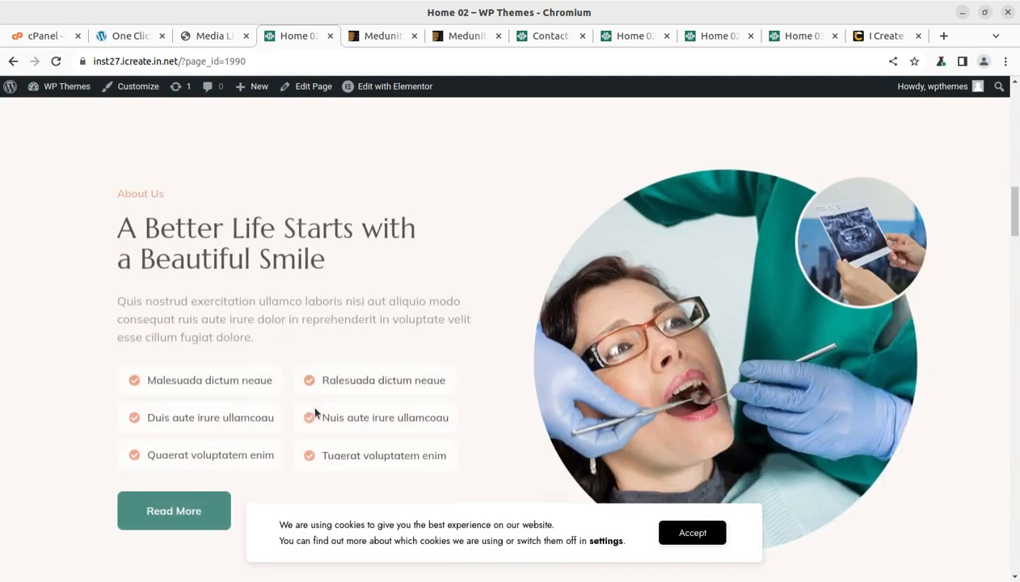
scroll(315, 412, "down", 6)
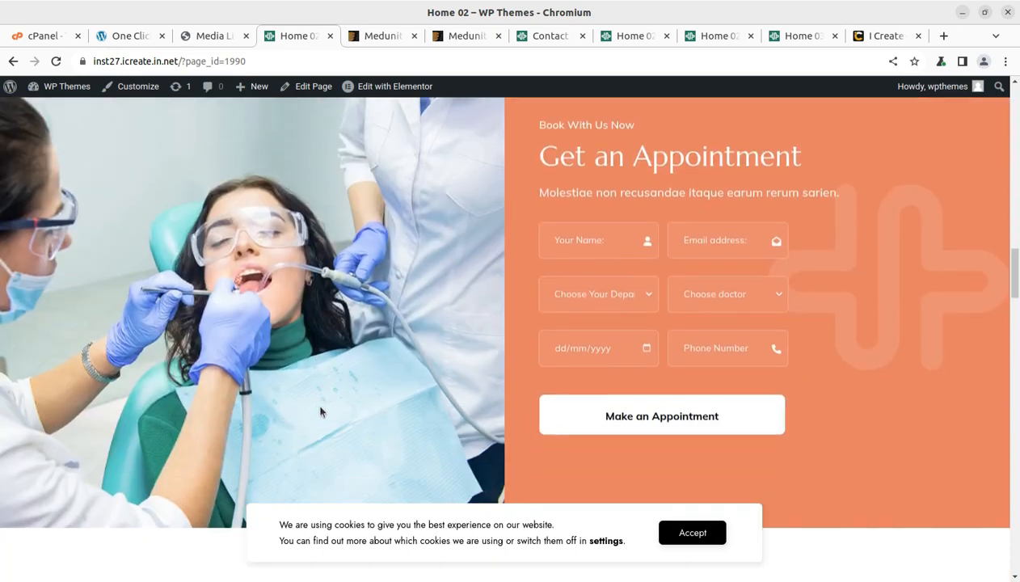
scroll(705, 358, "down", 13)
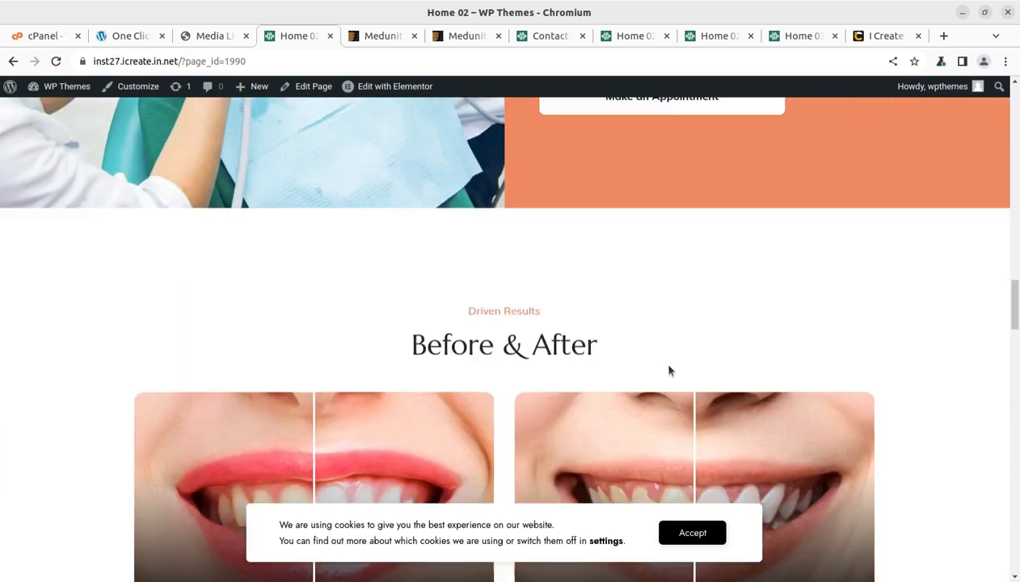
scroll(355, 314, "down", 6)
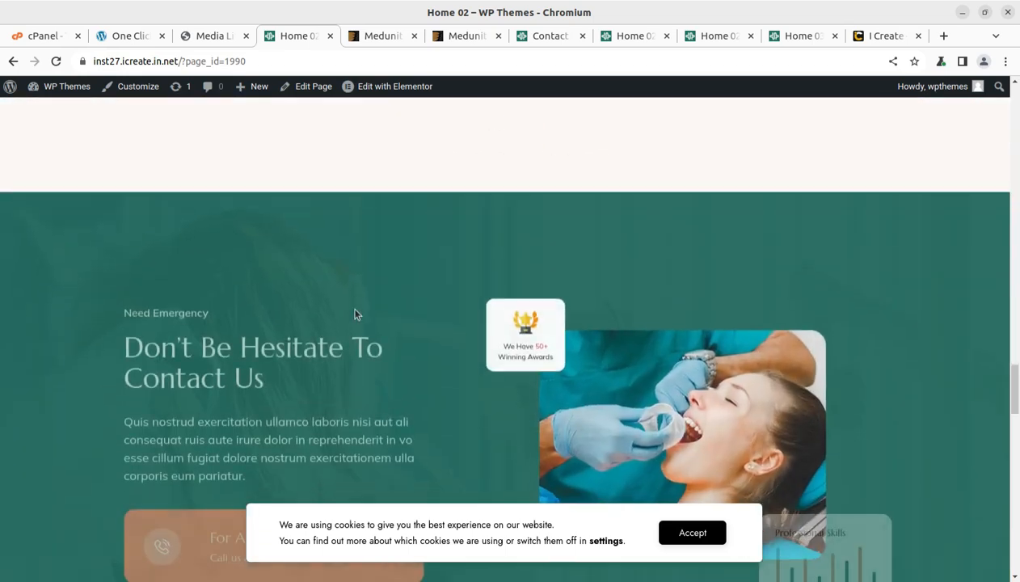
scroll(355, 314, "up", 10)
scroll(355, 314, "up", 12)
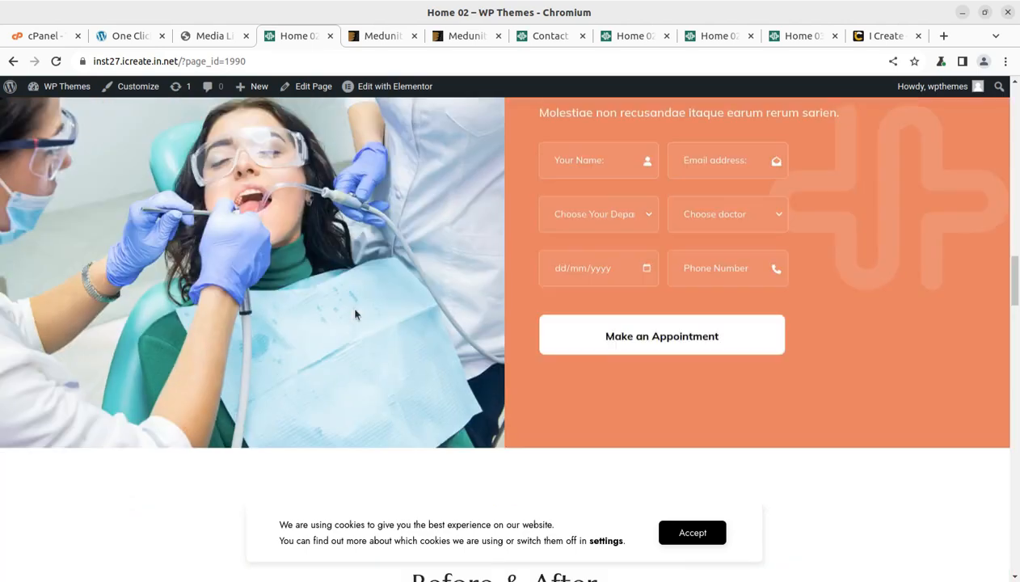
Return to the Media Library and look through the imported images and icons
left_click(209, 40)
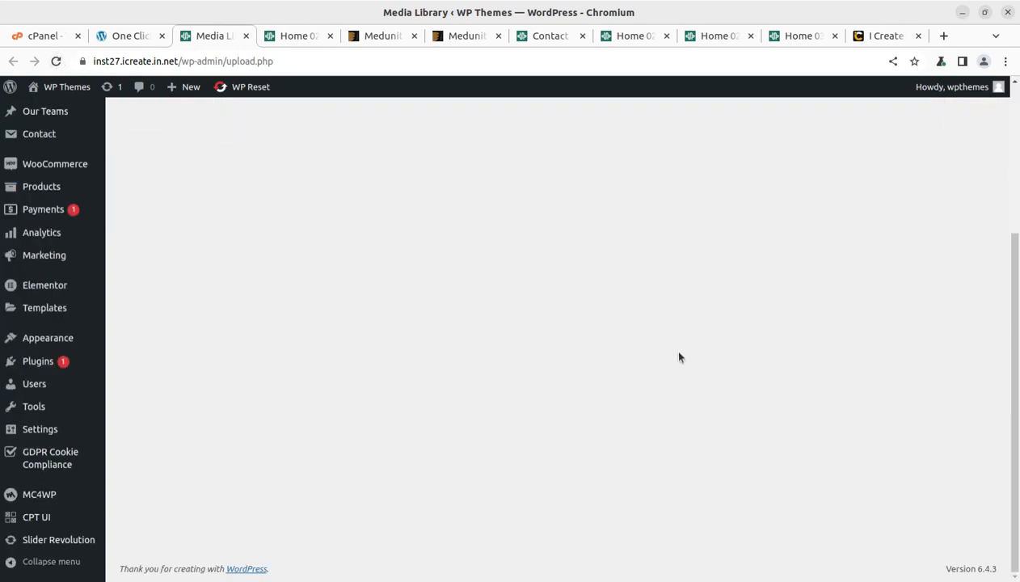
scroll(668, 346, "down", 15)
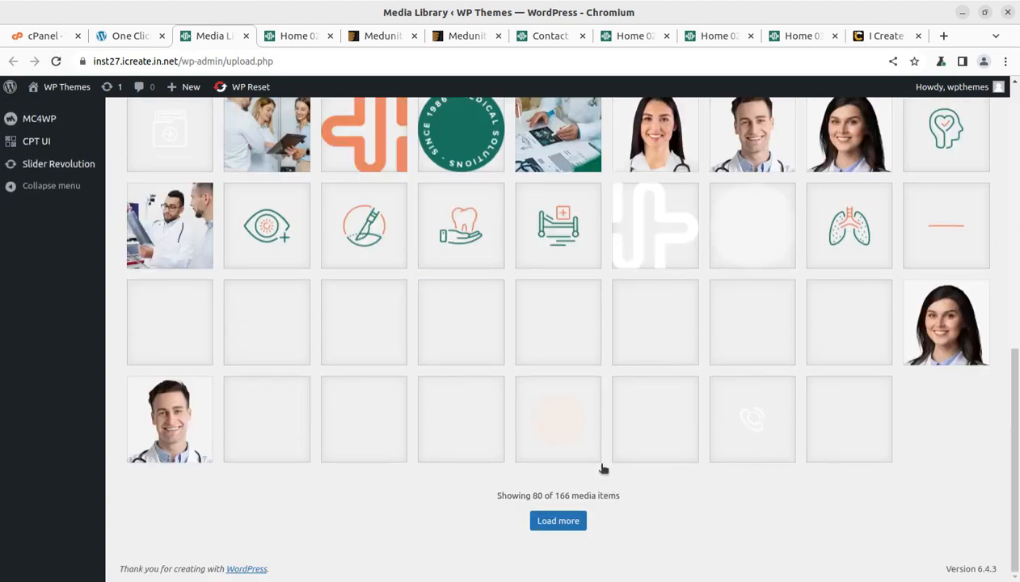
scroll(578, 384, "up", 5)
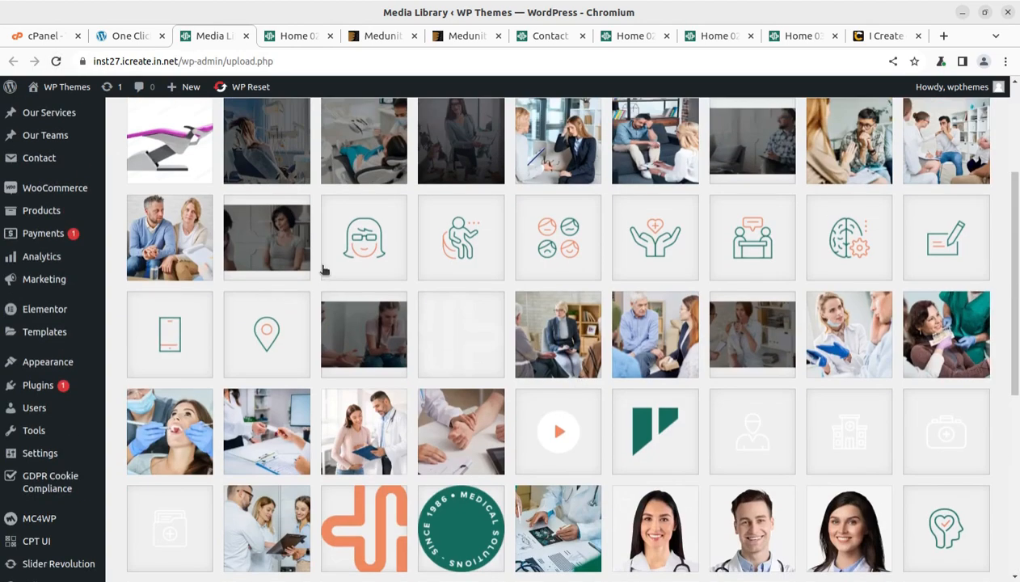
scroll(759, 308, "up", 2)
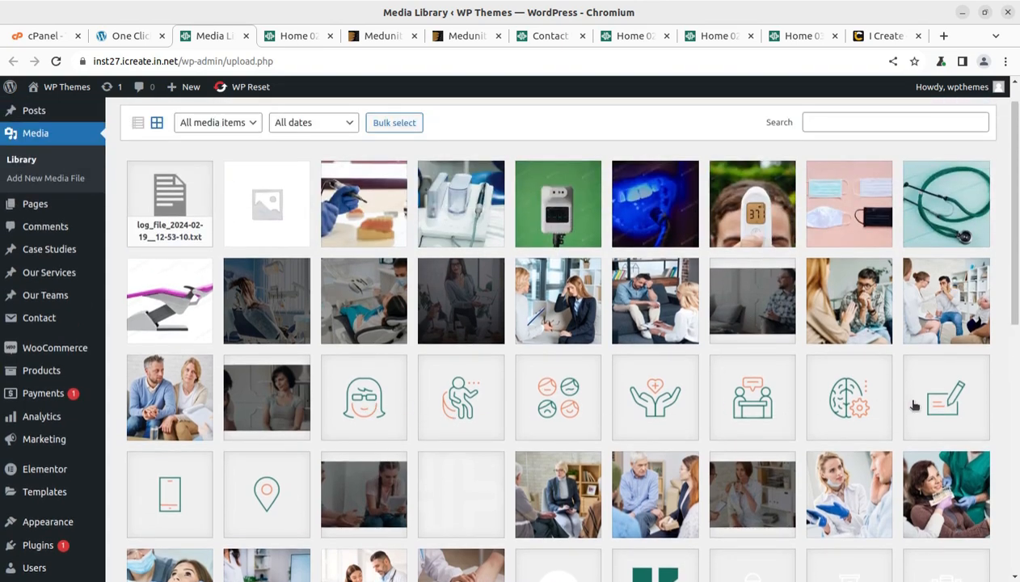
scroll(663, 386, "down", 1)
scroll(663, 386, "up", 2)
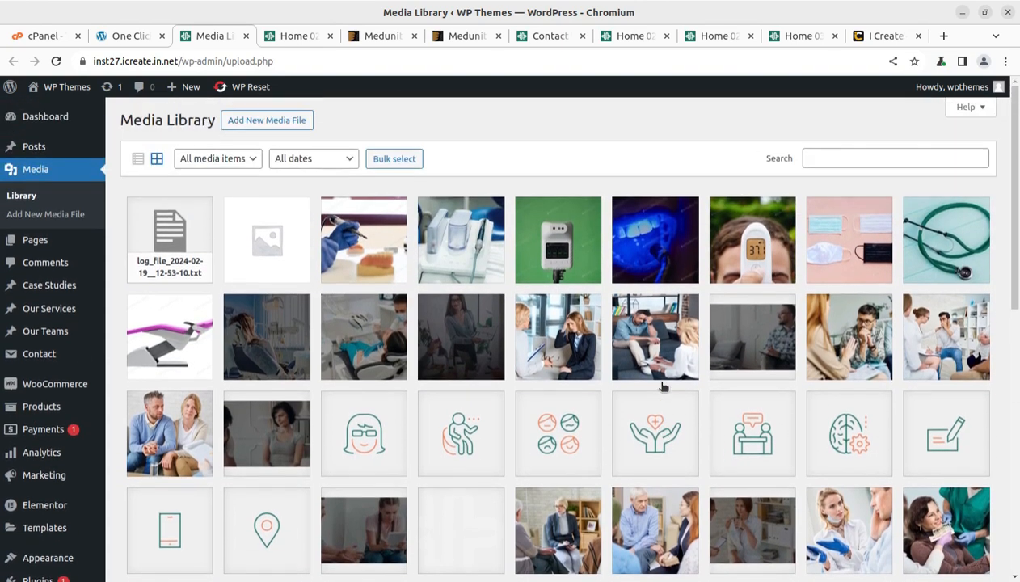
Open the site's Pages list, close the Media Library tab, and review the imported pages on both pages of the list
left_click(127, 36)
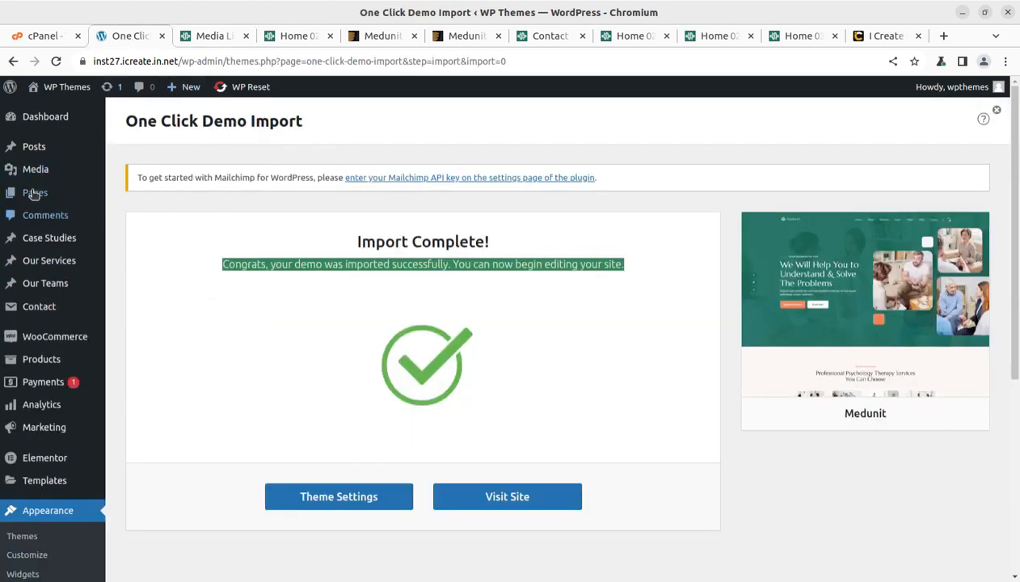
left_click(127, 194)
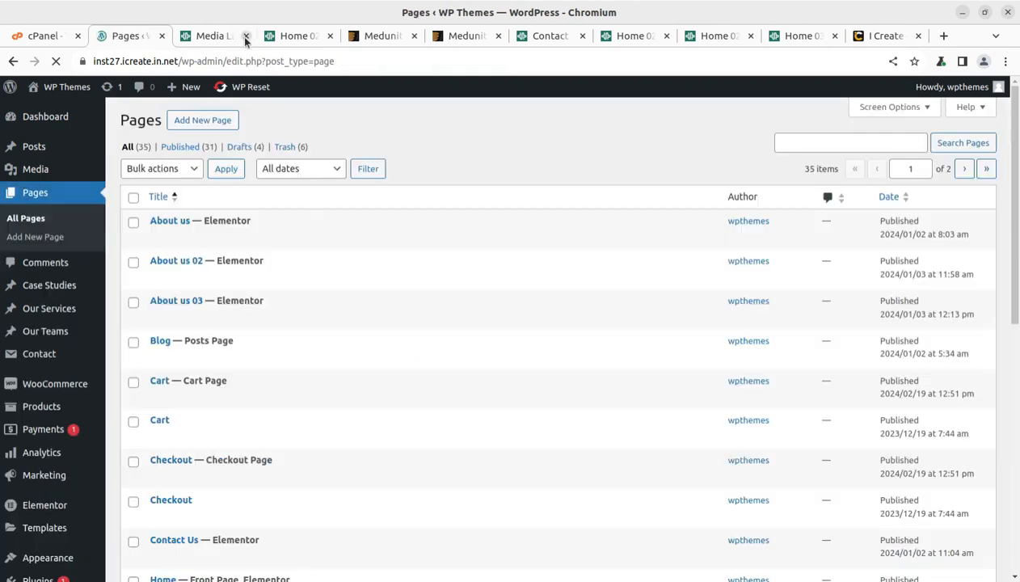
left_click(246, 36)
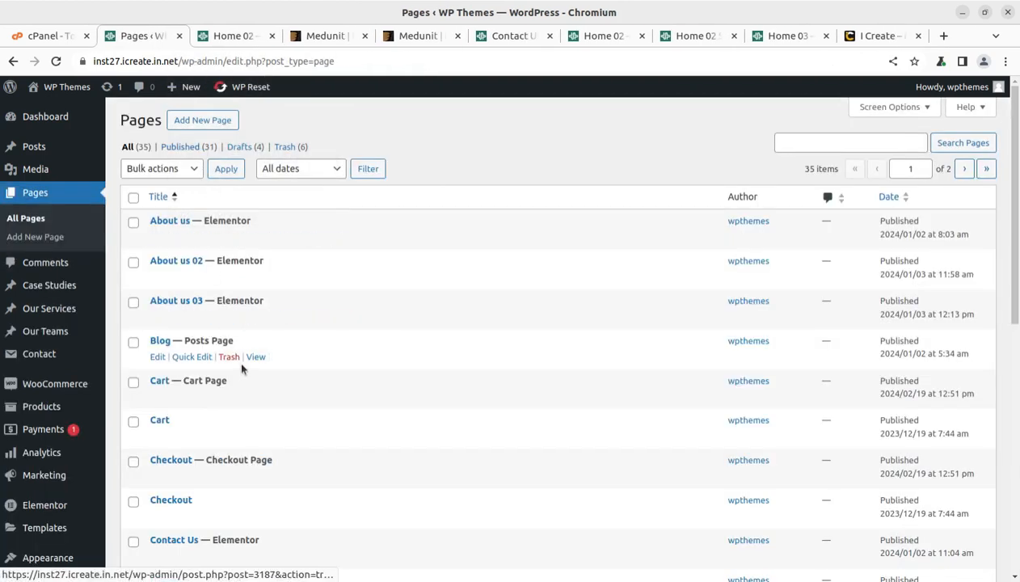
scroll(239, 366, "down", 2)
scroll(232, 385, "down", 1)
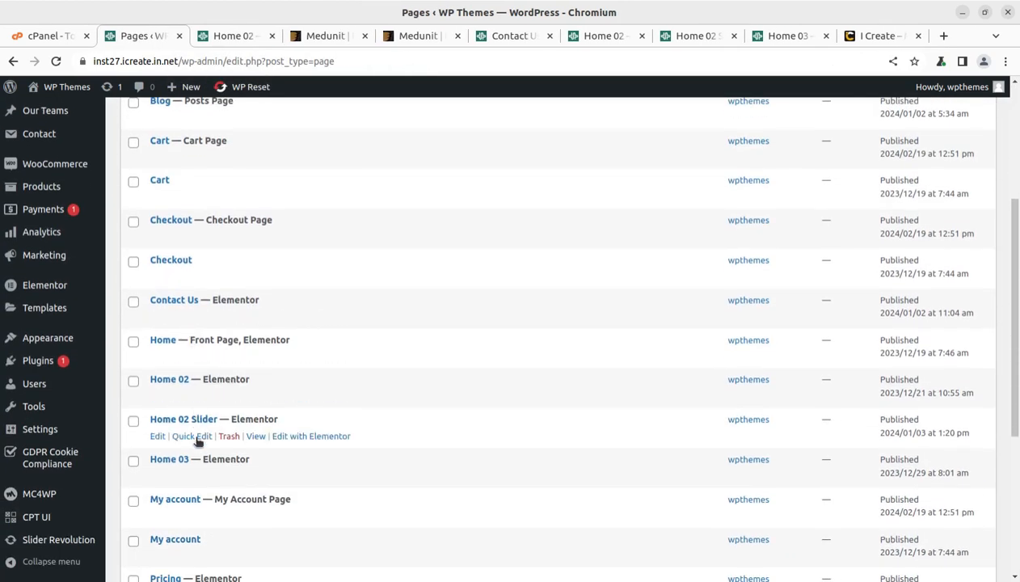
scroll(206, 452, "down", 1)
scroll(216, 475, "down", 2)
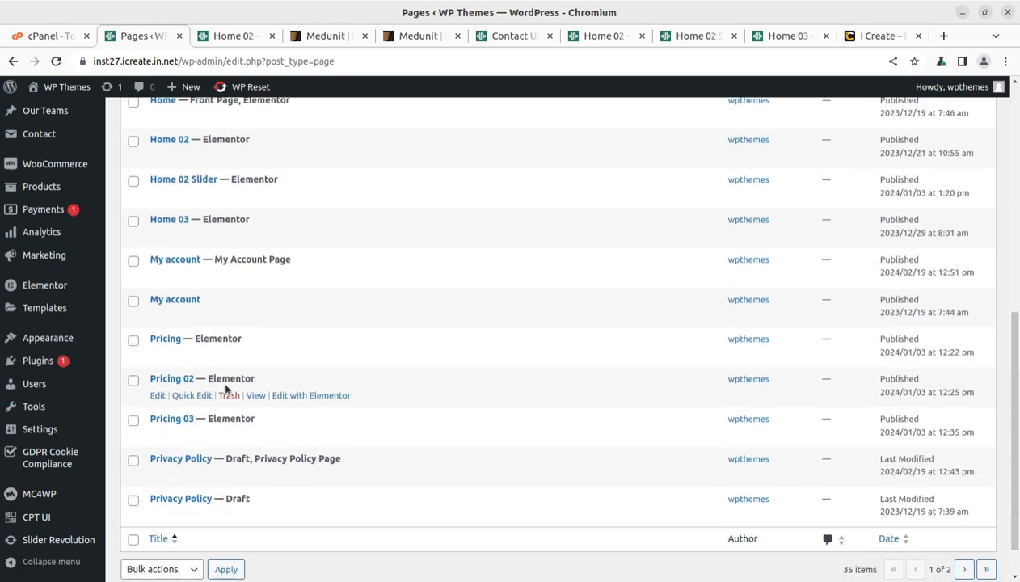
left_click(963, 572)
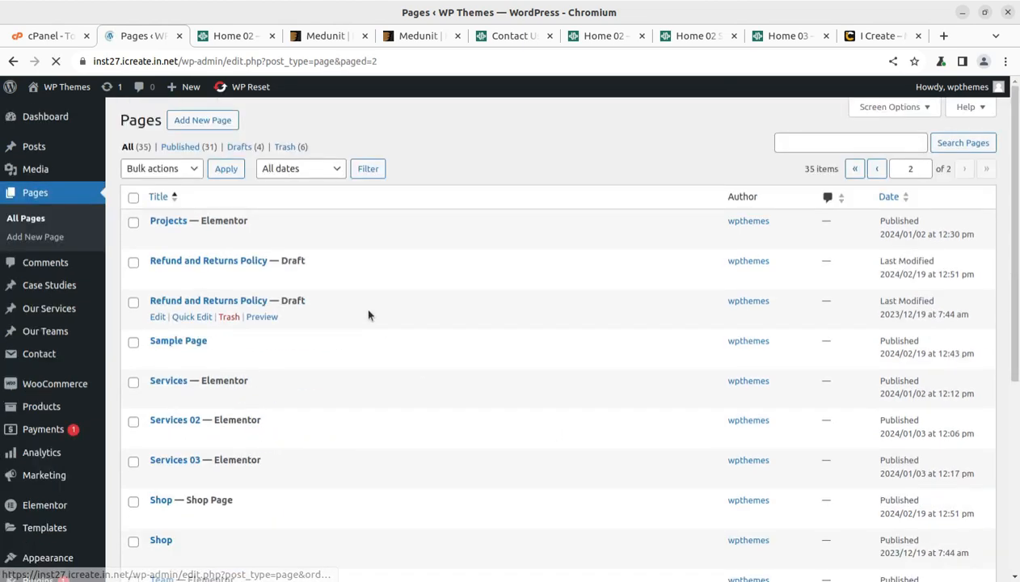
scroll(285, 319, "down", 2)
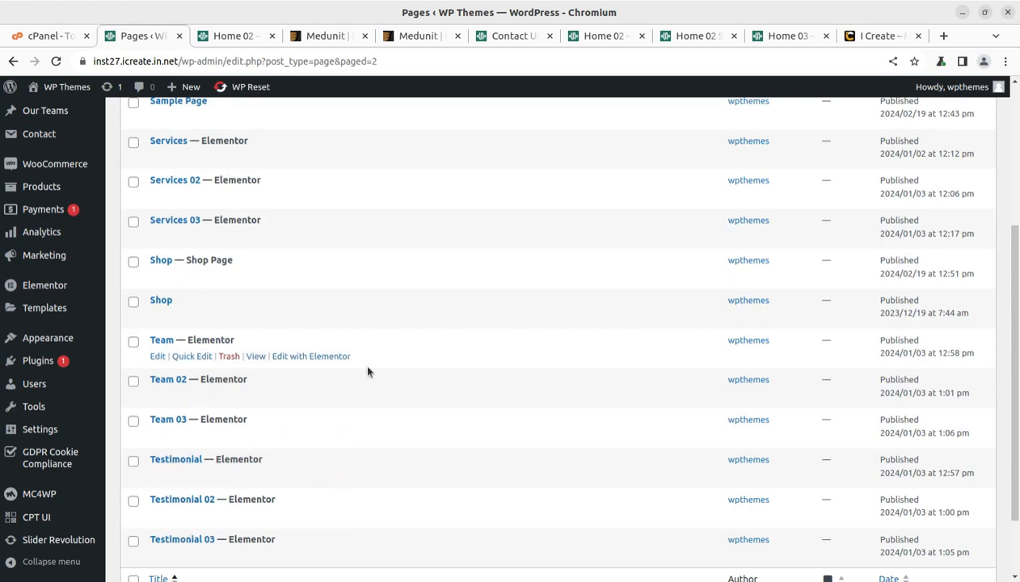
scroll(365, 369, "up", 3)
Visit the admin Dashboard and review the imported entries under Case Studies, Our Services and Our Teams
mouse_move(44, 123)
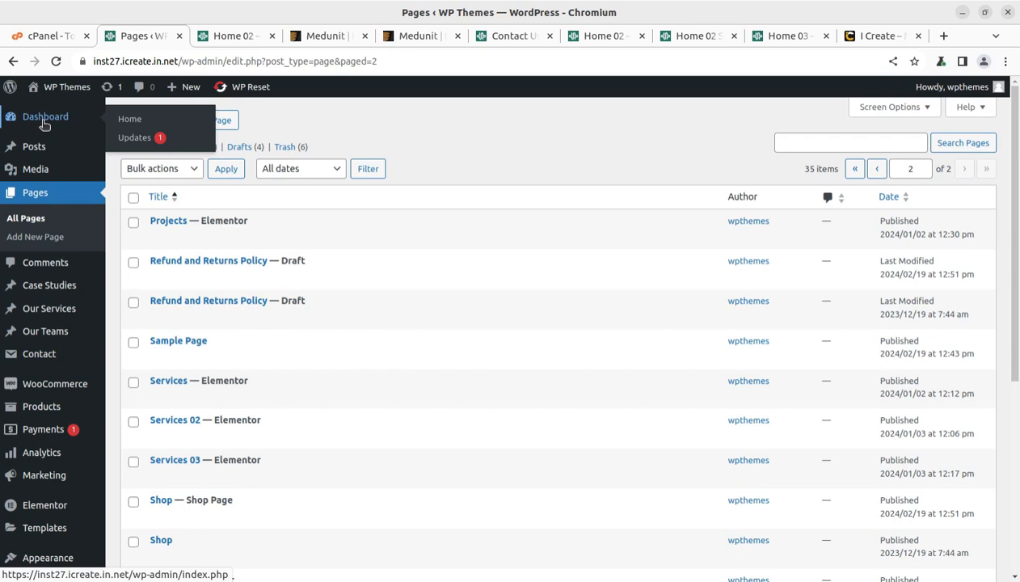
left_click(44, 124)
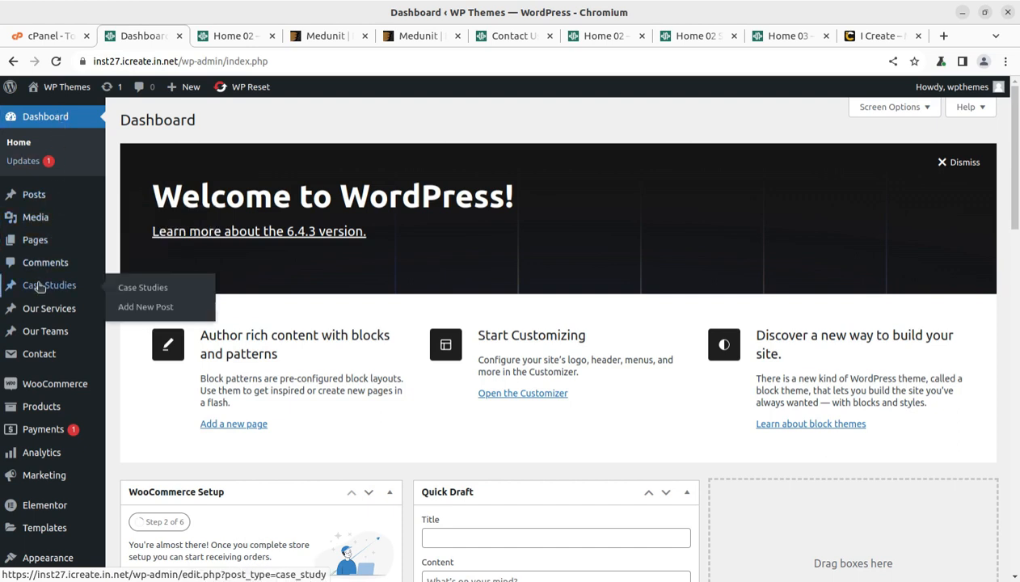
left_click(49, 291)
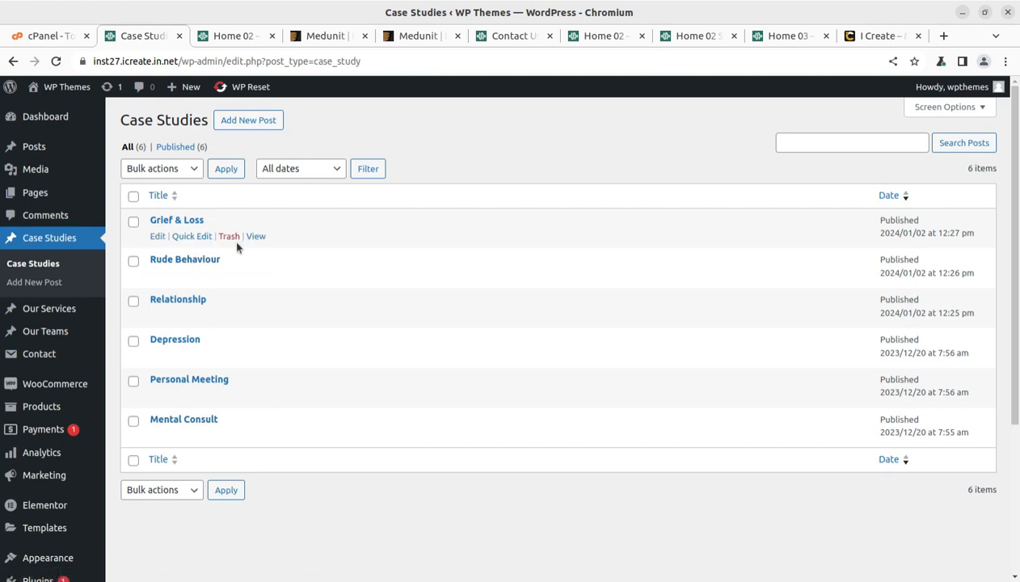
left_click(63, 314)
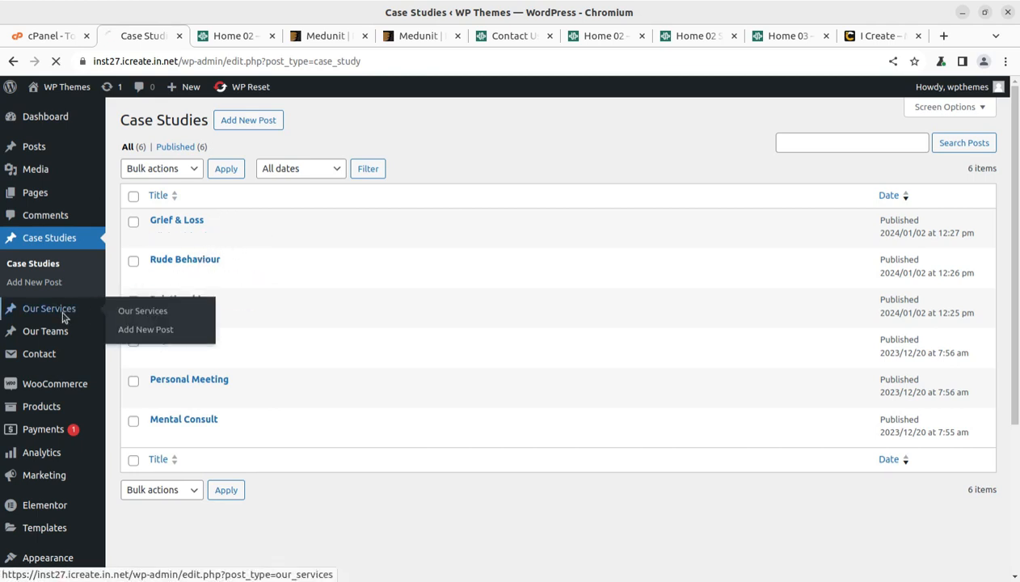
scroll(178, 404, "down", 2)
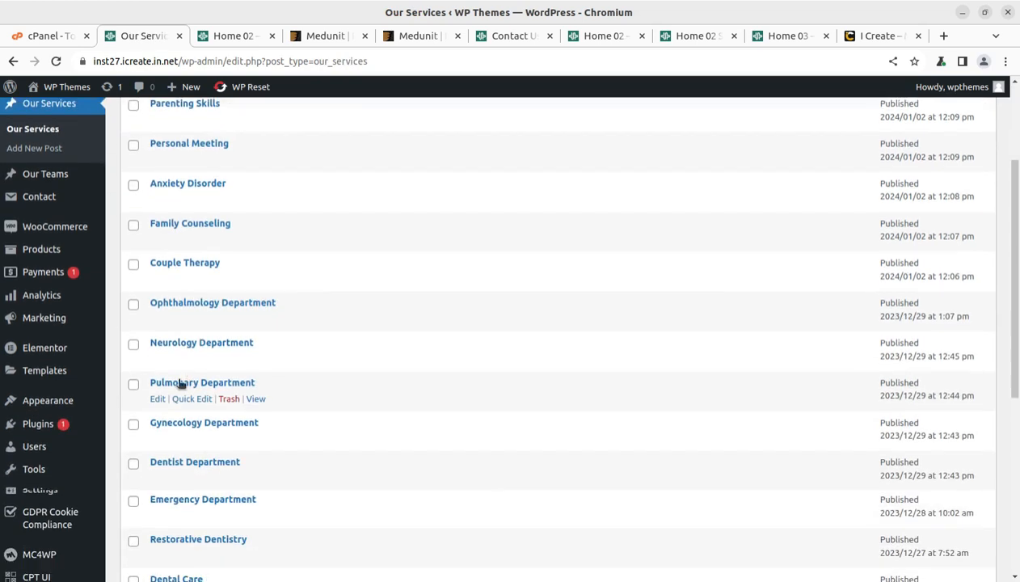
left_click(44, 177)
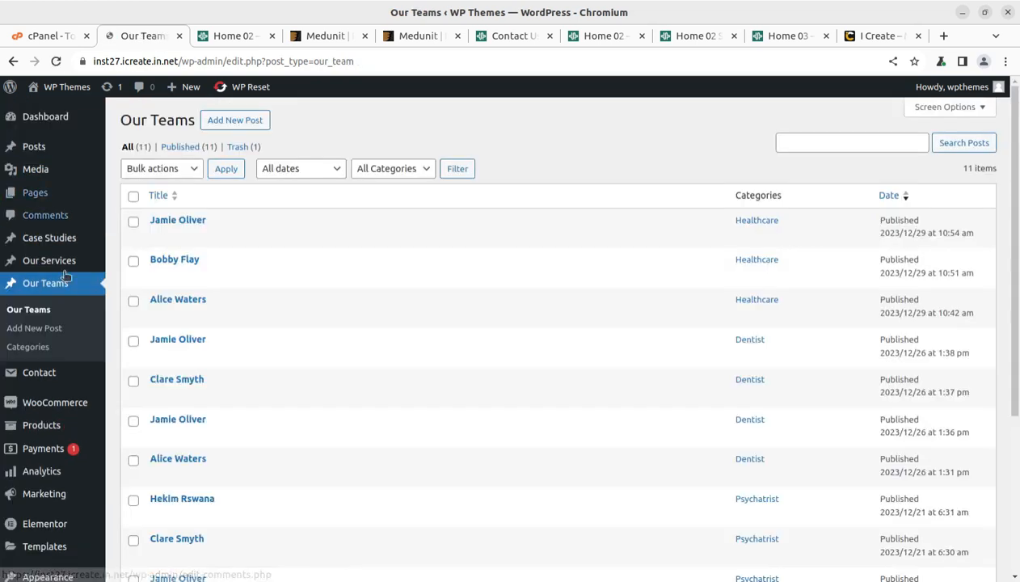
Open the CPT UI page for adding and editing post types and look through its settings
scroll(50, 392, "down", 1)
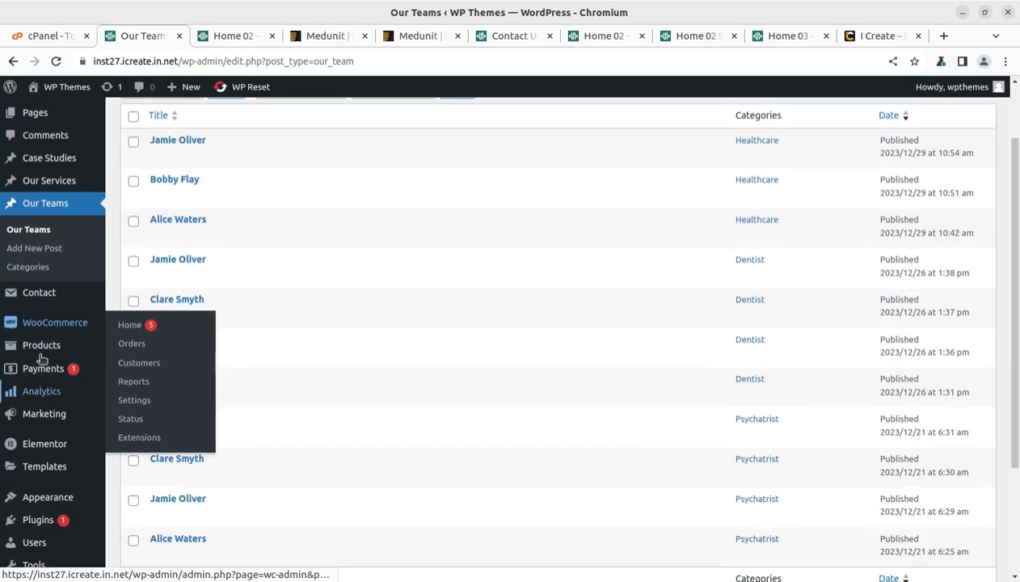
scroll(75, 433, "down", 2)
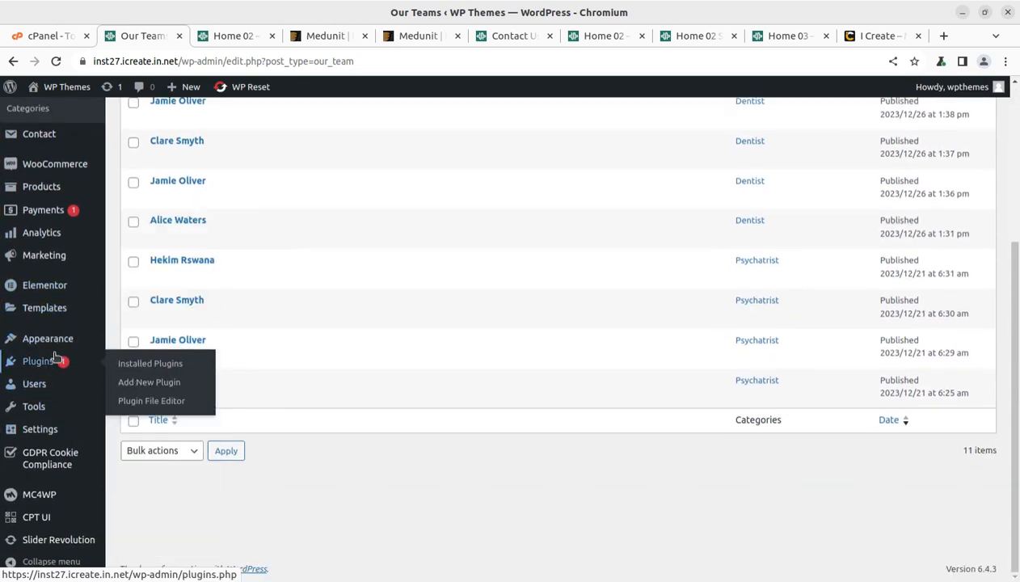
mouse_move(54, 457)
mouse_move(46, 527)
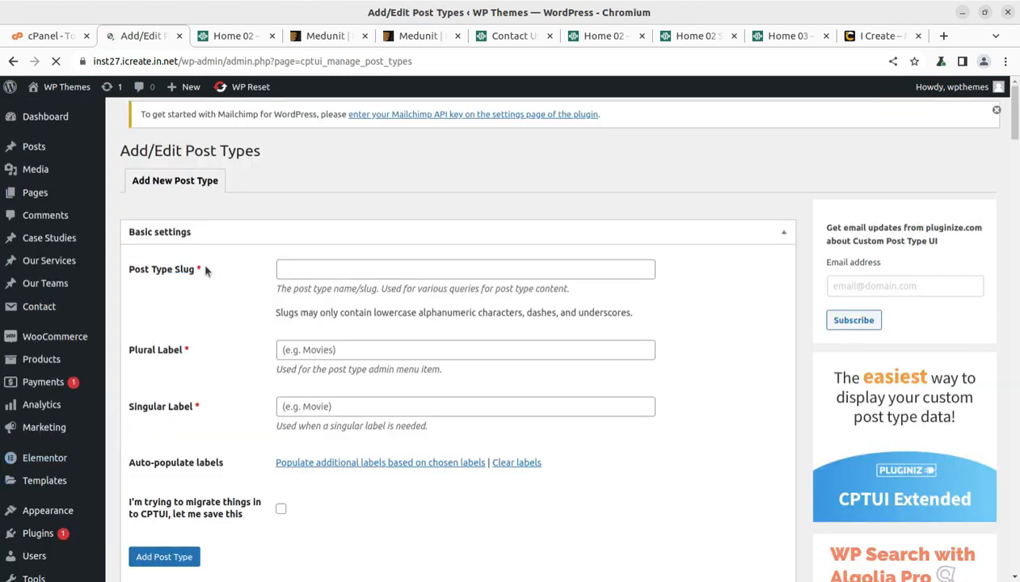
scroll(219, 276, "down", 5)
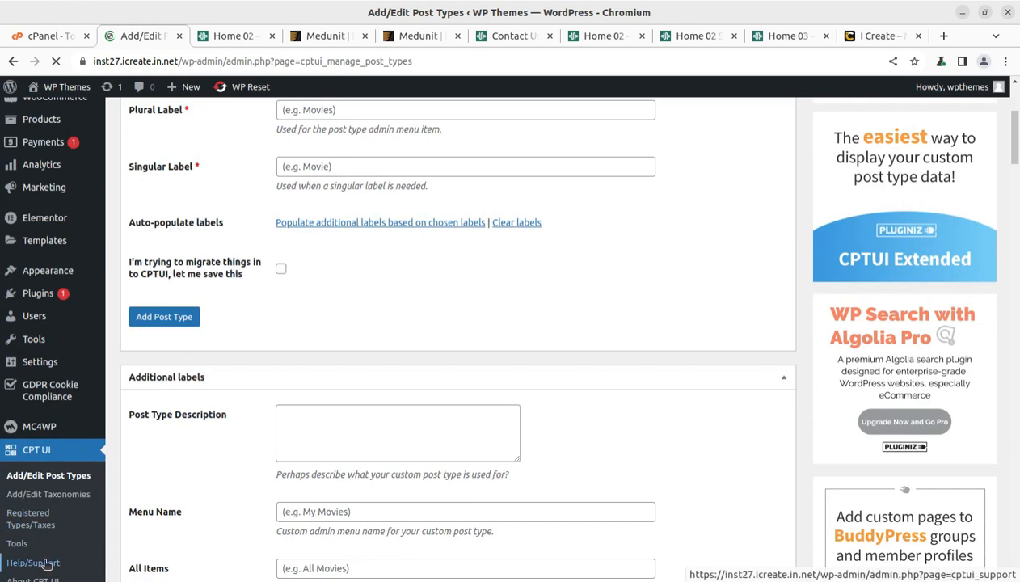
Open the Slider Revolution overview, dismiss its welcome dialog, and look through the module options
scroll(46, 563, "down", 3)
mouse_move(50, 548)
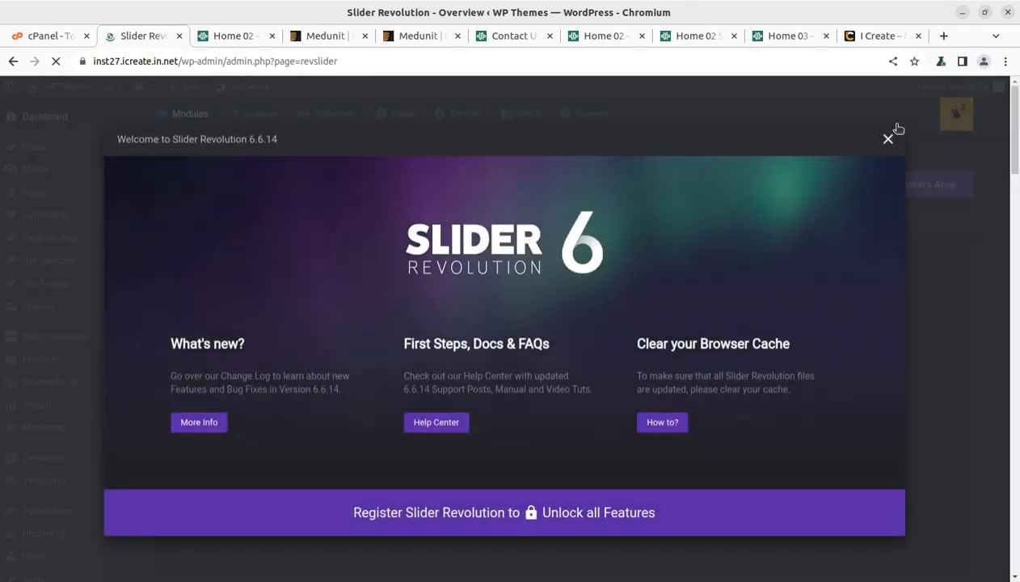
left_click(887, 139)
scroll(514, 353, "down", 6)
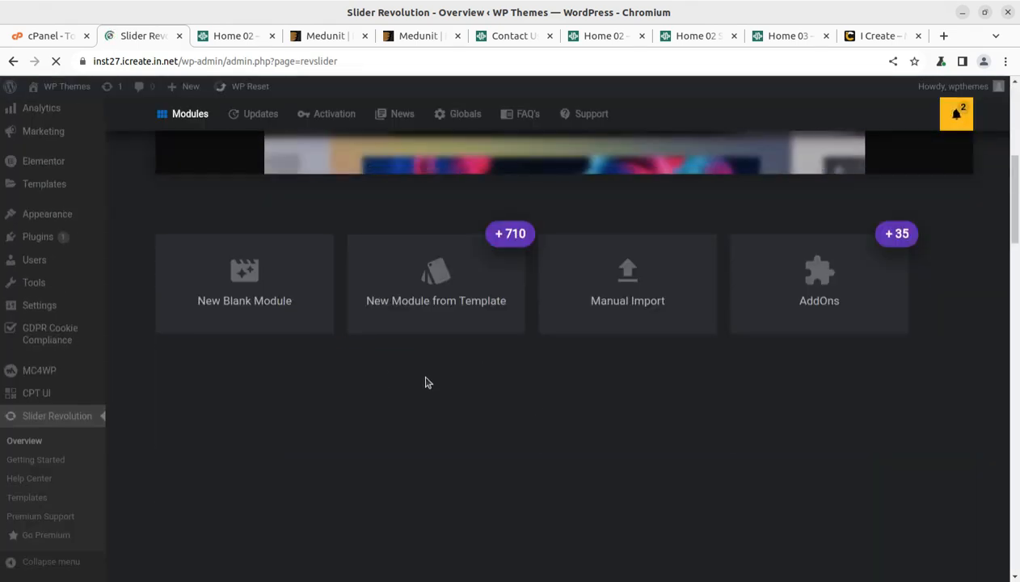
scroll(543, 409, "down", 5)
scroll(543, 409, "up", 10)
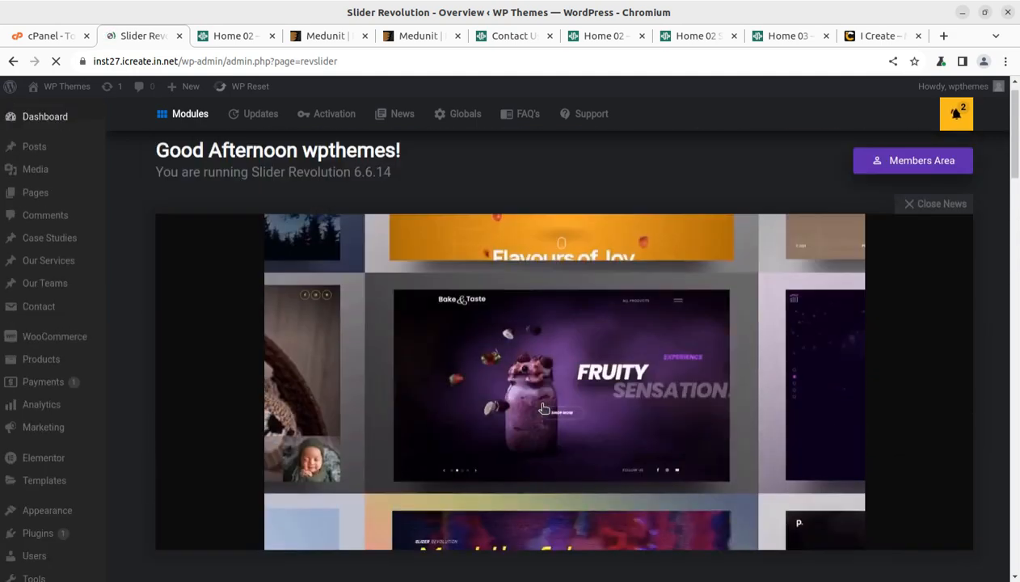
Return to the admin Dashboard and open the theme Customizer
mouse_move(50, 122)
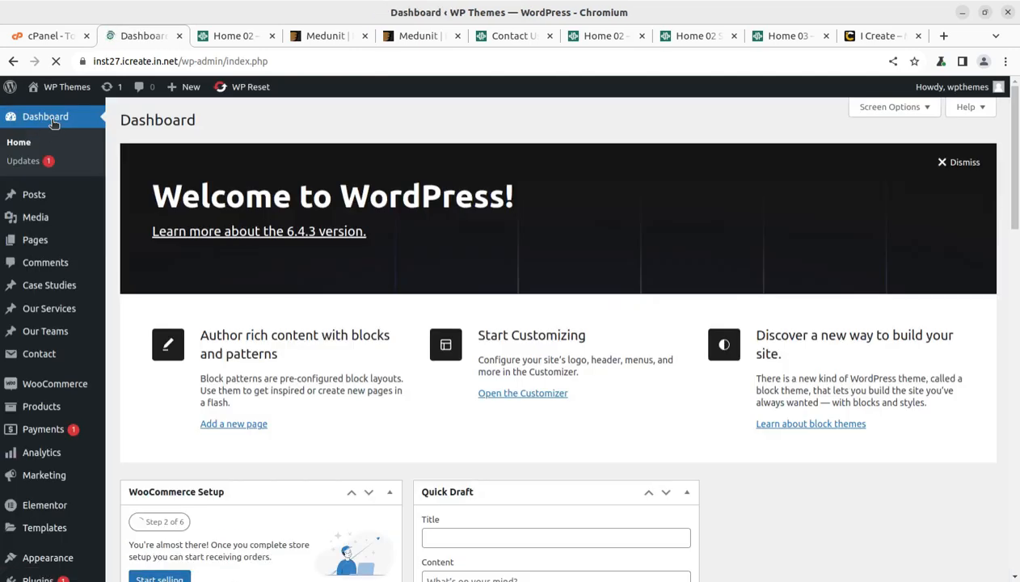
mouse_move(42, 187)
scroll(50, 360, "down", 5)
mouse_move(50, 359)
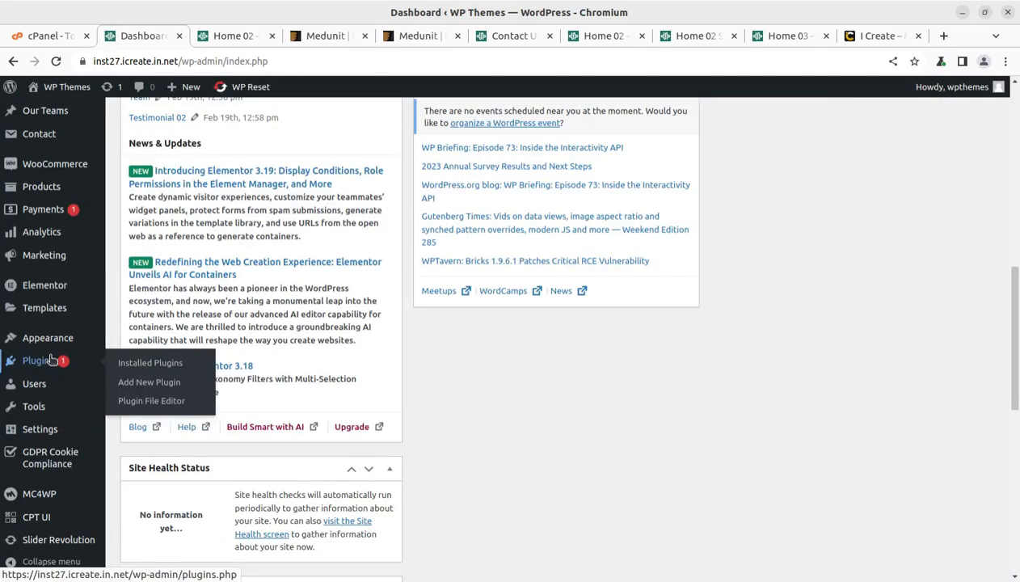
mouse_move(50, 340)
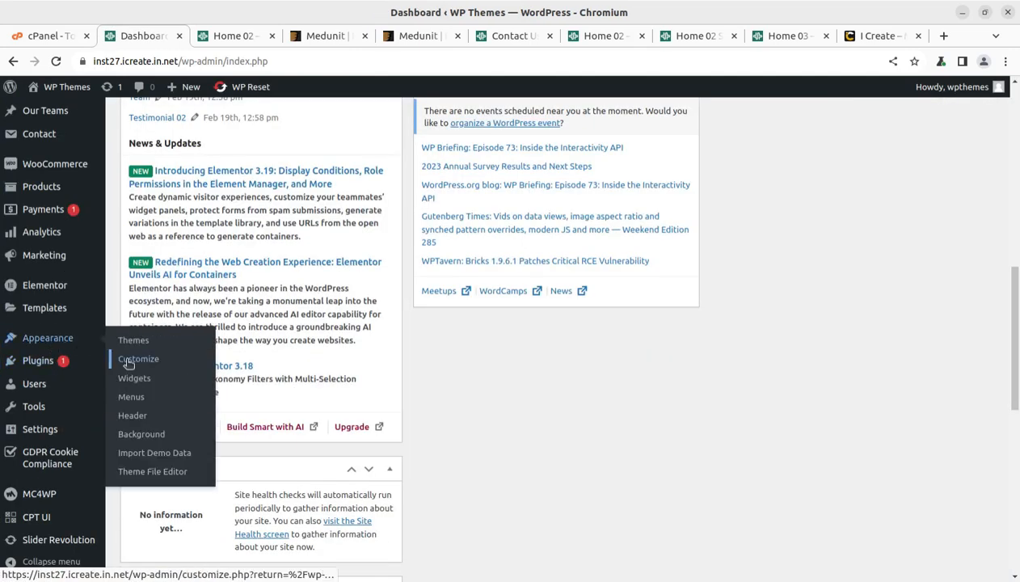
scroll(97, 339, "up", 3)
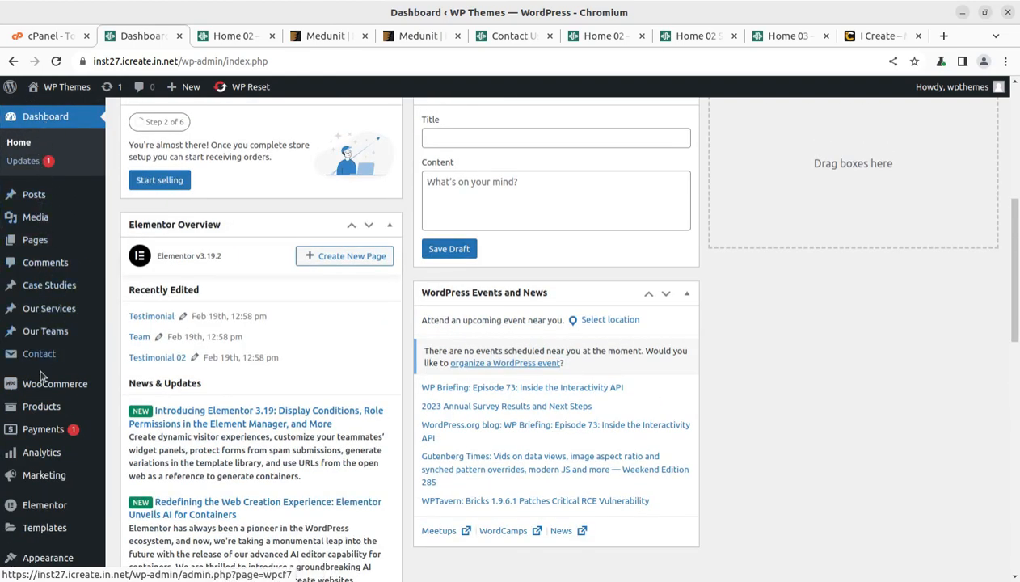
scroll(47, 392, "down", 2)
mouse_move(48, 397)
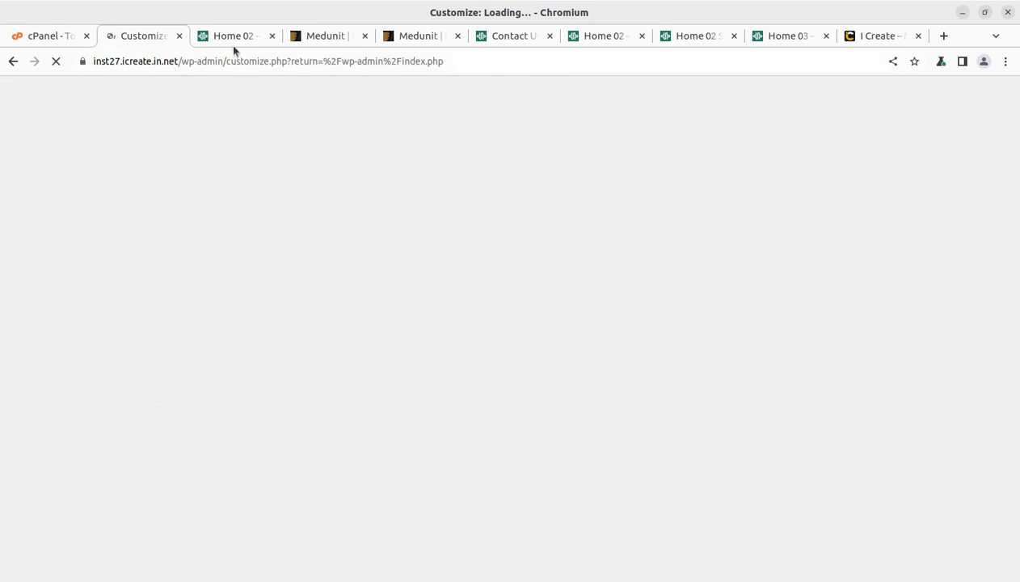
mouse_move(229, 42)
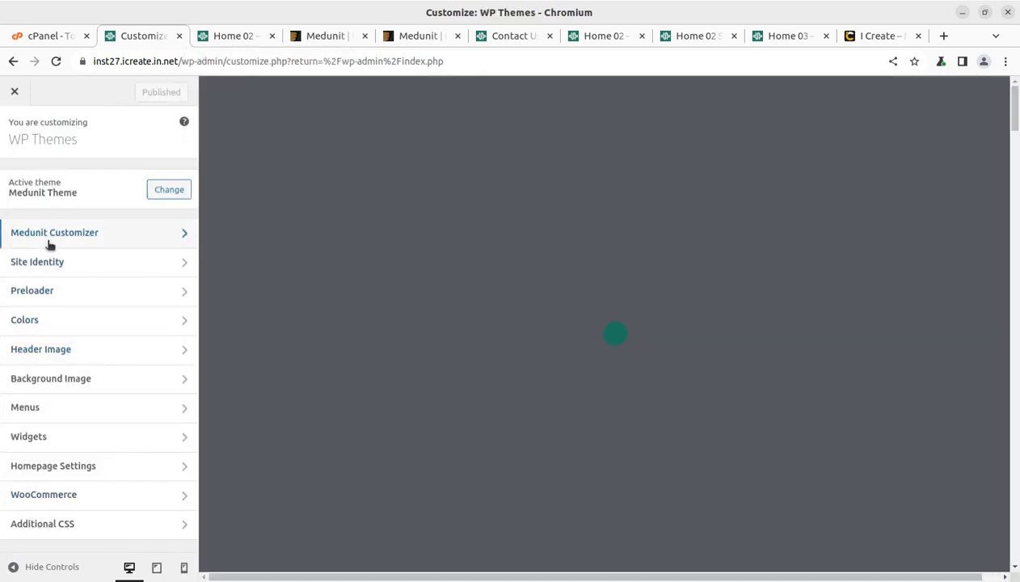
Review the Header Topbar Setting and Header Setting options in the Medunit Customizer
left_click(119, 240)
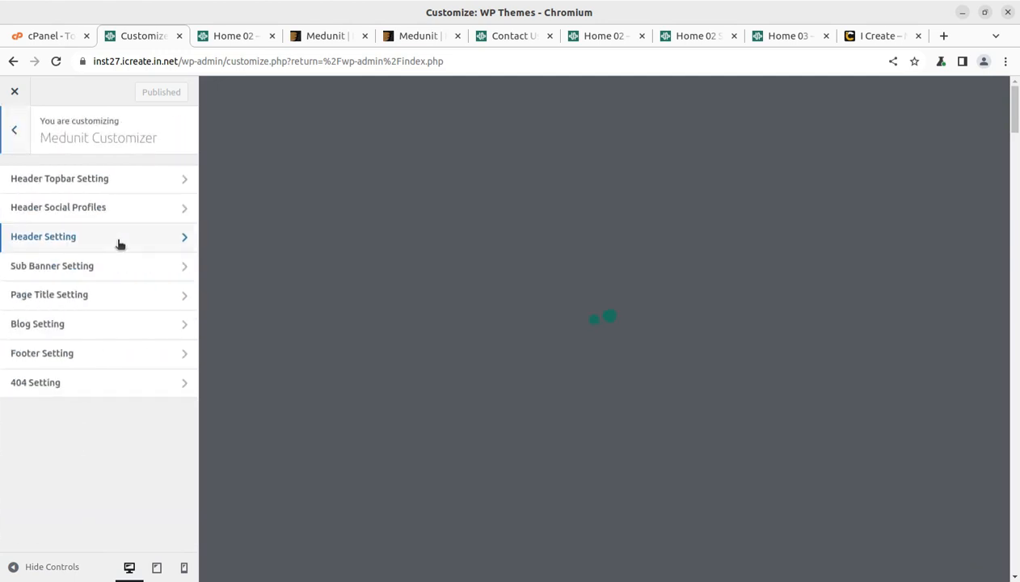
left_click(120, 184)
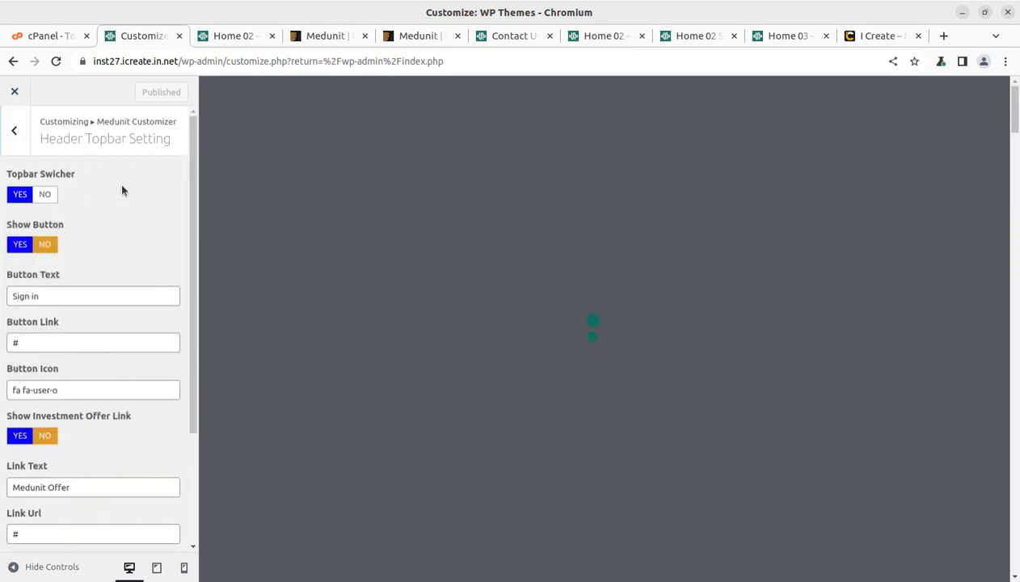
left_click(10, 131)
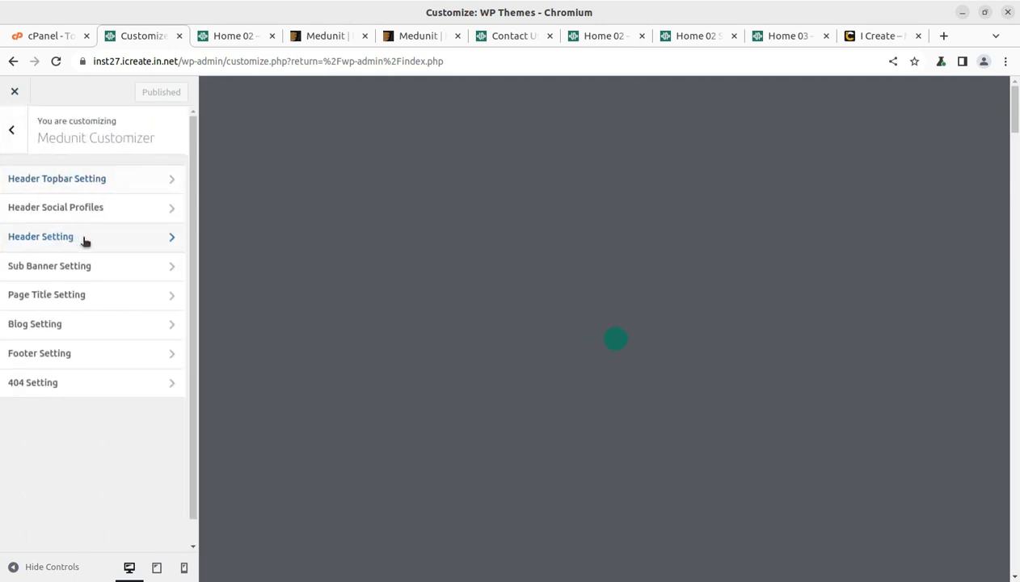
left_click(84, 238)
scroll(100, 275, "down", 1)
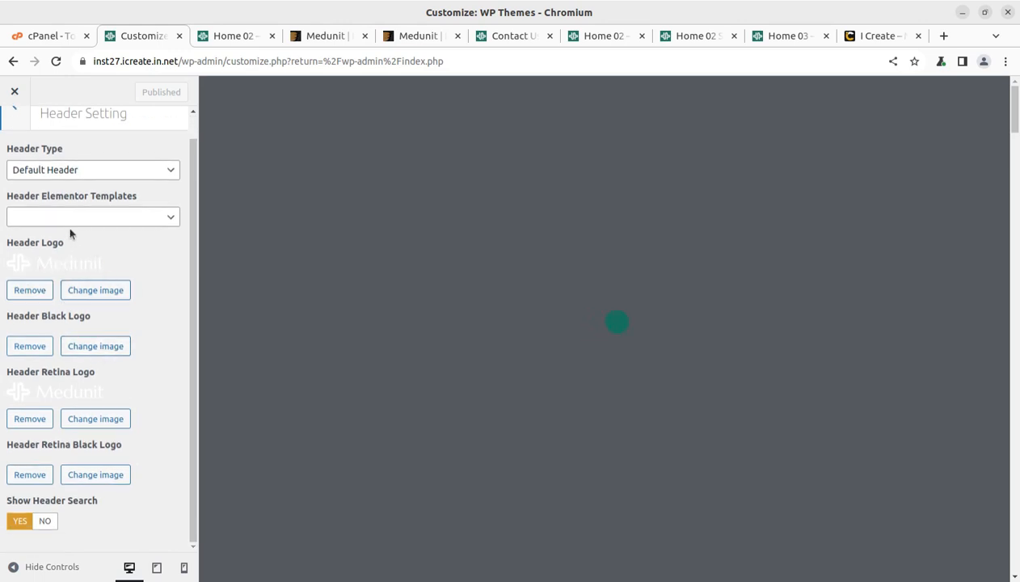
scroll(32, 186, "up", 1)
left_click(18, 139)
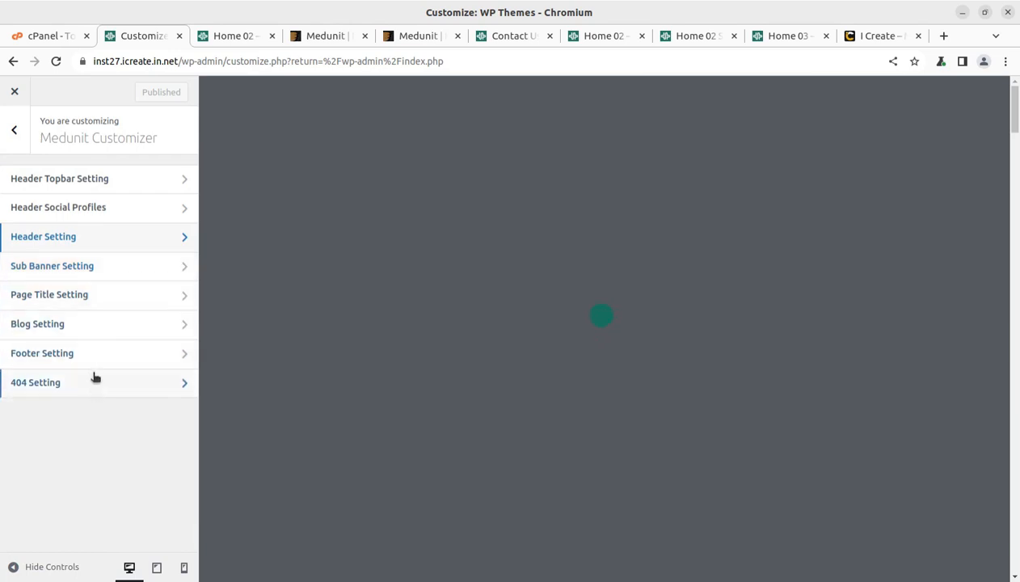
Review the Customizer's Preloader, Colors and Header Image sections, and close the Customizer
left_click(15, 133)
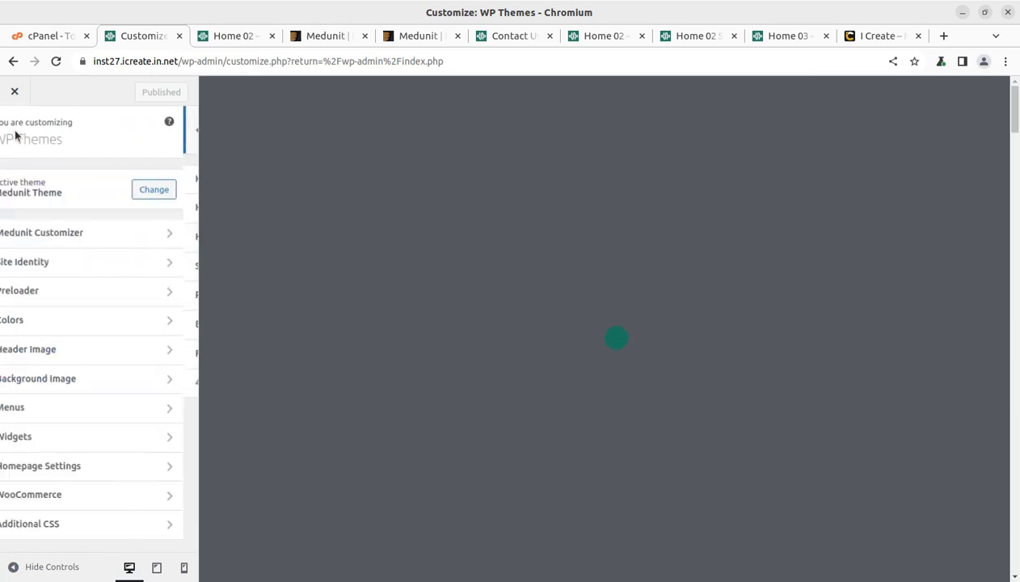
left_click(76, 293)
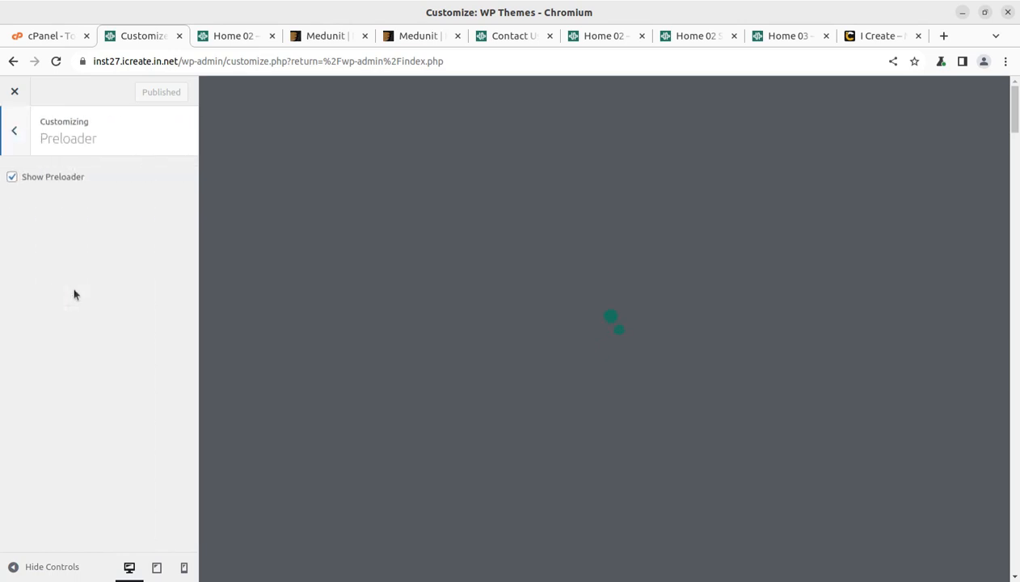
left_click(18, 131)
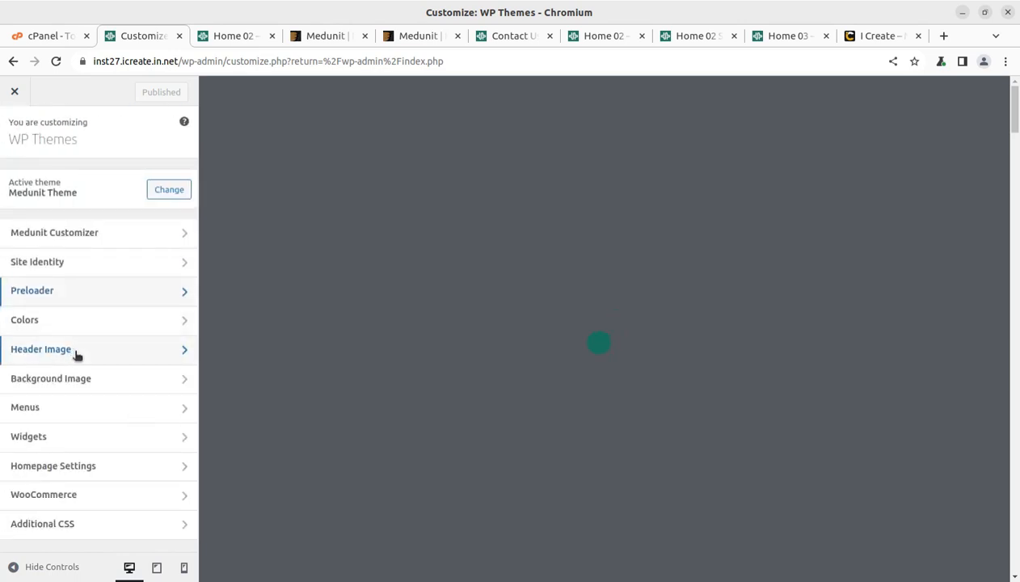
left_click(77, 320)
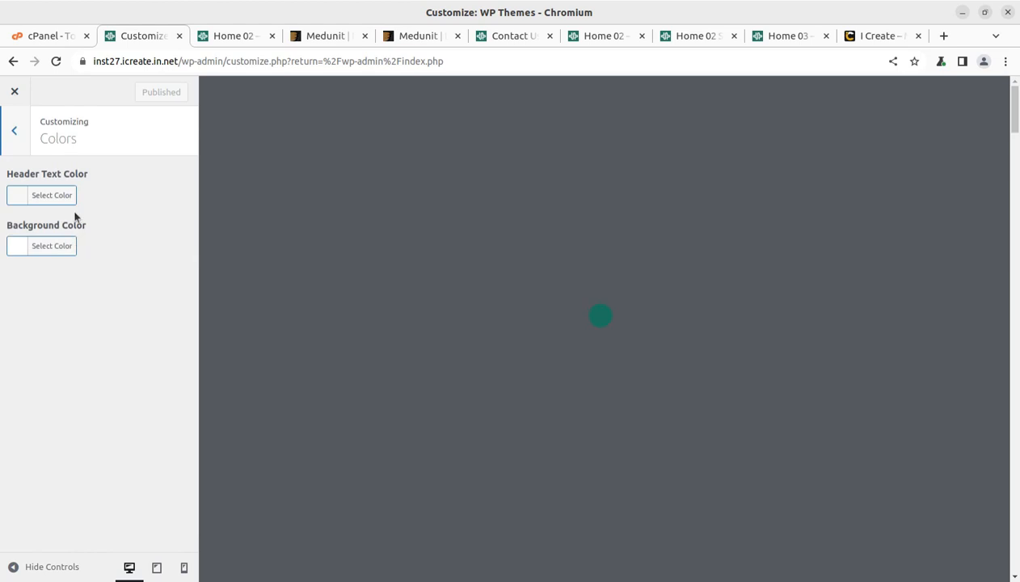
left_click(14, 133)
left_click(80, 352)
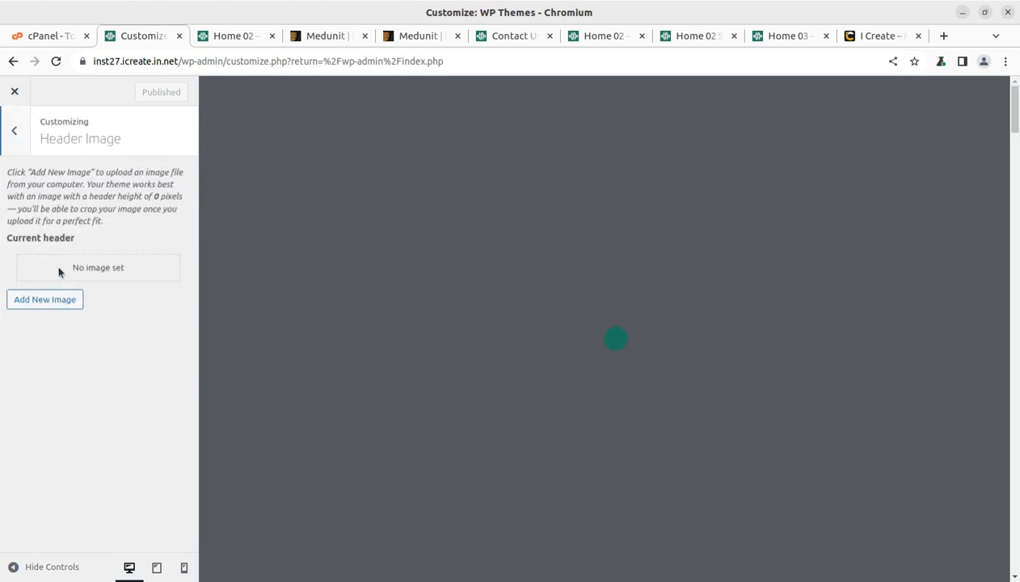
left_click(25, 138)
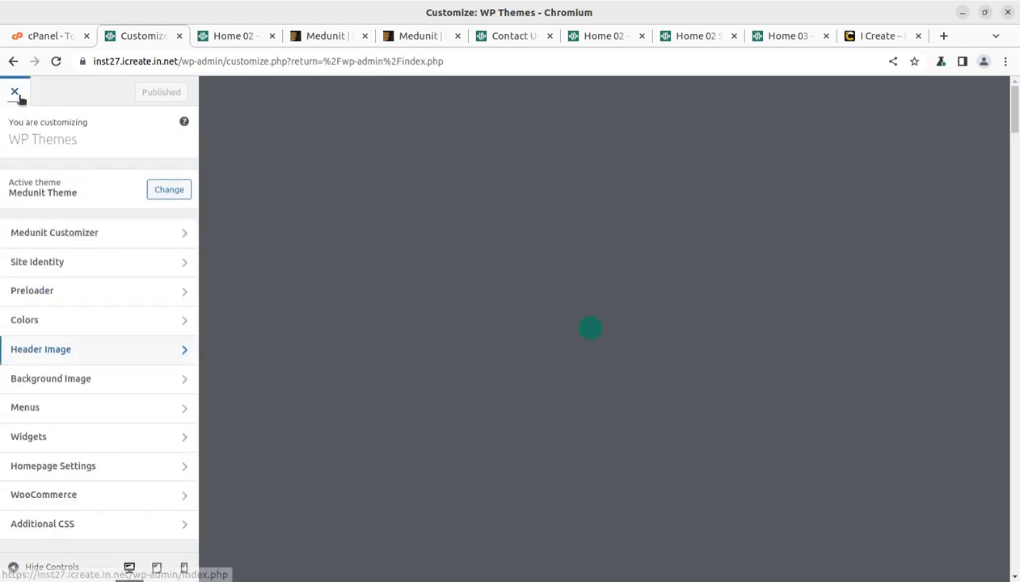
left_click(17, 95)
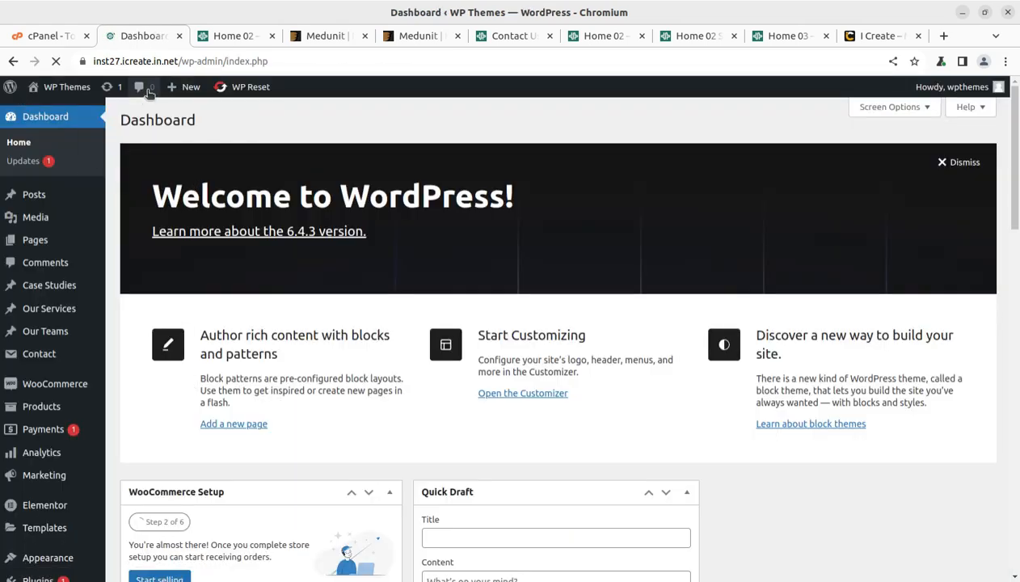
Check the regular license price on the Medunit ThemeForest page and view the i-Create website
left_click(331, 39)
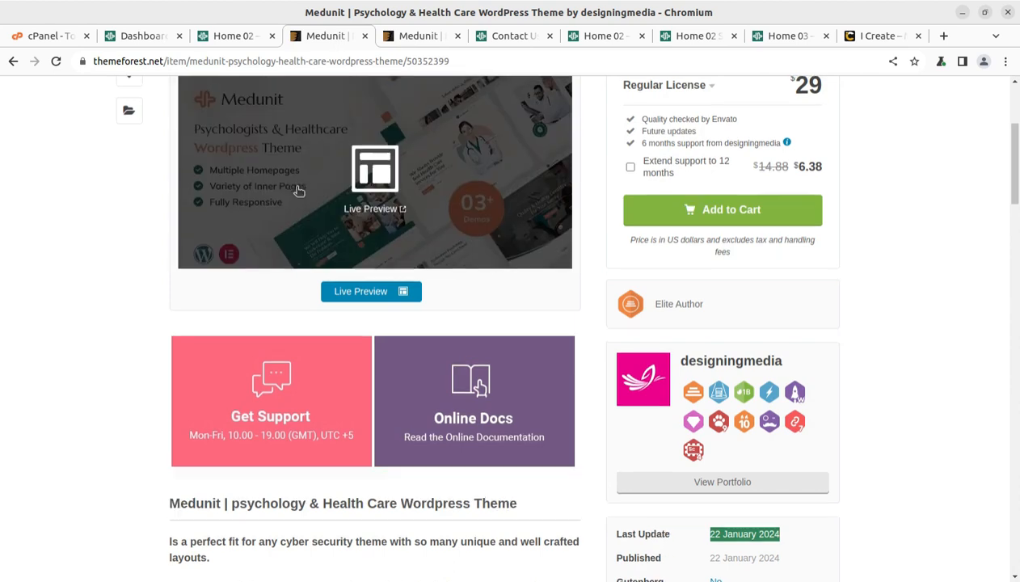
scroll(296, 192, "up", 5)
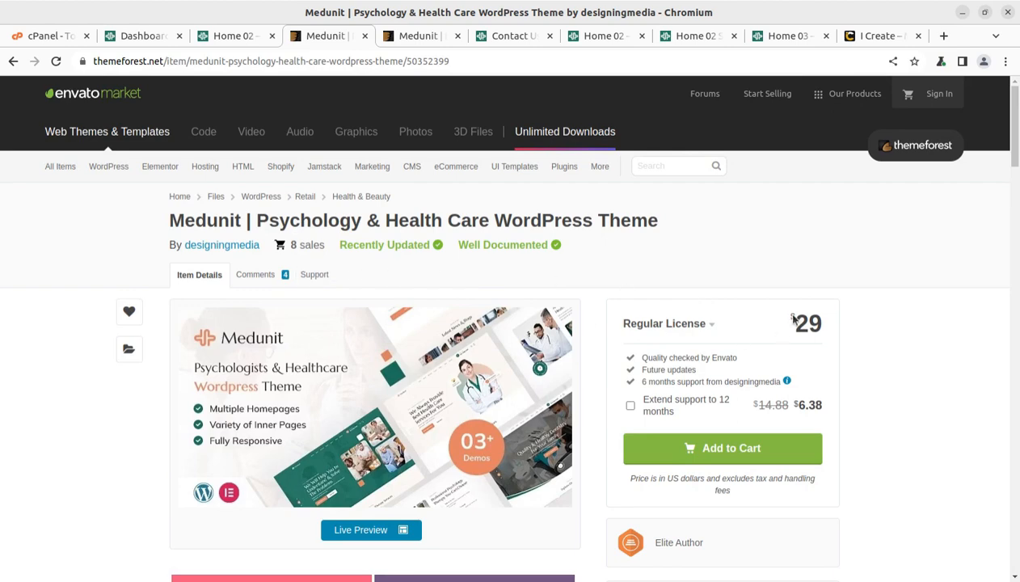
left_click_drag(793, 317, 818, 320)
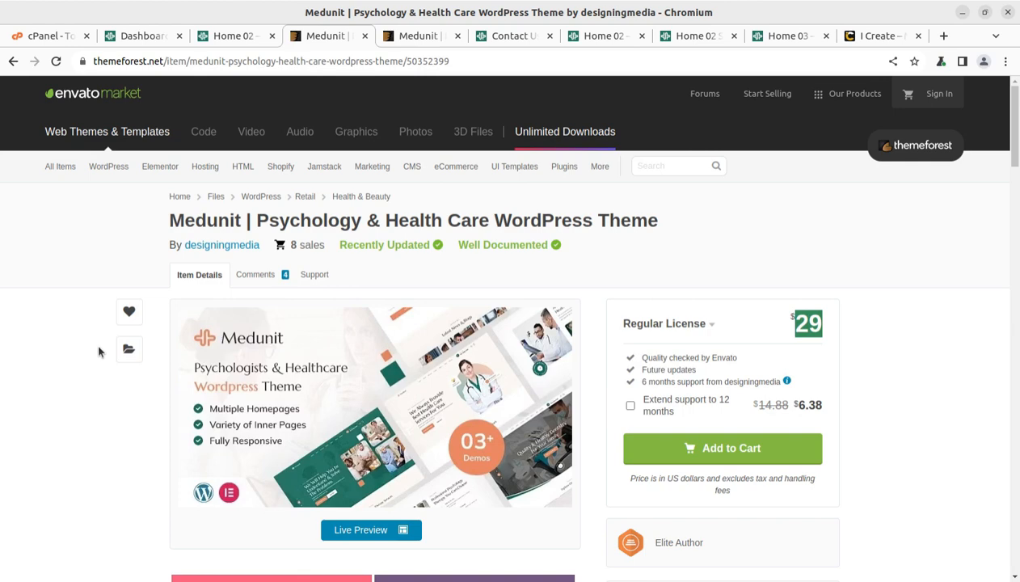
left_click(878, 36)
mouse_move(697, 126)
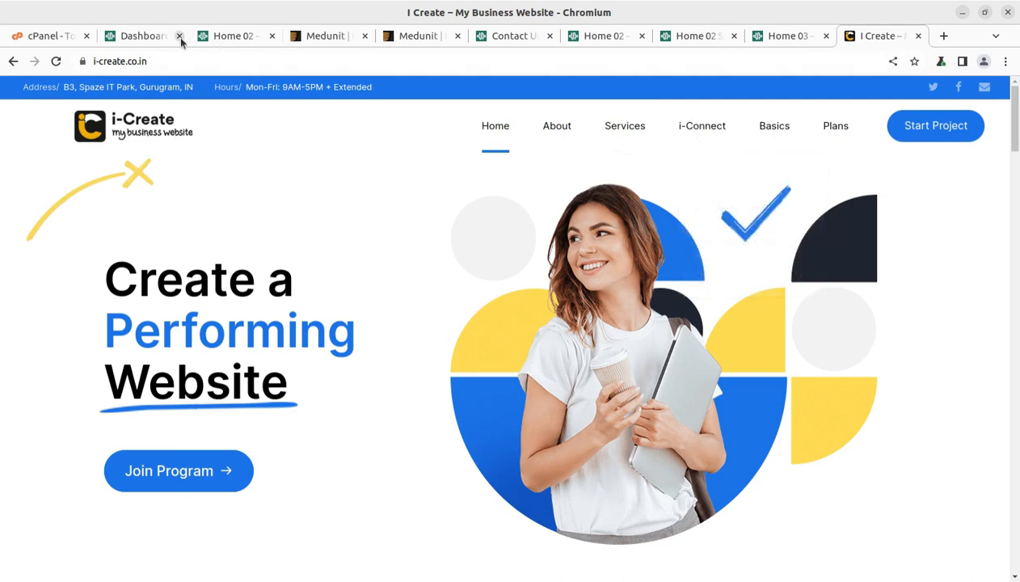
Return to the WordPress Dashboard and open the site's front page in a new tab
left_click(146, 39)
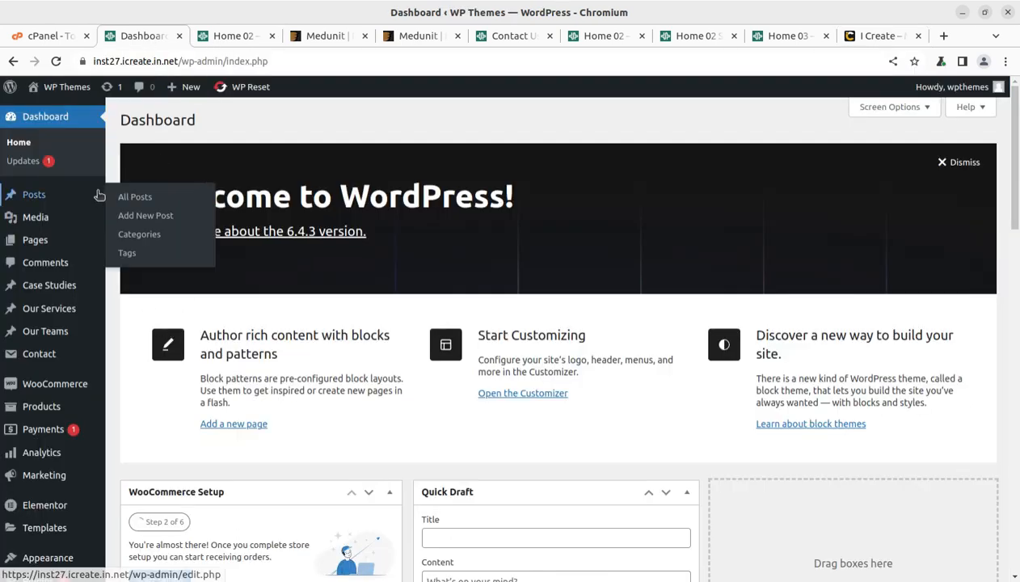
mouse_move(50, 86)
middle_click(50, 116)
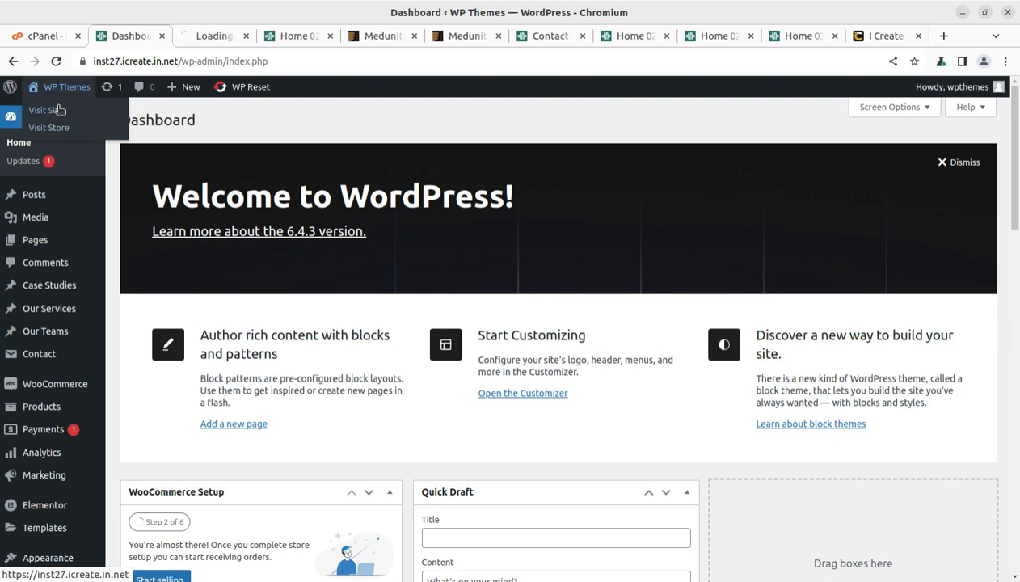
left_click(208, 39)
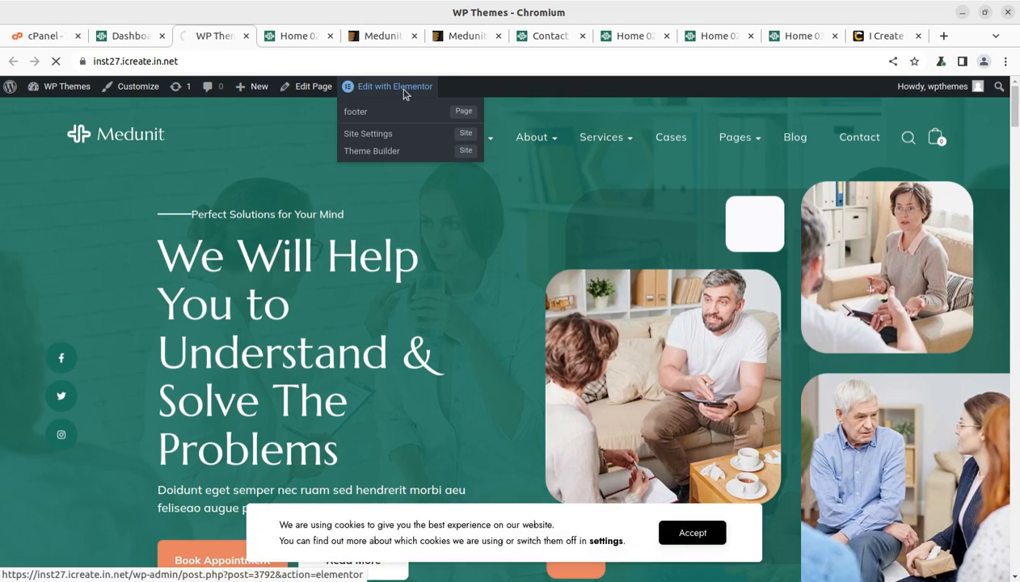
Open the Home page for editing with Elementor, dismiss the AI notification, and select the first container in the page structure
left_click(404, 91)
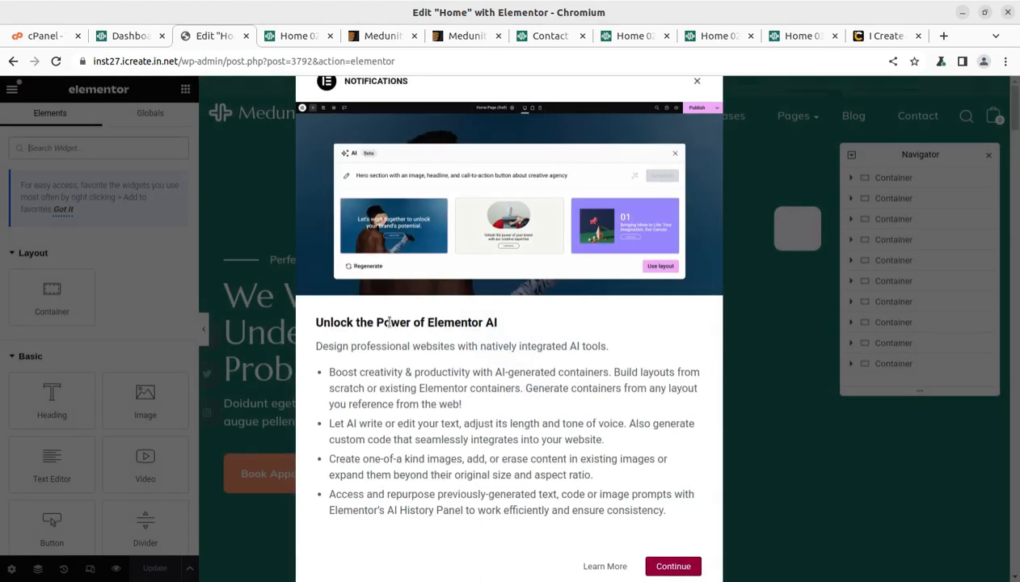
left_click(695, 81)
left_click(912, 184)
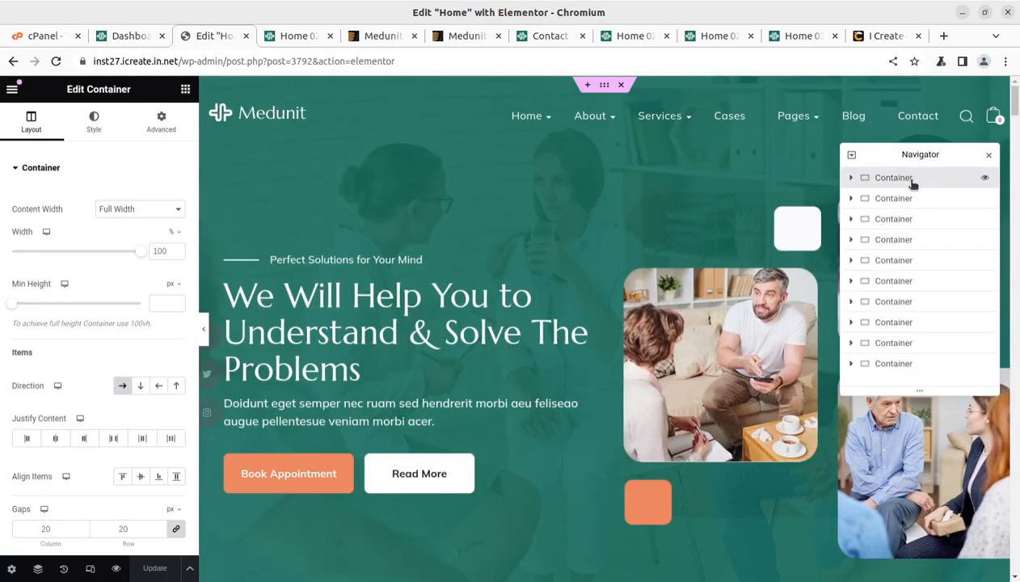
scroll(654, 319, "down", 3)
scroll(453, 277, "up", 2)
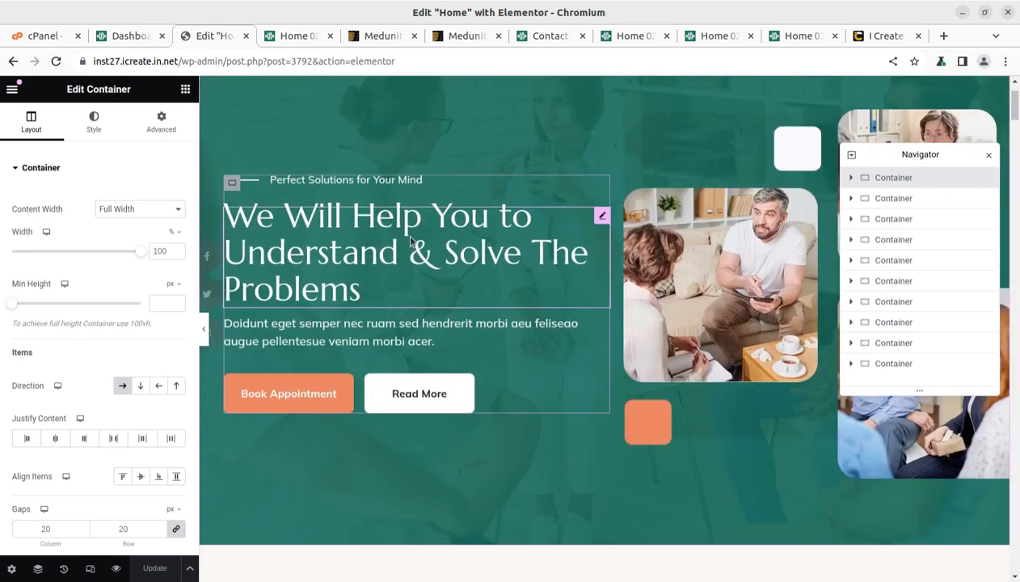
Inspect the editing options of the hero heading, the hero image and the services heading, and look over the services section
left_click(391, 256)
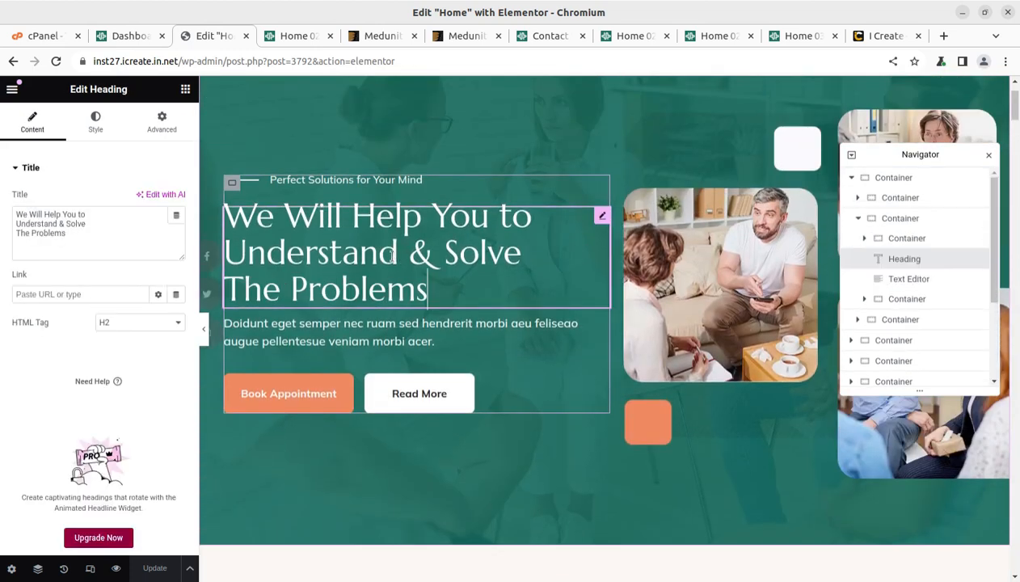
left_click(731, 295)
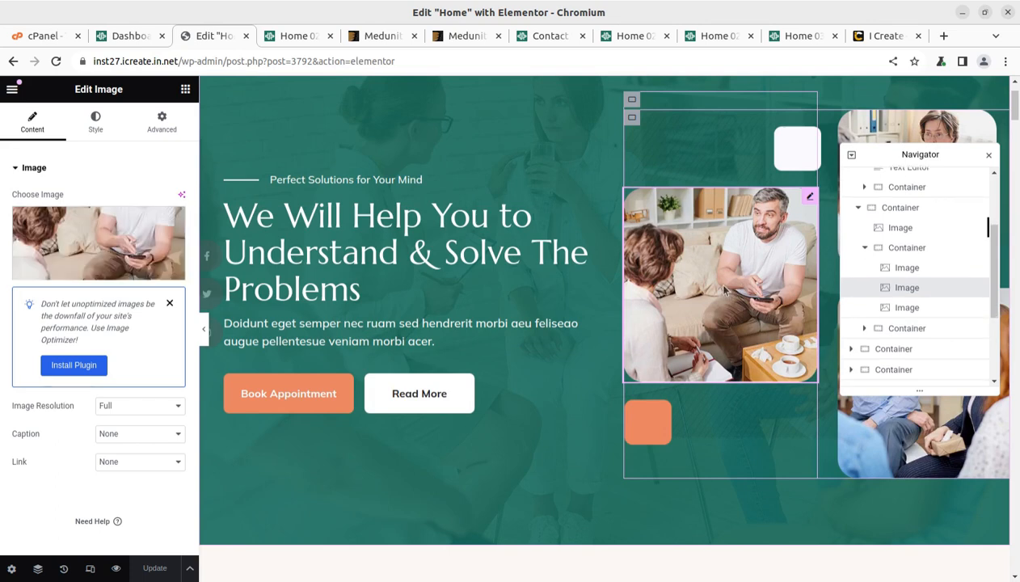
scroll(602, 366, "down", 4)
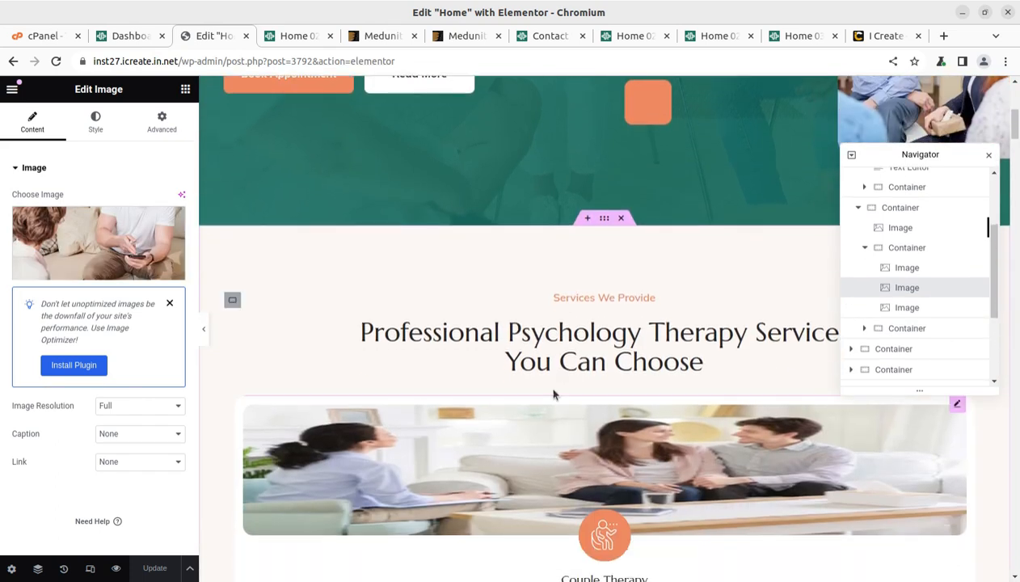
left_click(552, 340)
scroll(552, 340, "down", 6)
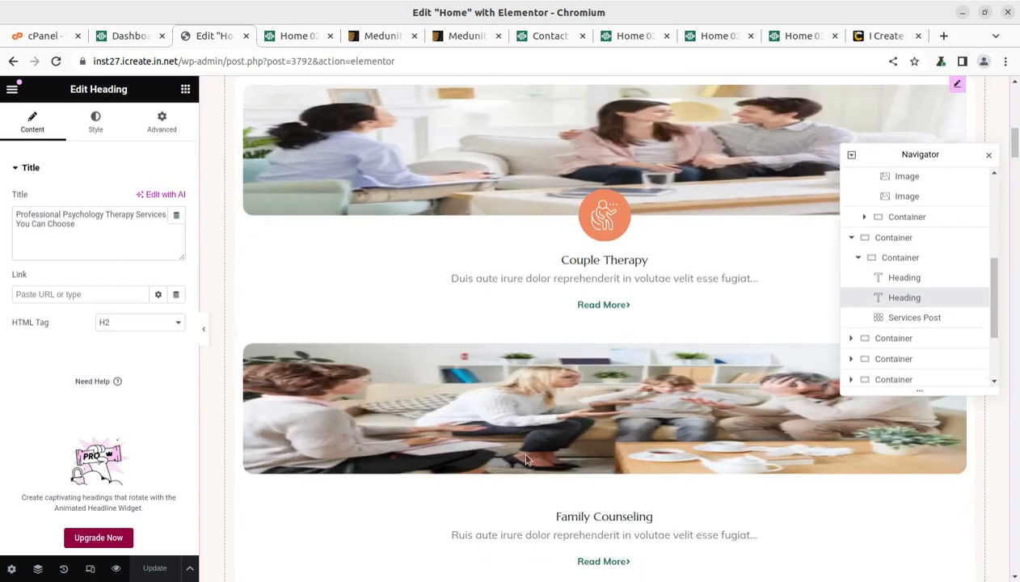
scroll(536, 448, "down", 3)
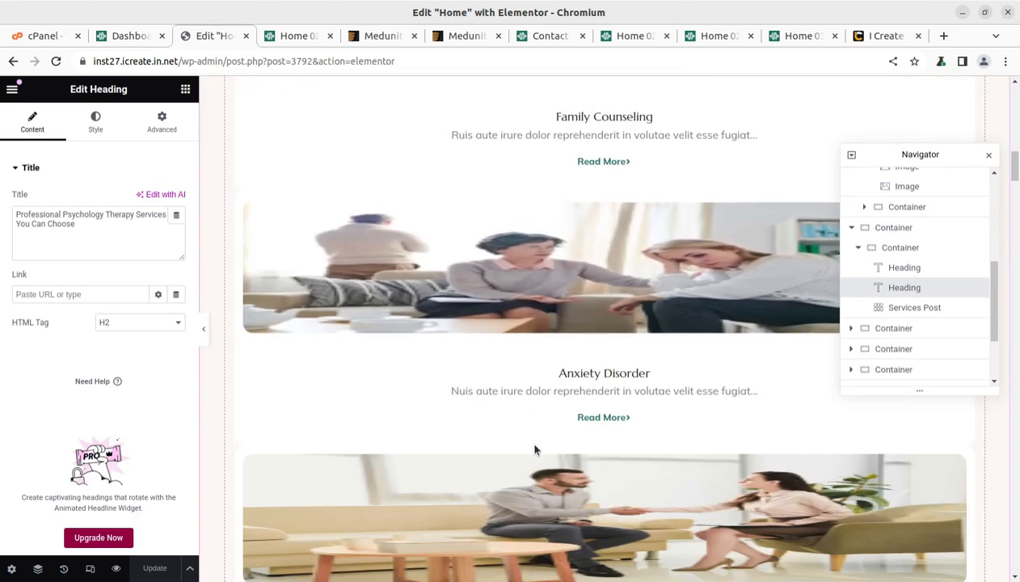
scroll(269, 112, "up", 12)
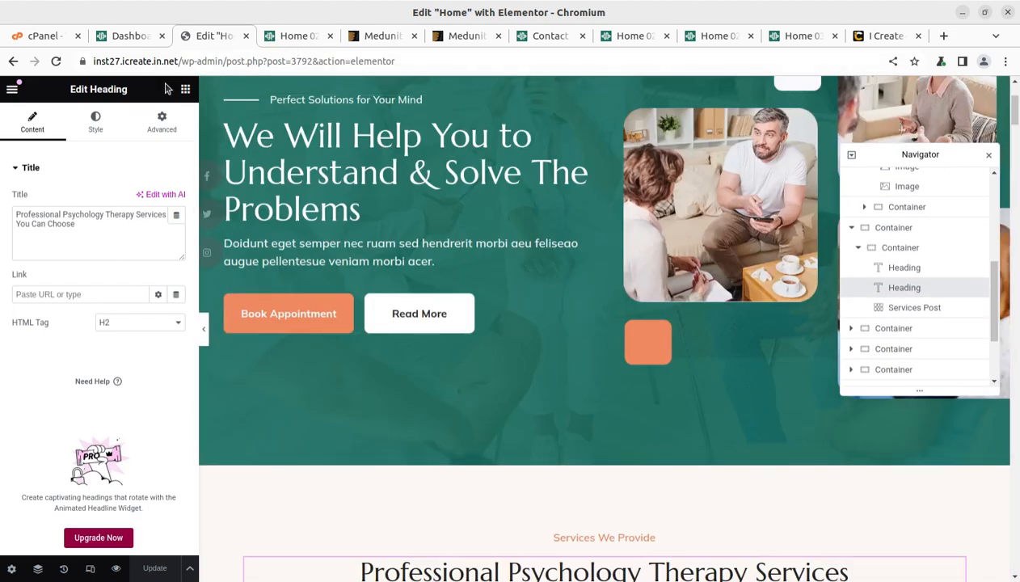
View the site's Home 02 page, the Medunit demo's Contact Us, Home 02 and Home 02 Slider pages, and the i-Create website
left_click(301, 36)
scroll(337, 346, "up", 10)
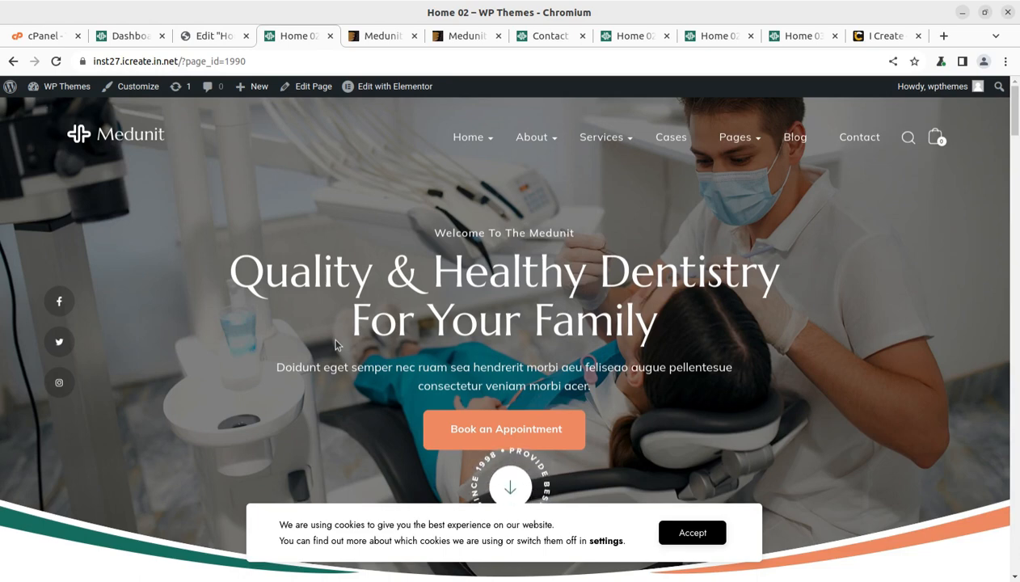
left_click(548, 34)
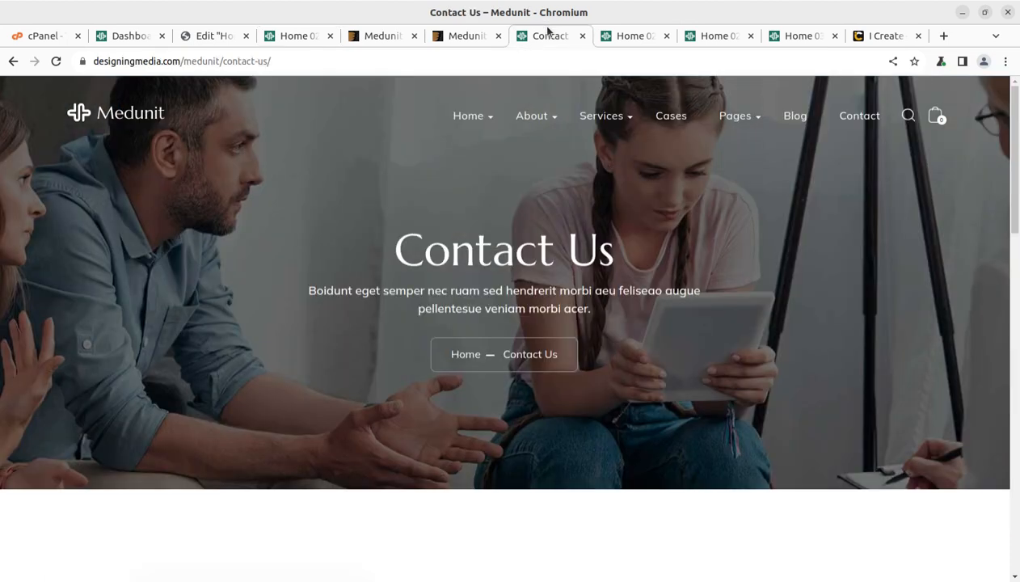
left_click(634, 35)
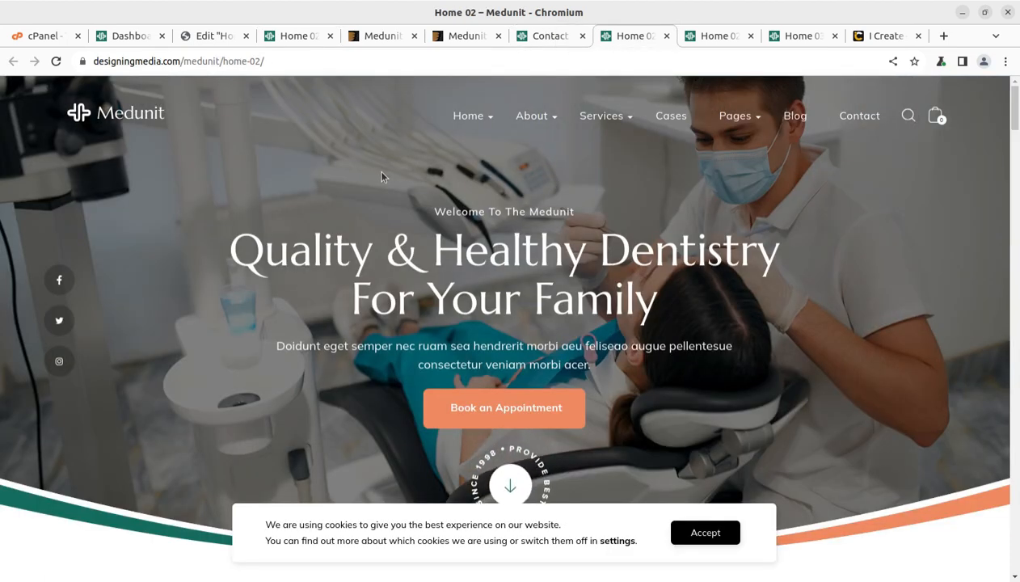
left_click(887, 36)
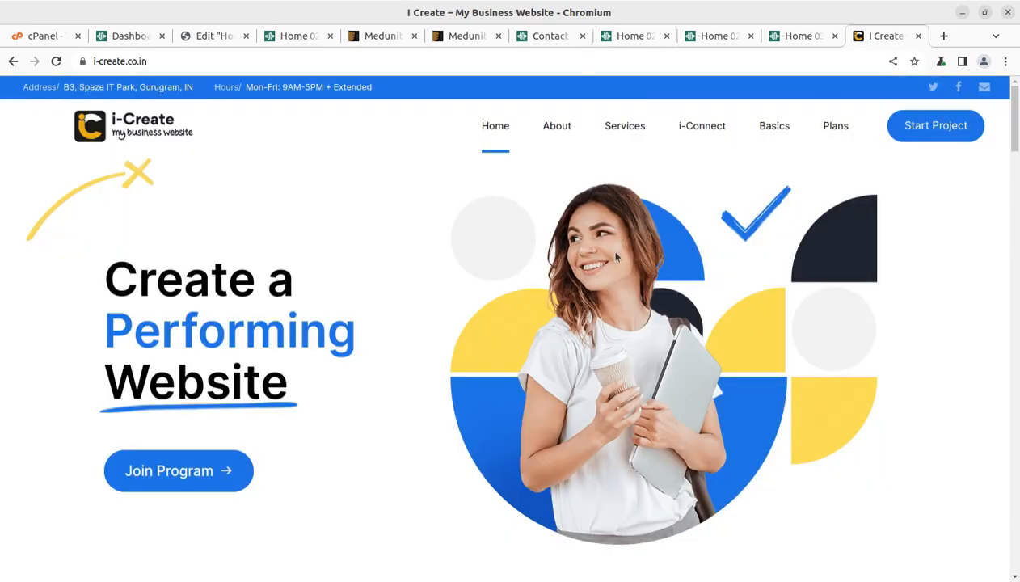
left_click(635, 37)
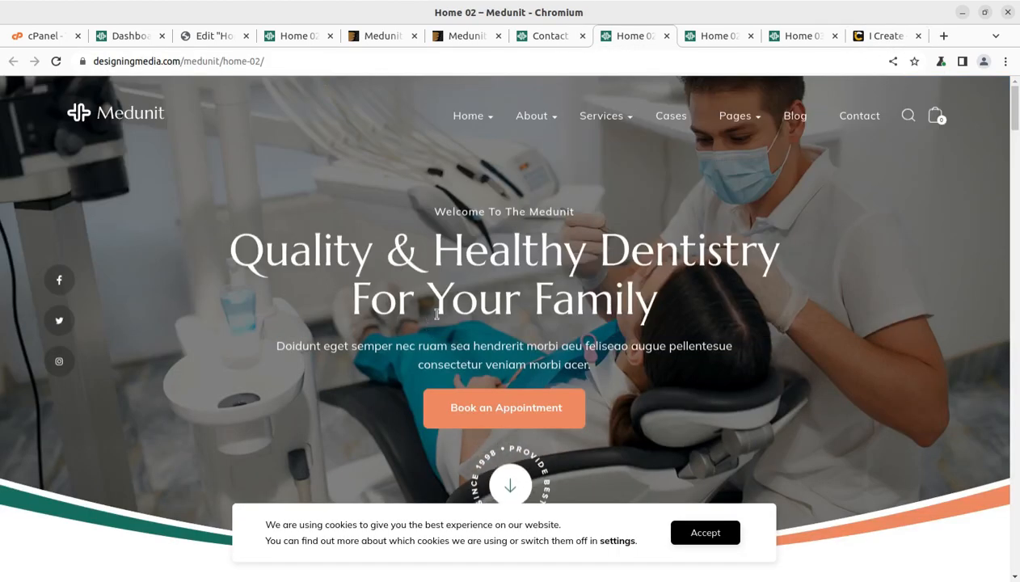
left_click(716, 37)
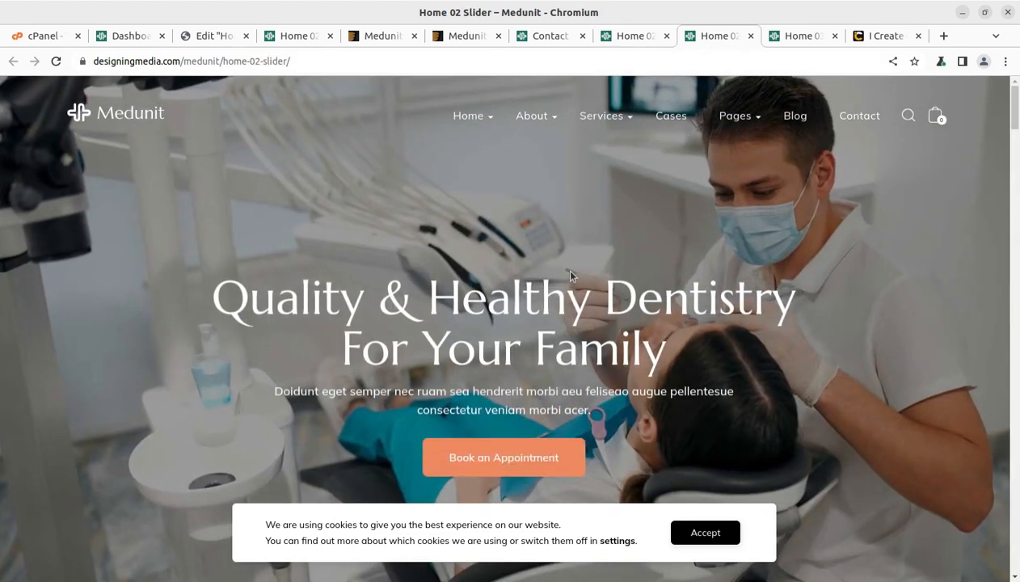